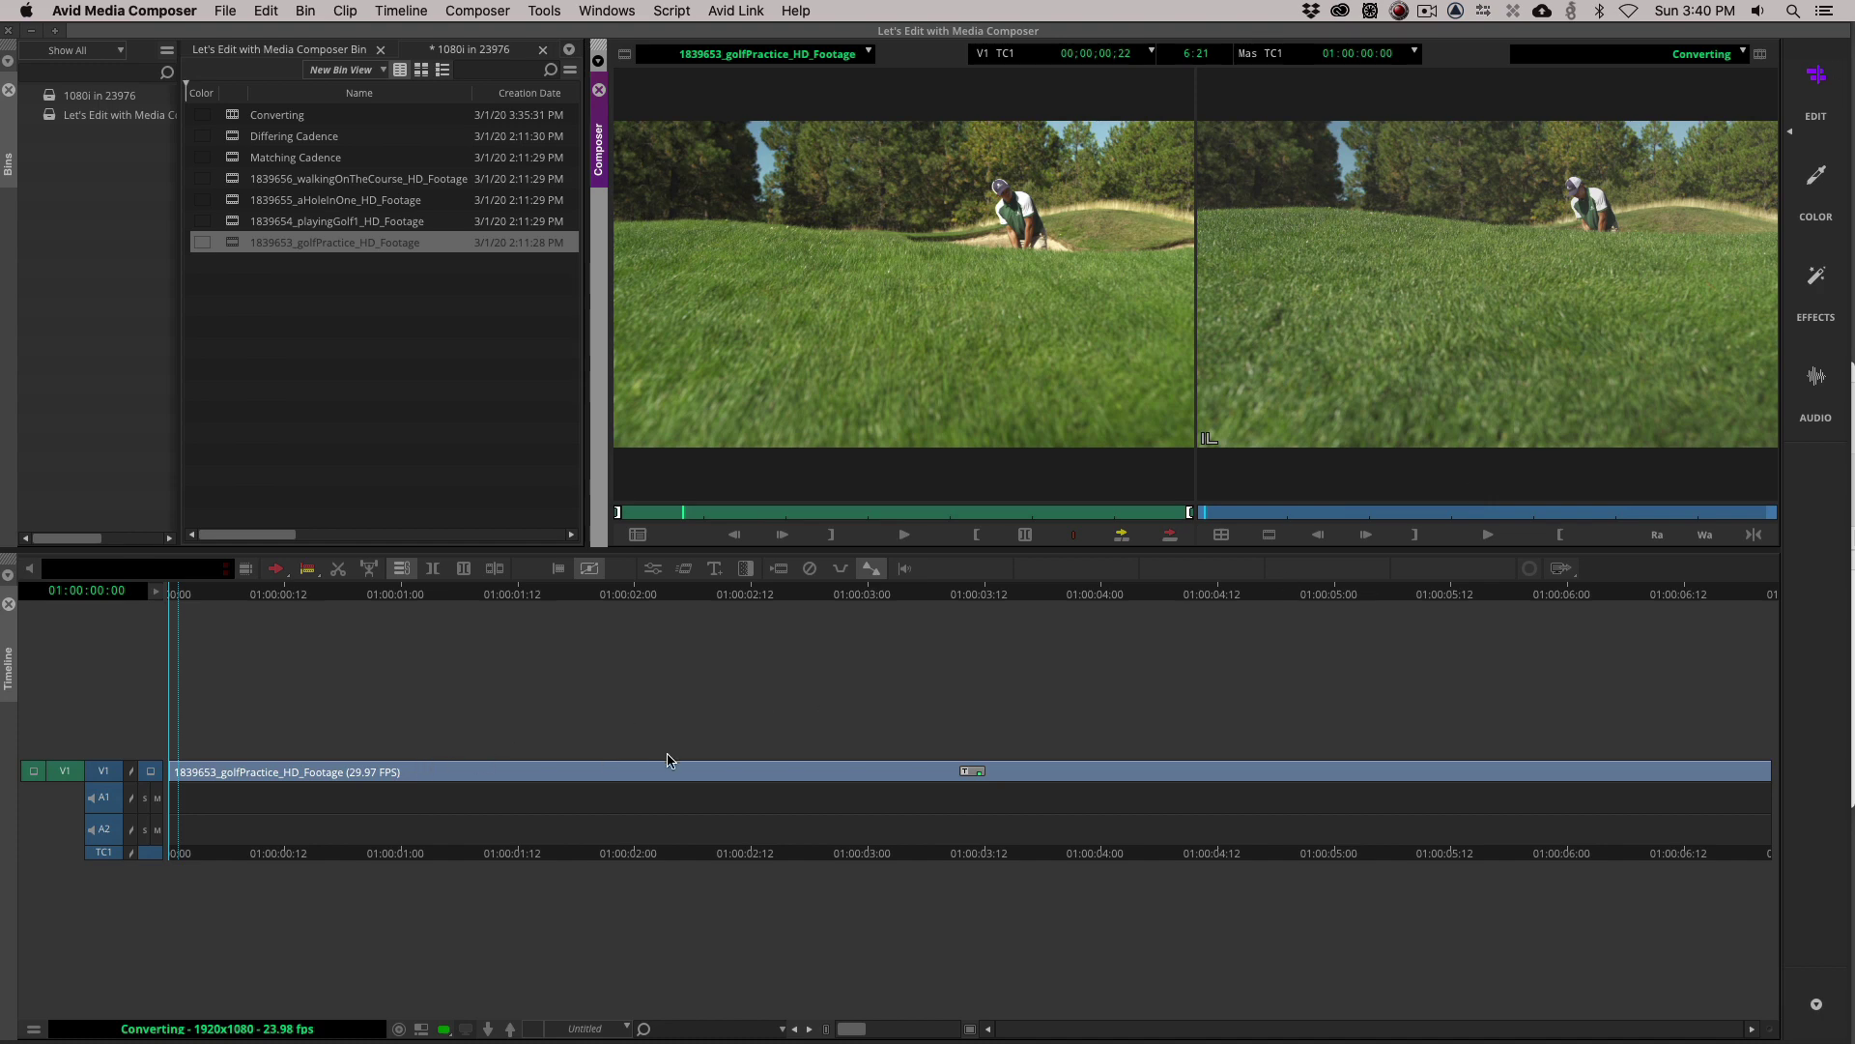
left_click_drag(633, 778, 172, 773)
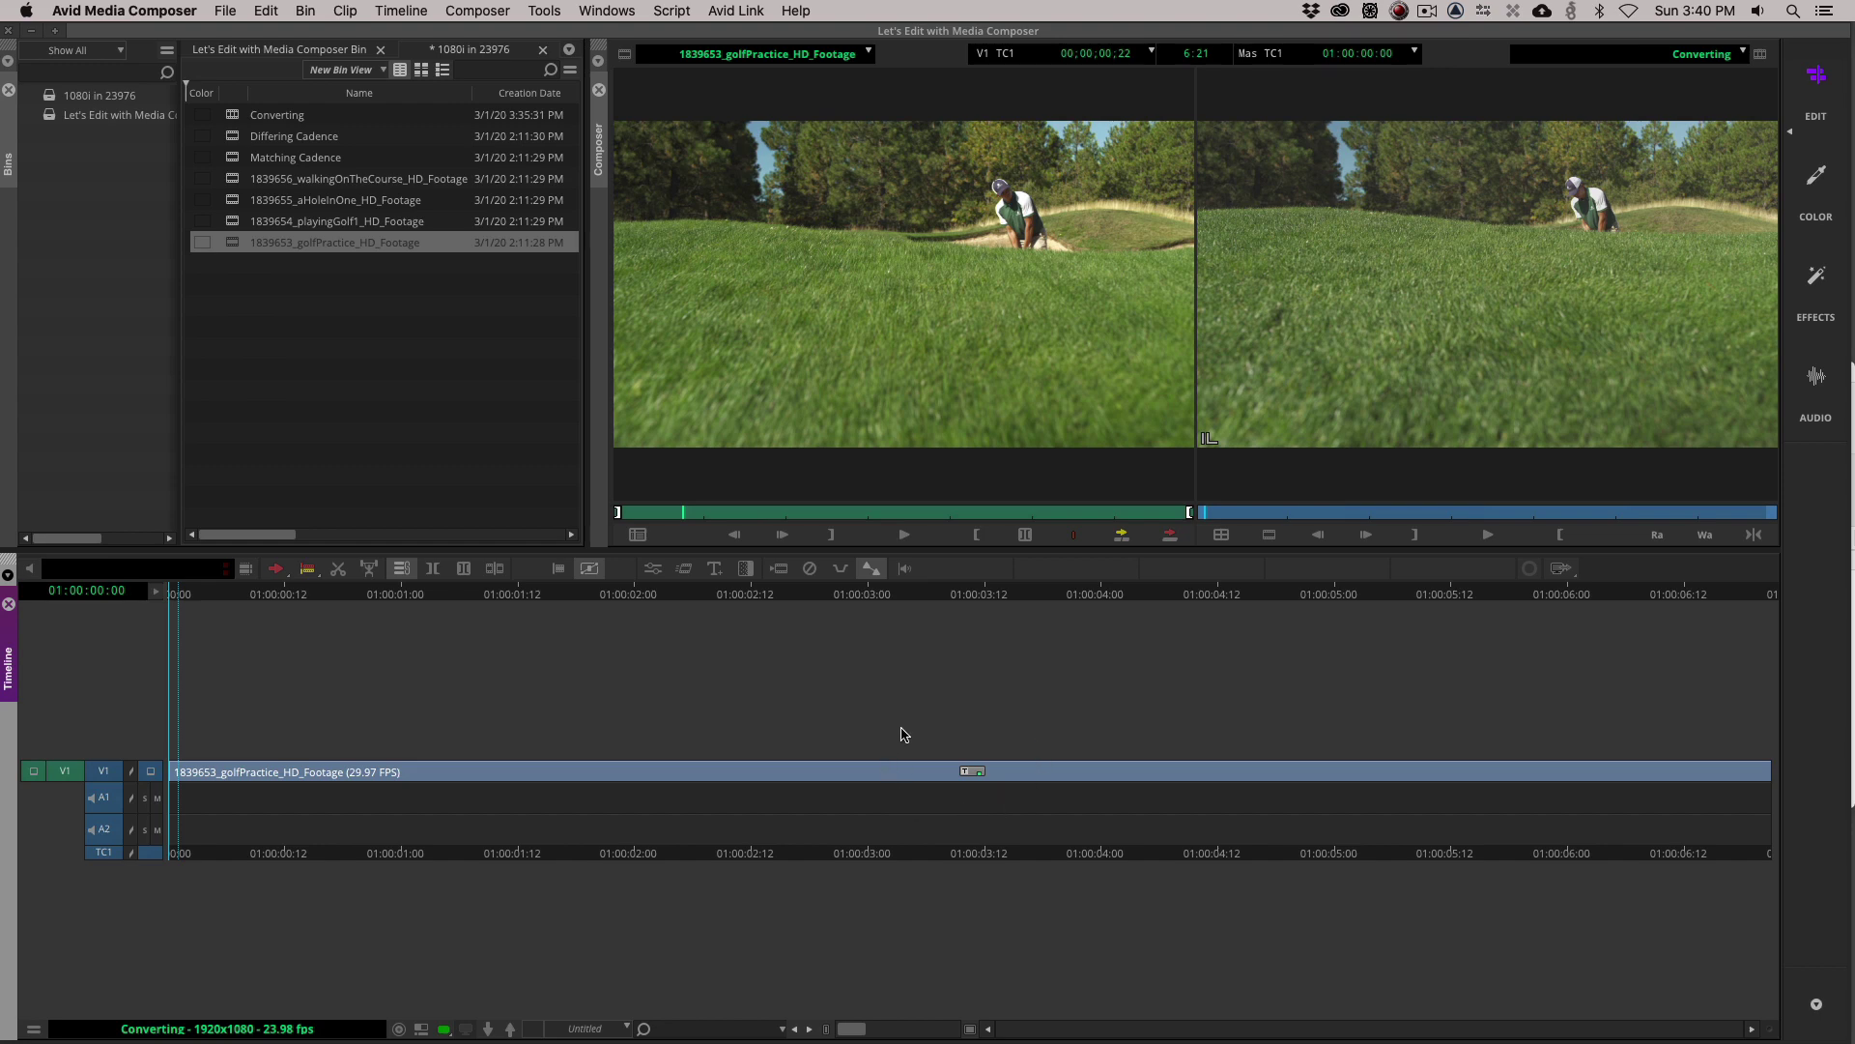
left_click(972, 781)
left_click(787, 785)
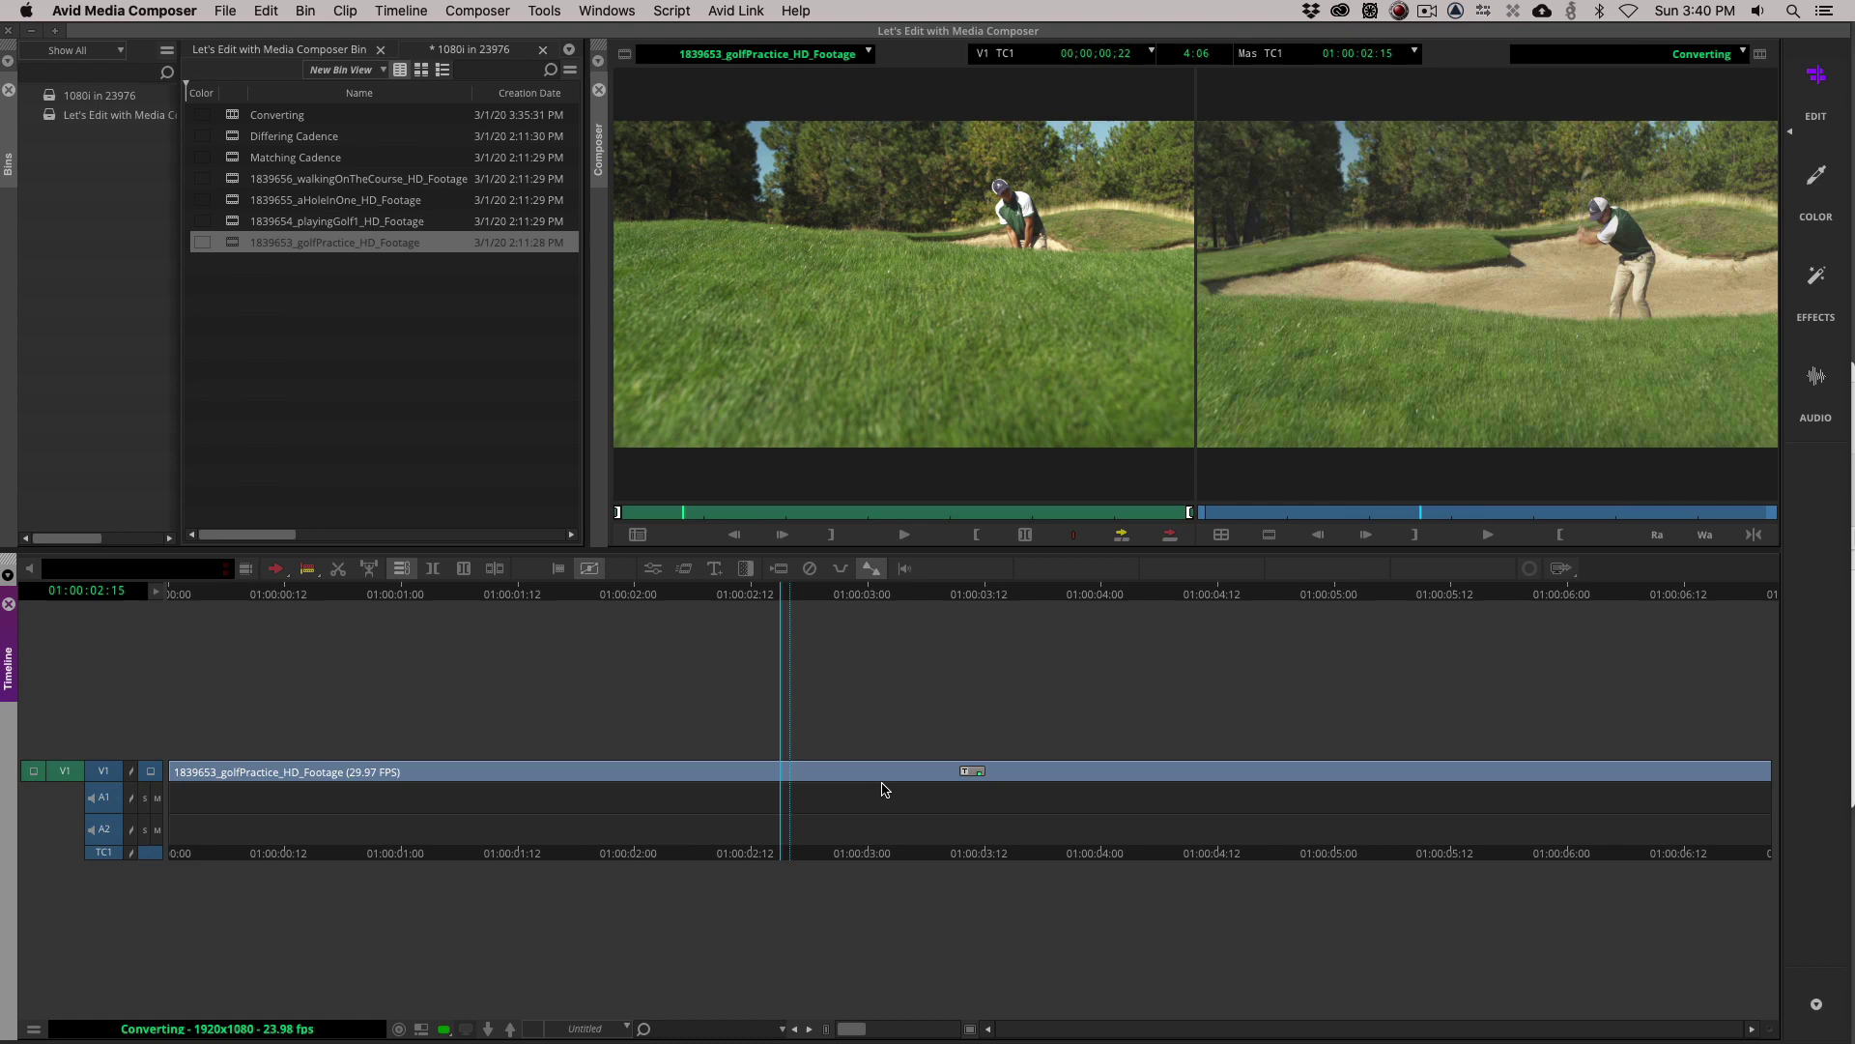
left_click(33, 1029)
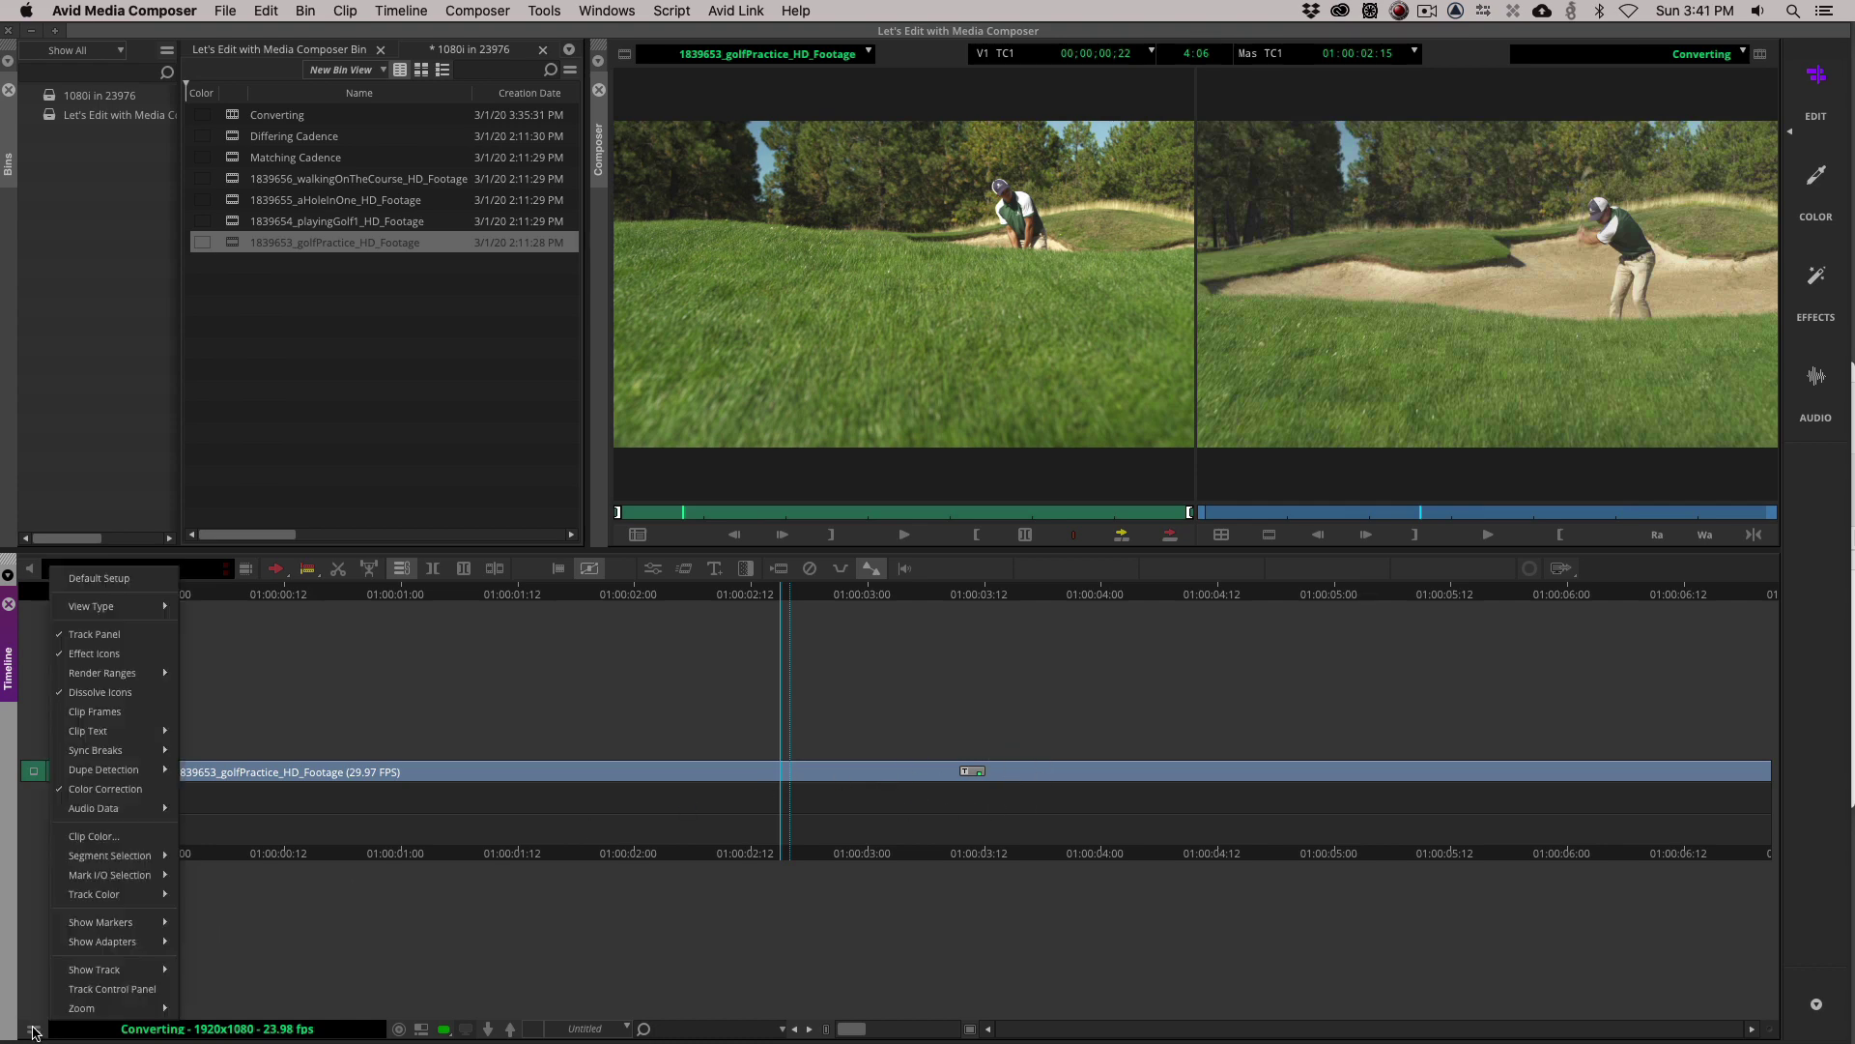
mouse_move(126, 938)
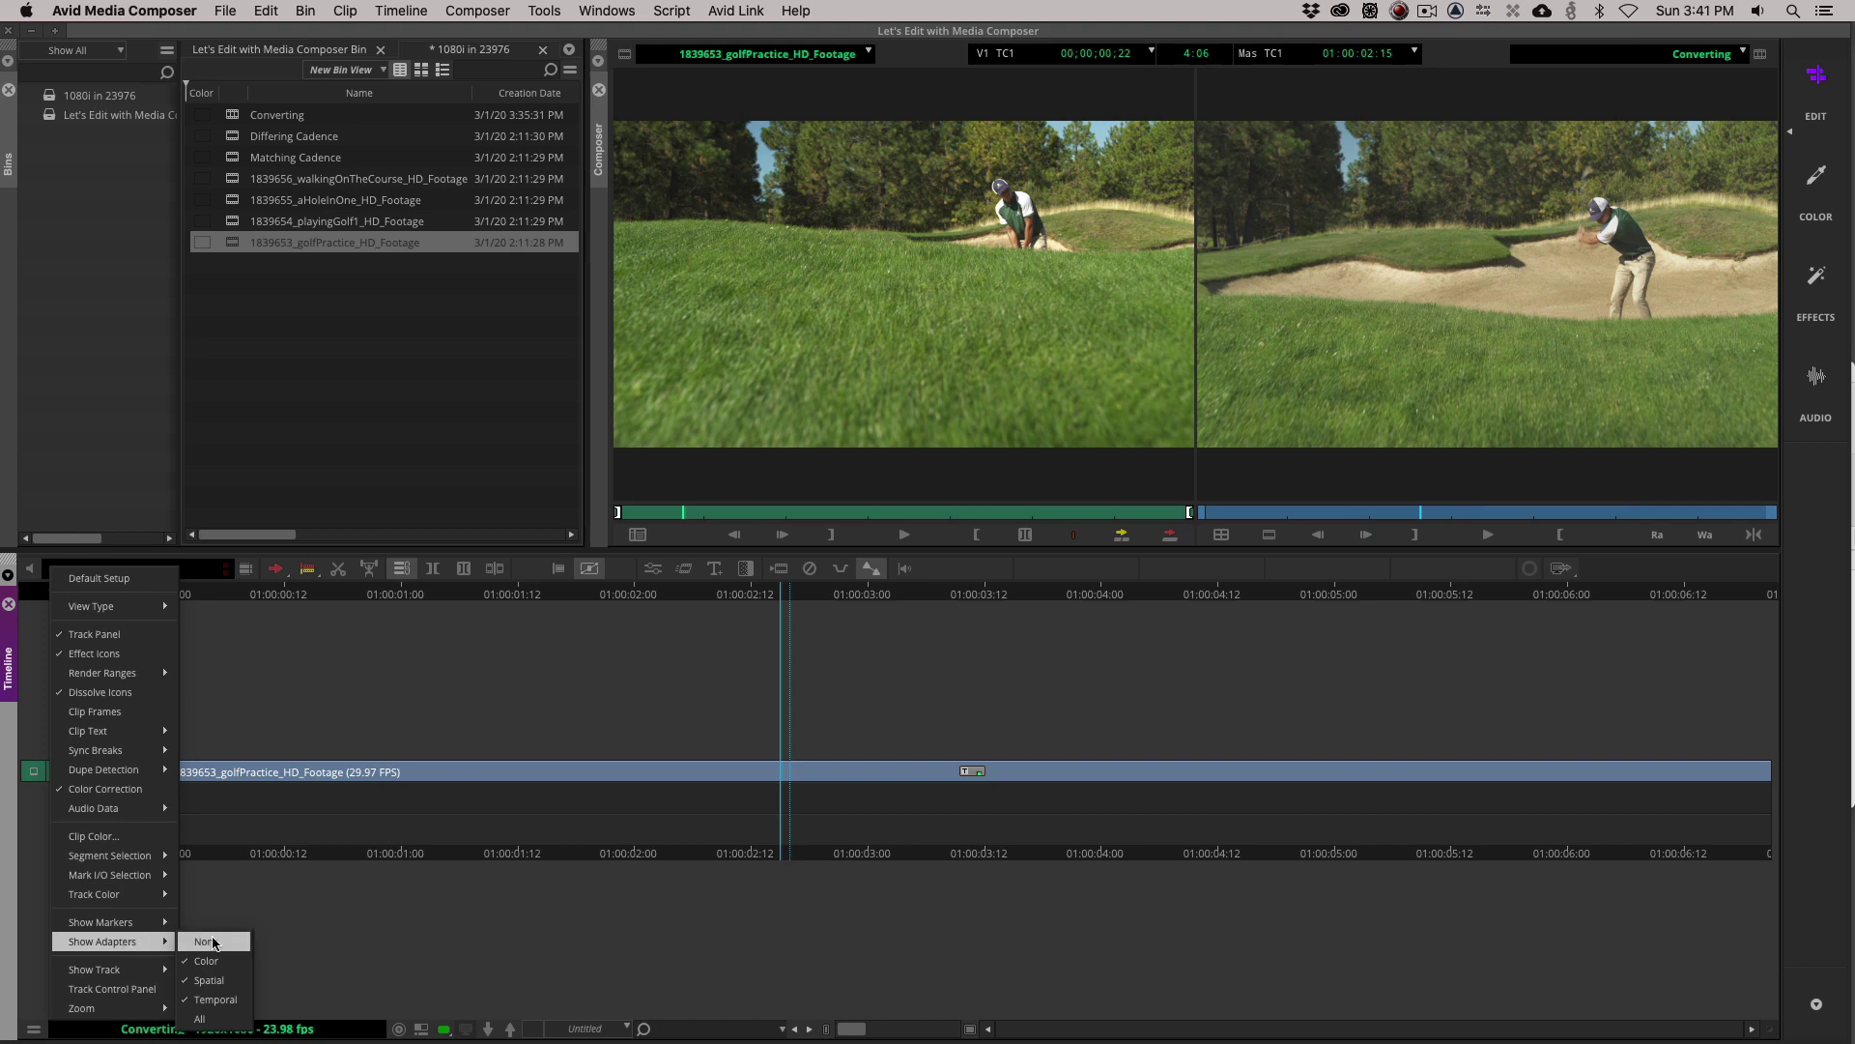
left_click(206, 941)
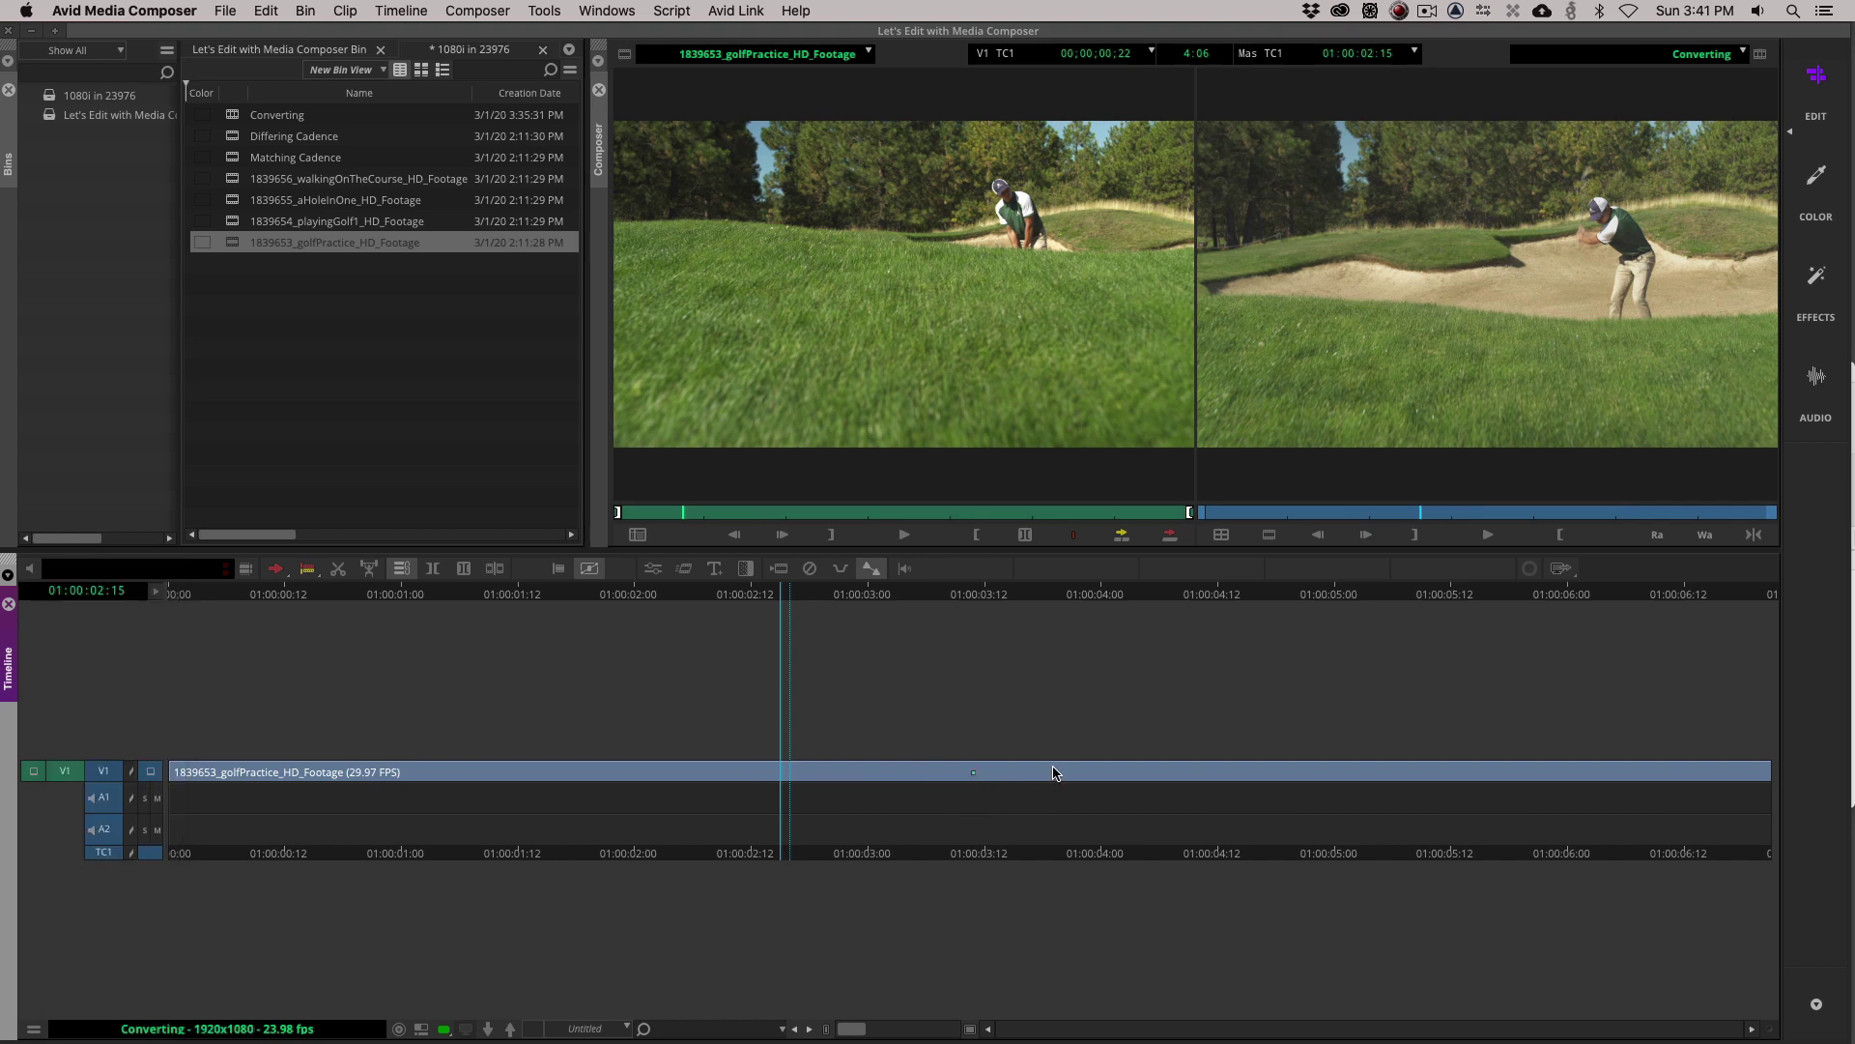
left_click(36, 1028)
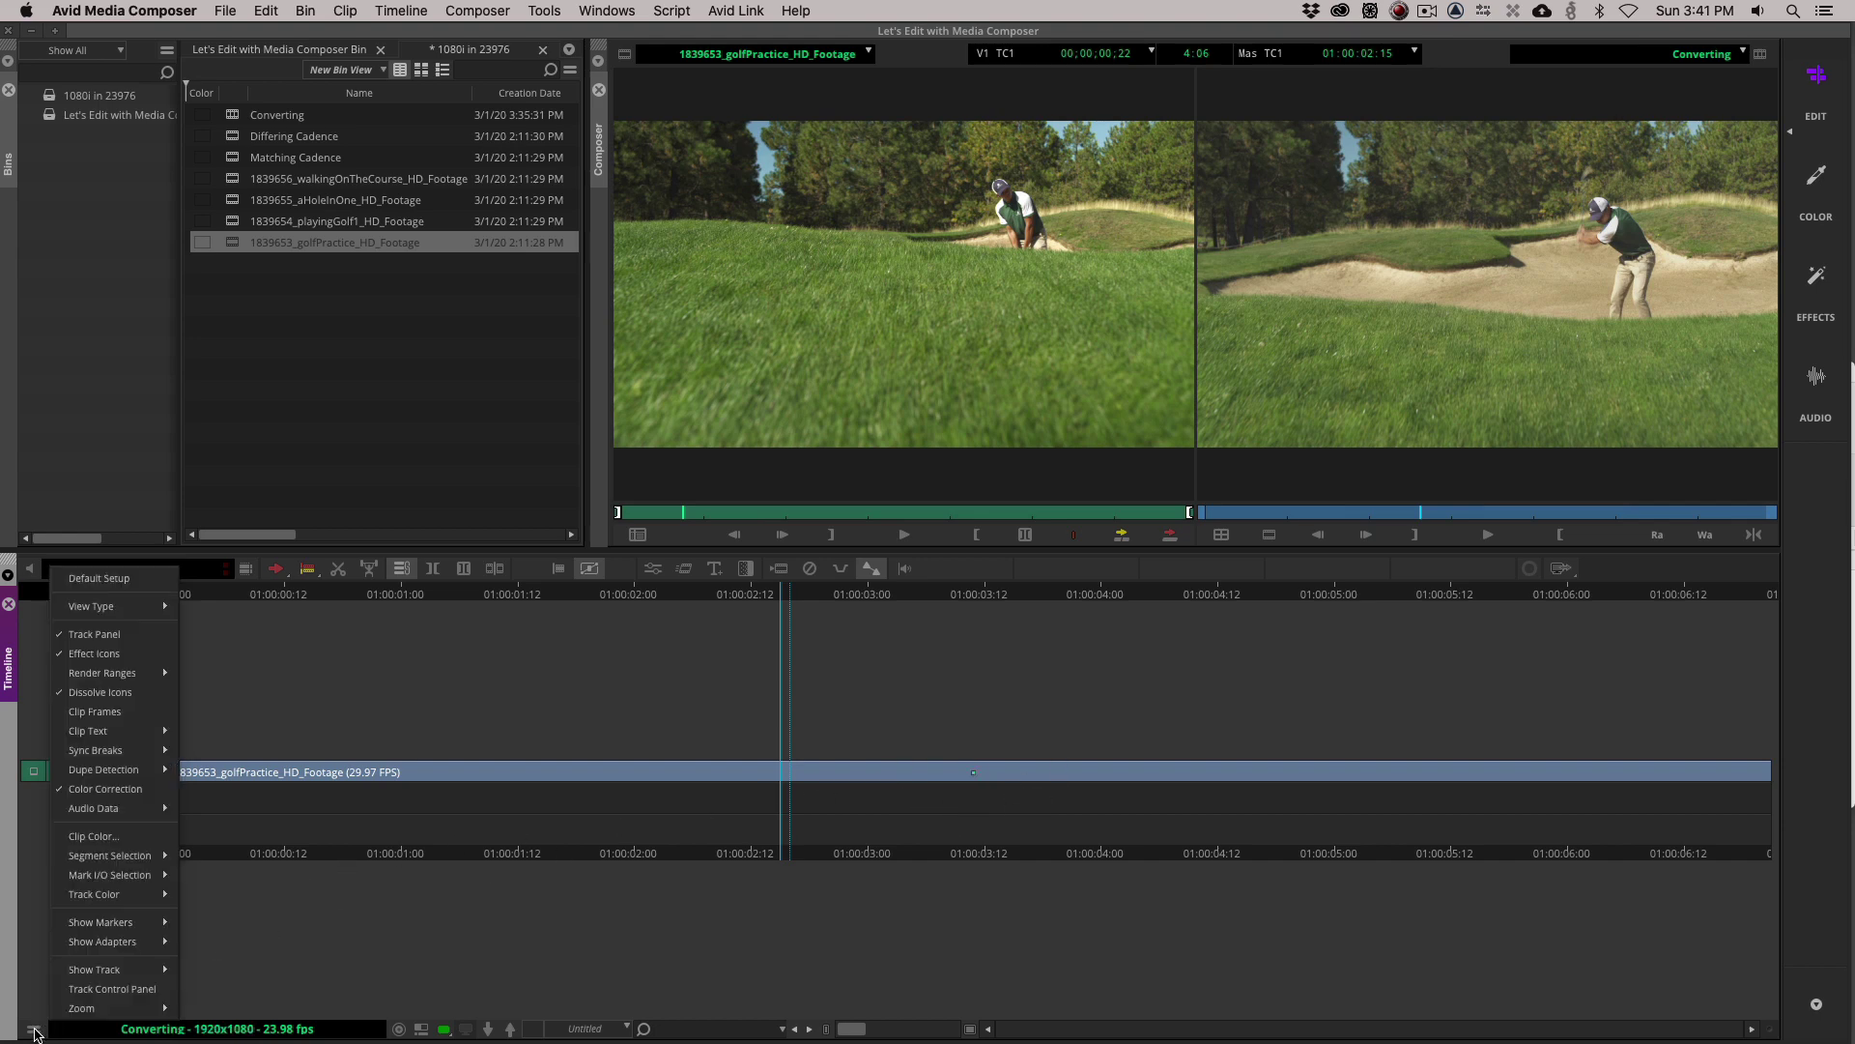
mouse_move(109, 944)
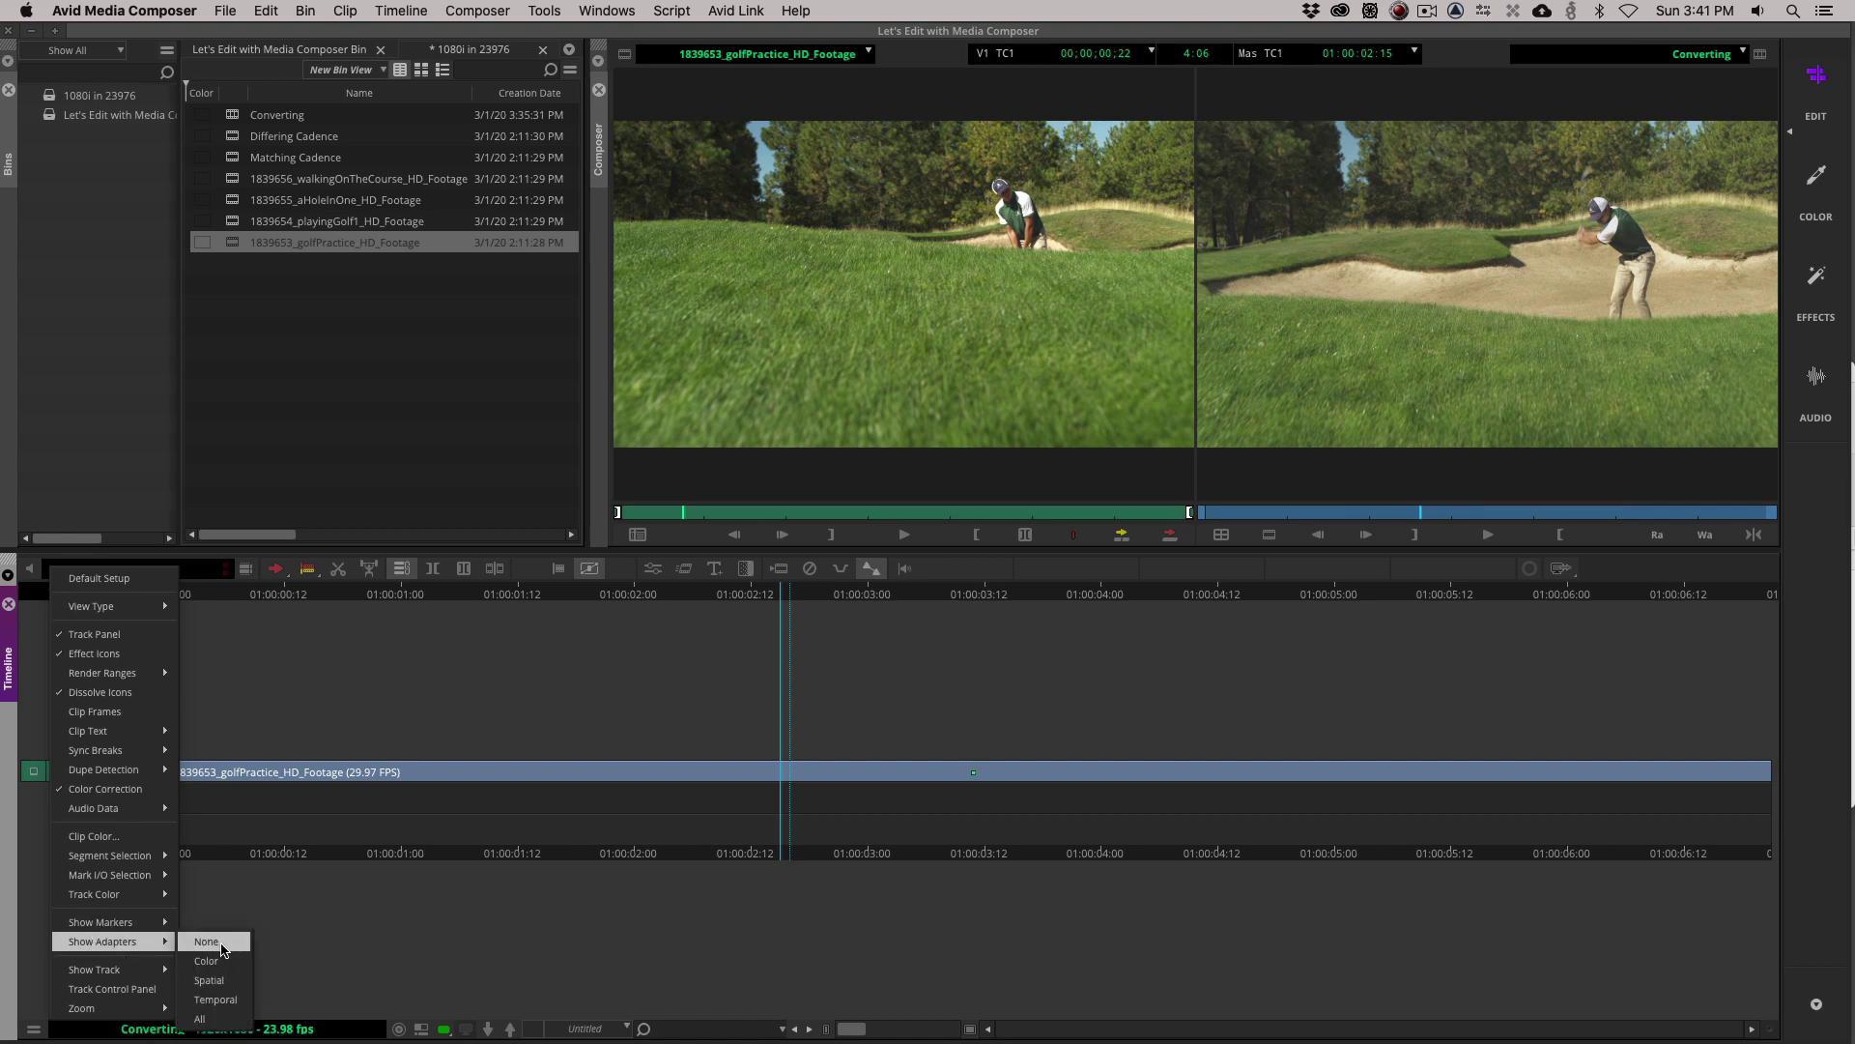
left_click(222, 1018)
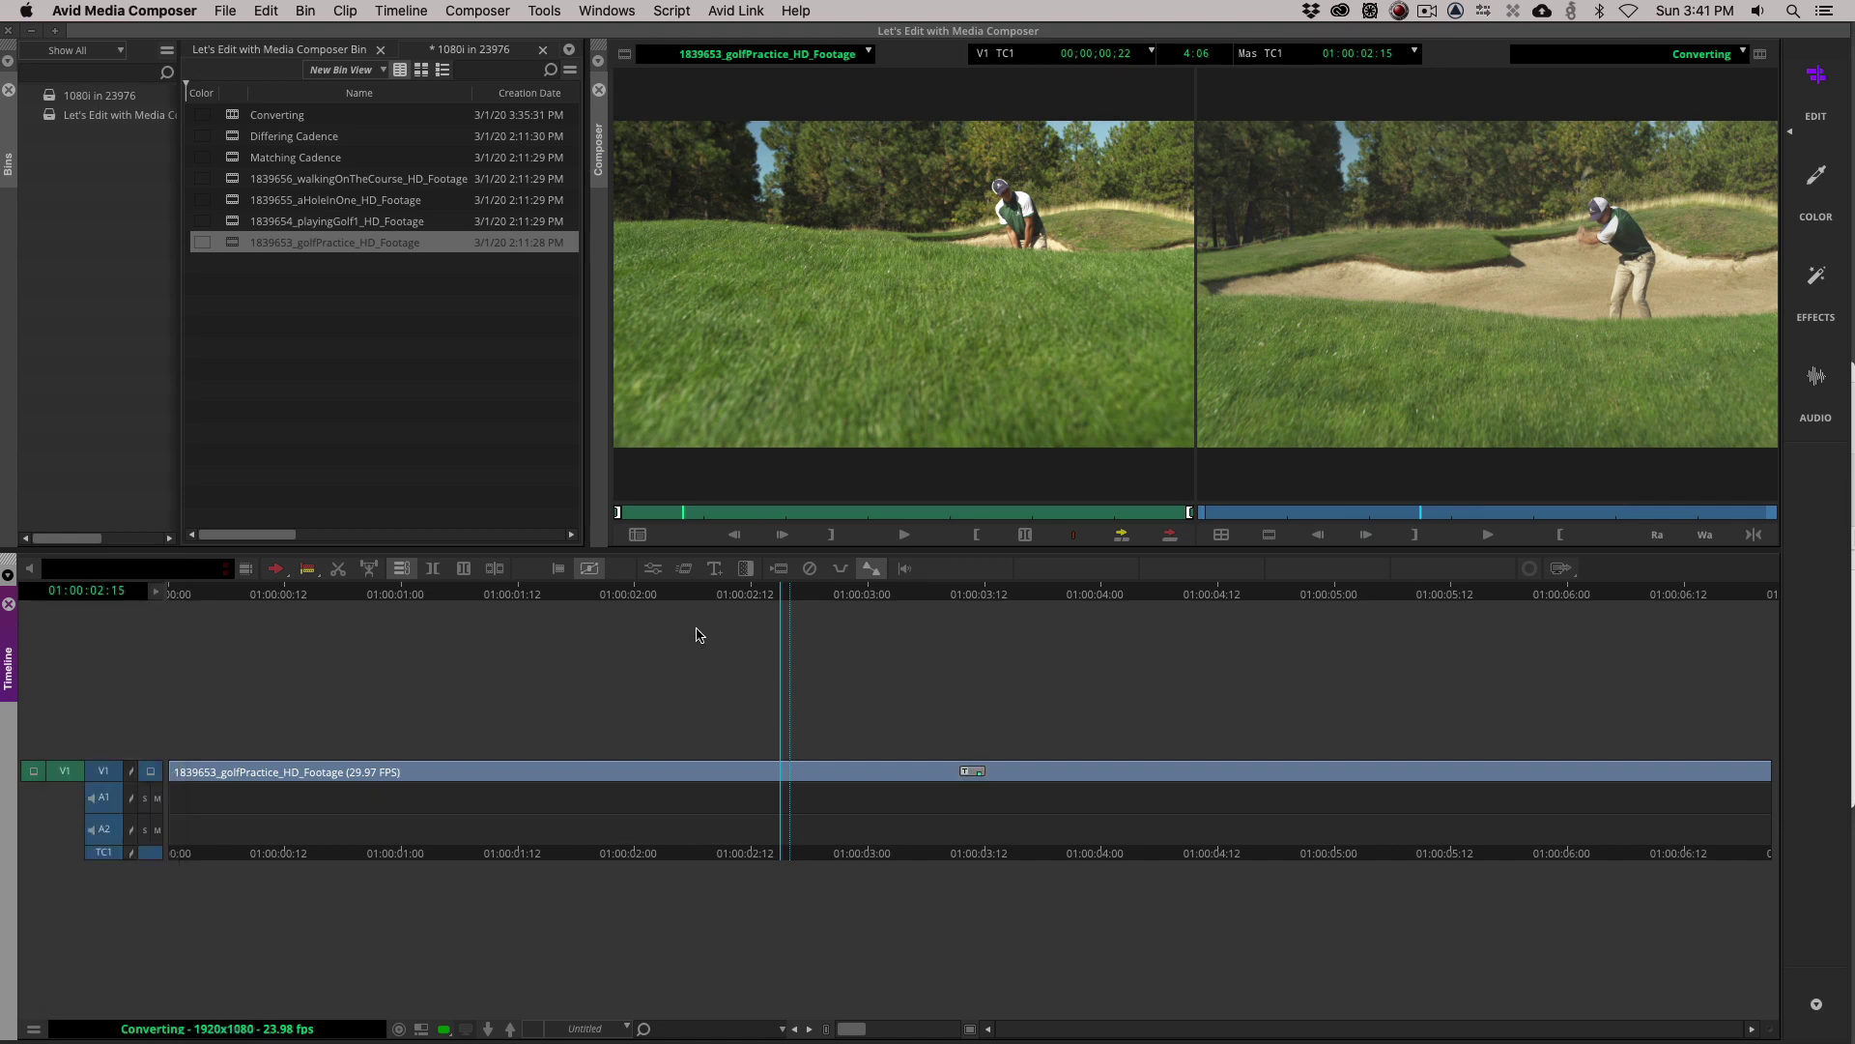
left_click_drag(974, 772, 169, 773)
key("space")
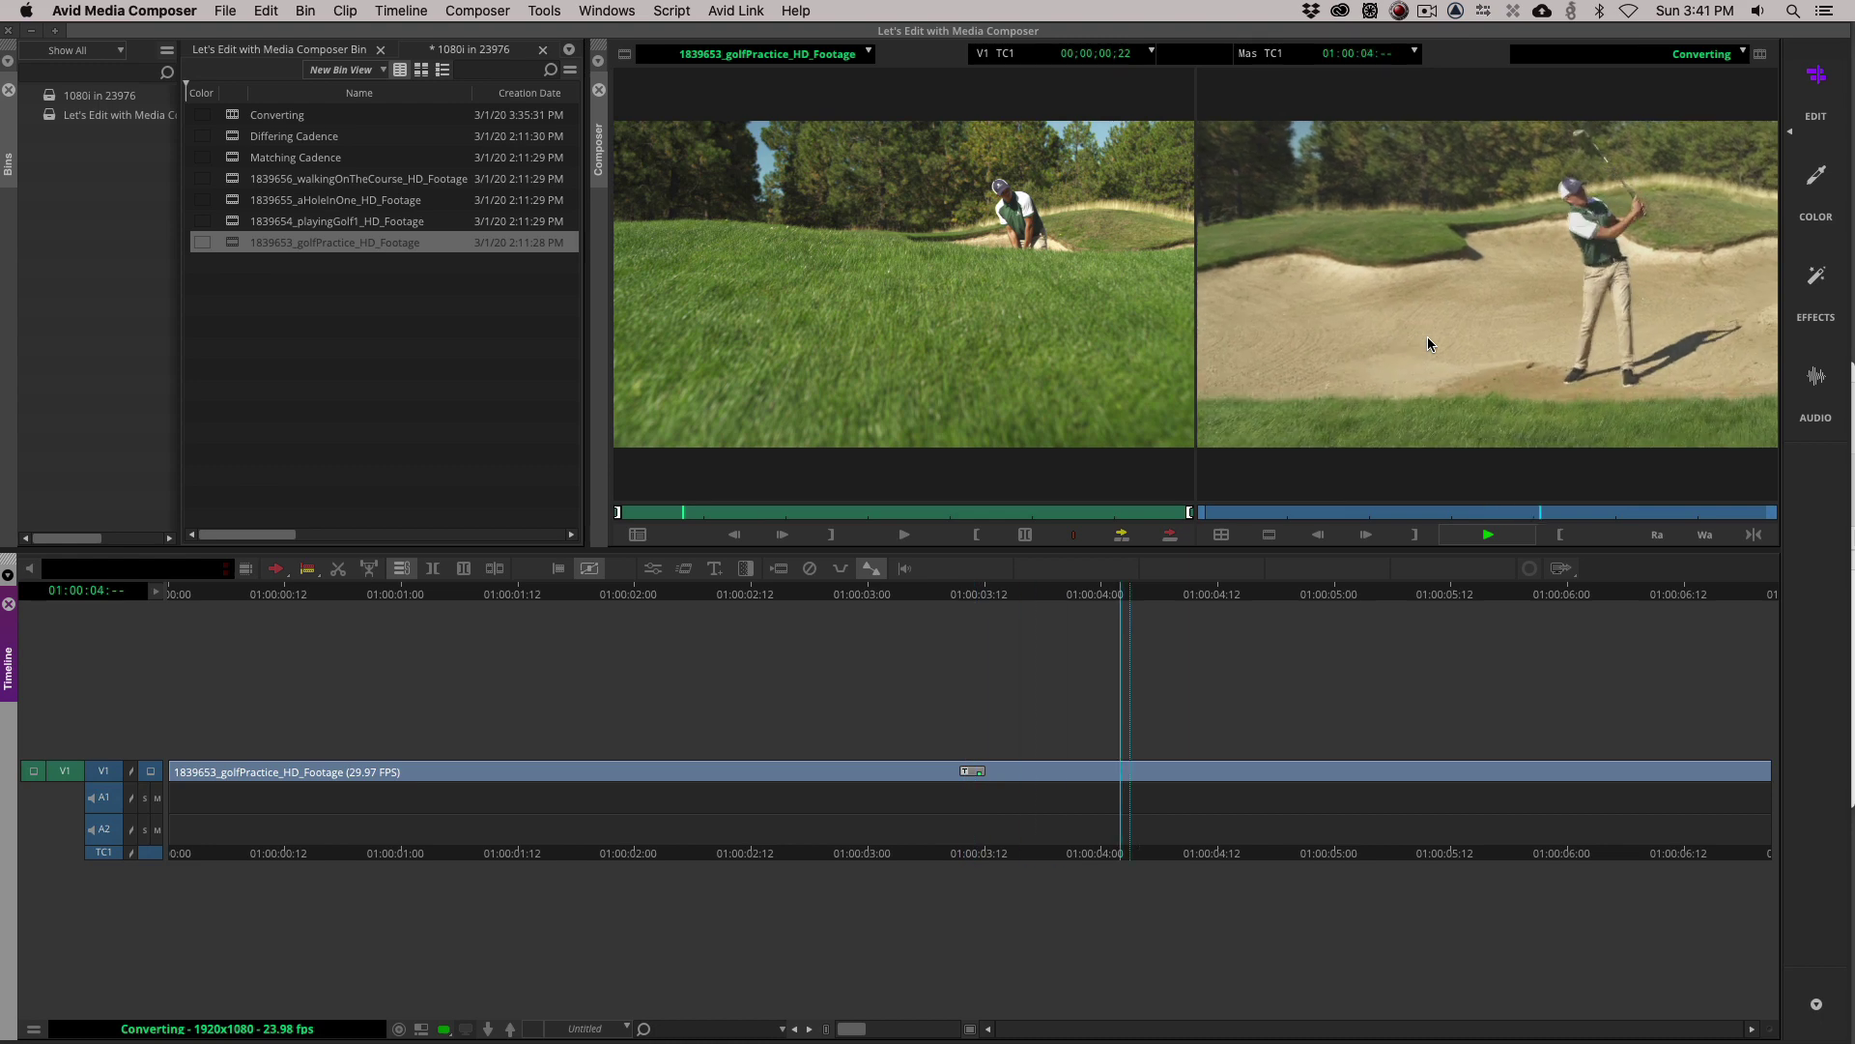
key("space")
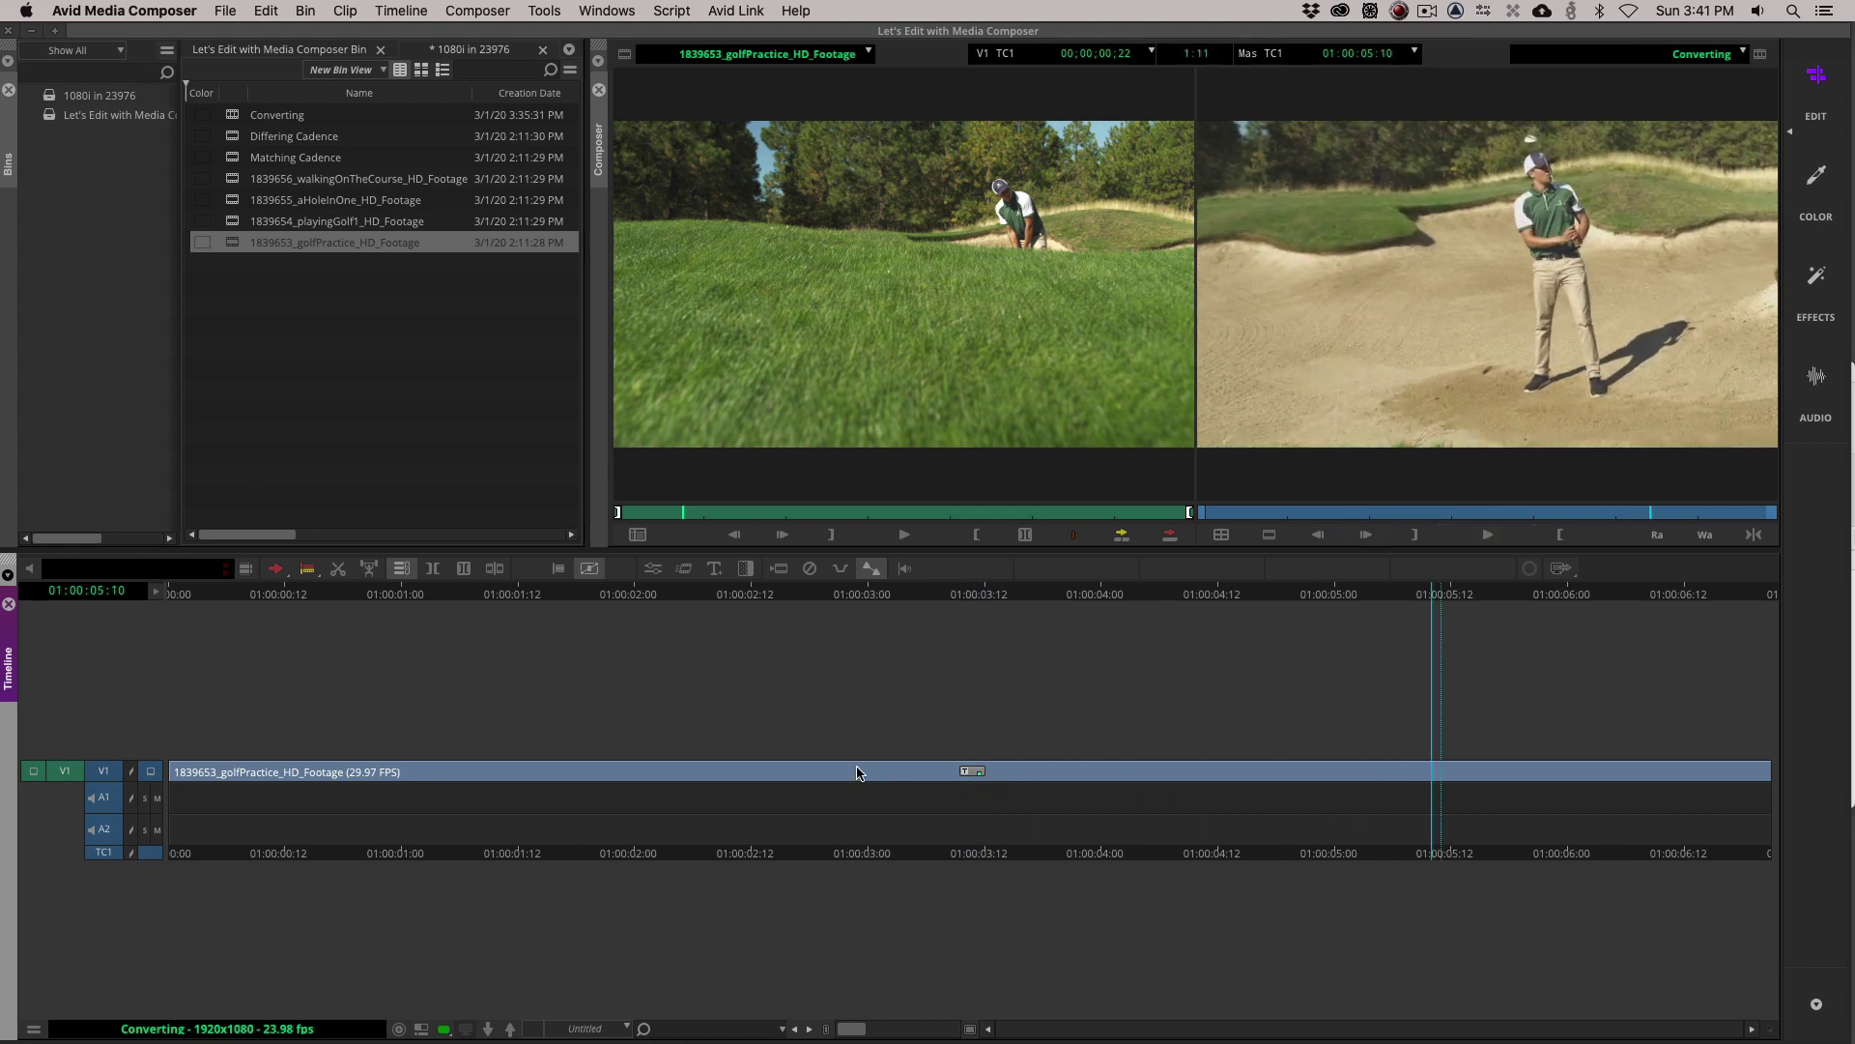
left_click_drag(645, 771, 627, 775)
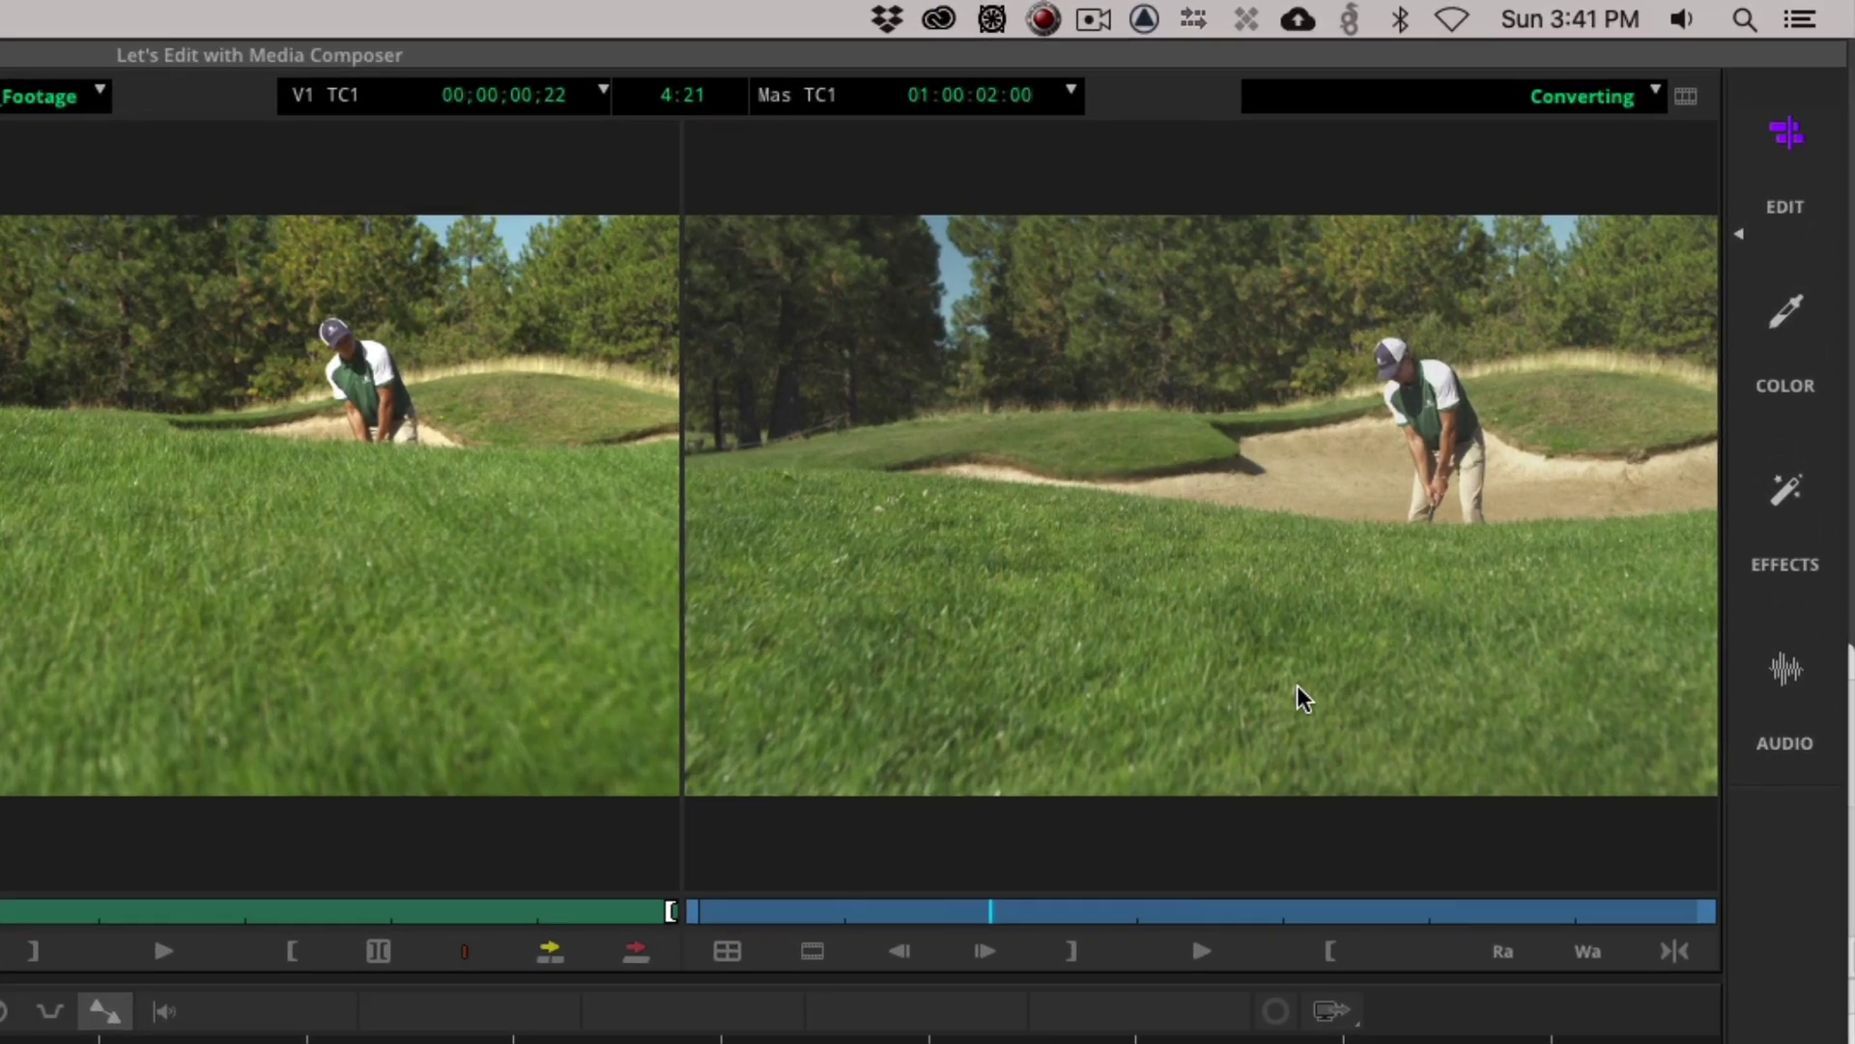
key("space")
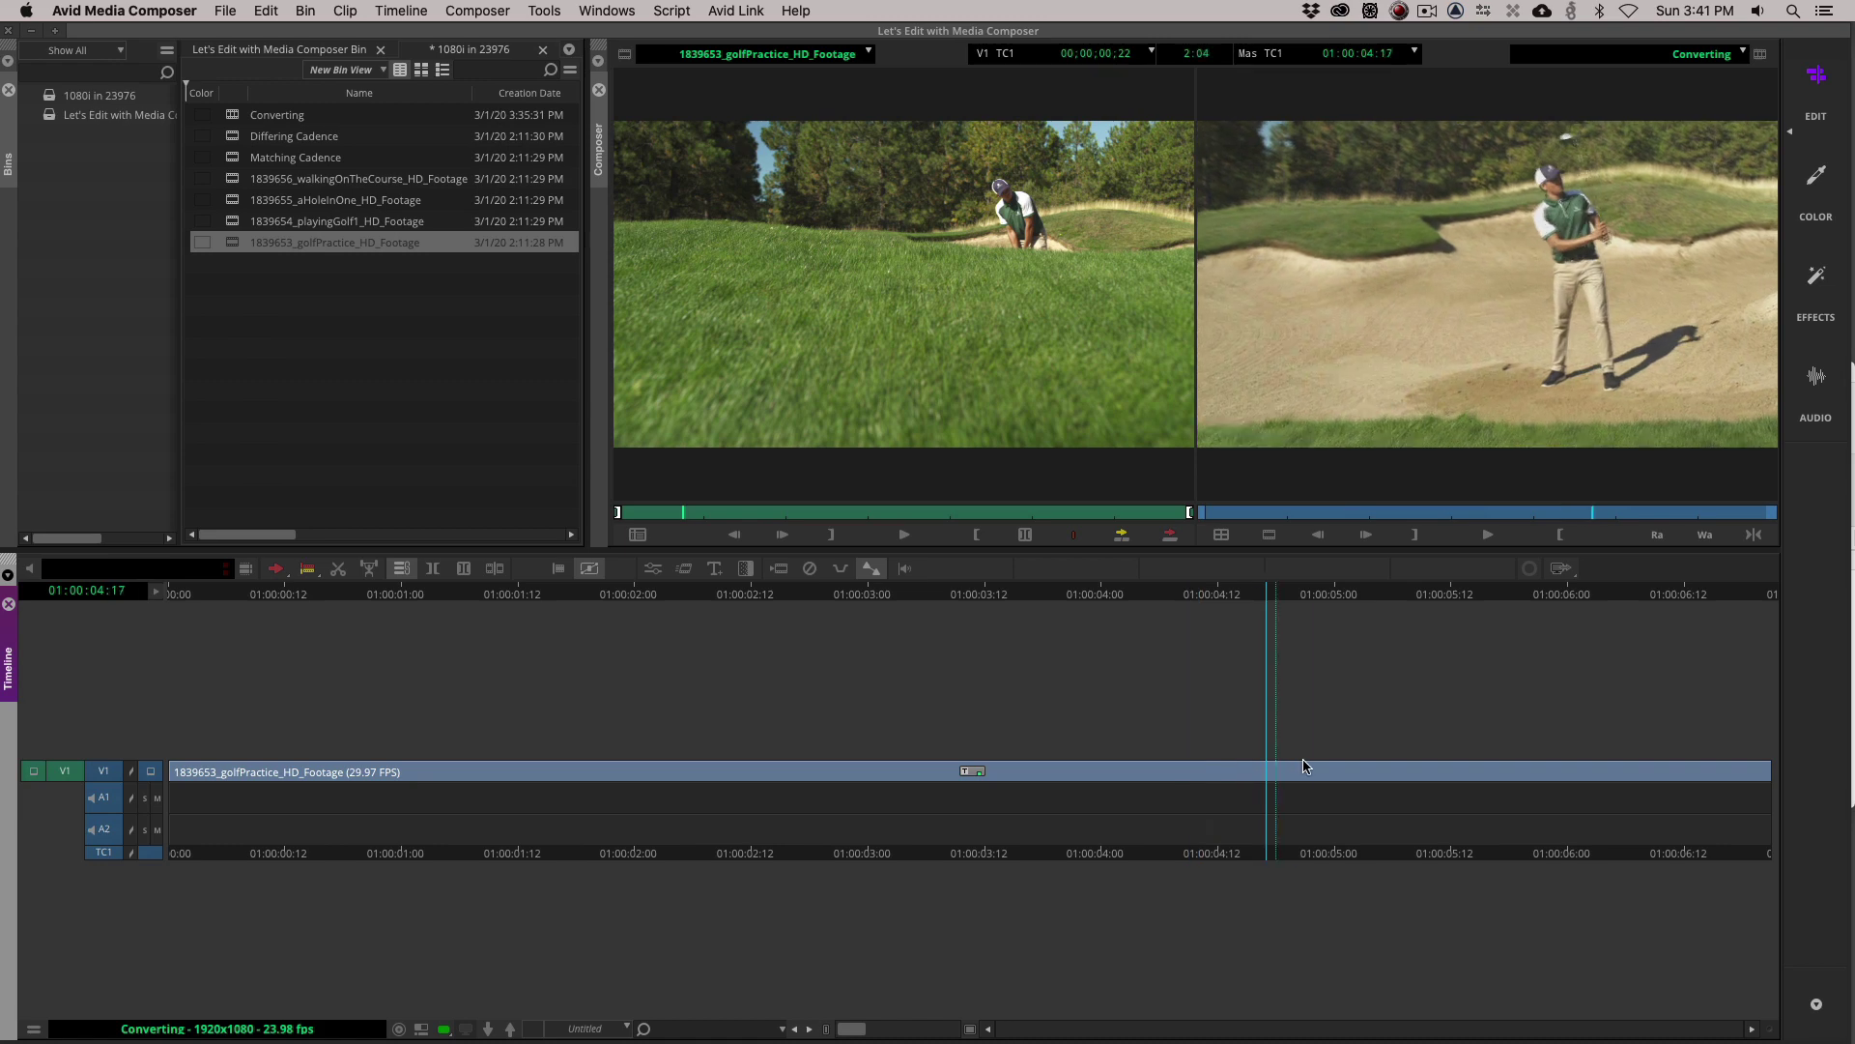
left_click_drag(1304, 766, 630, 779)
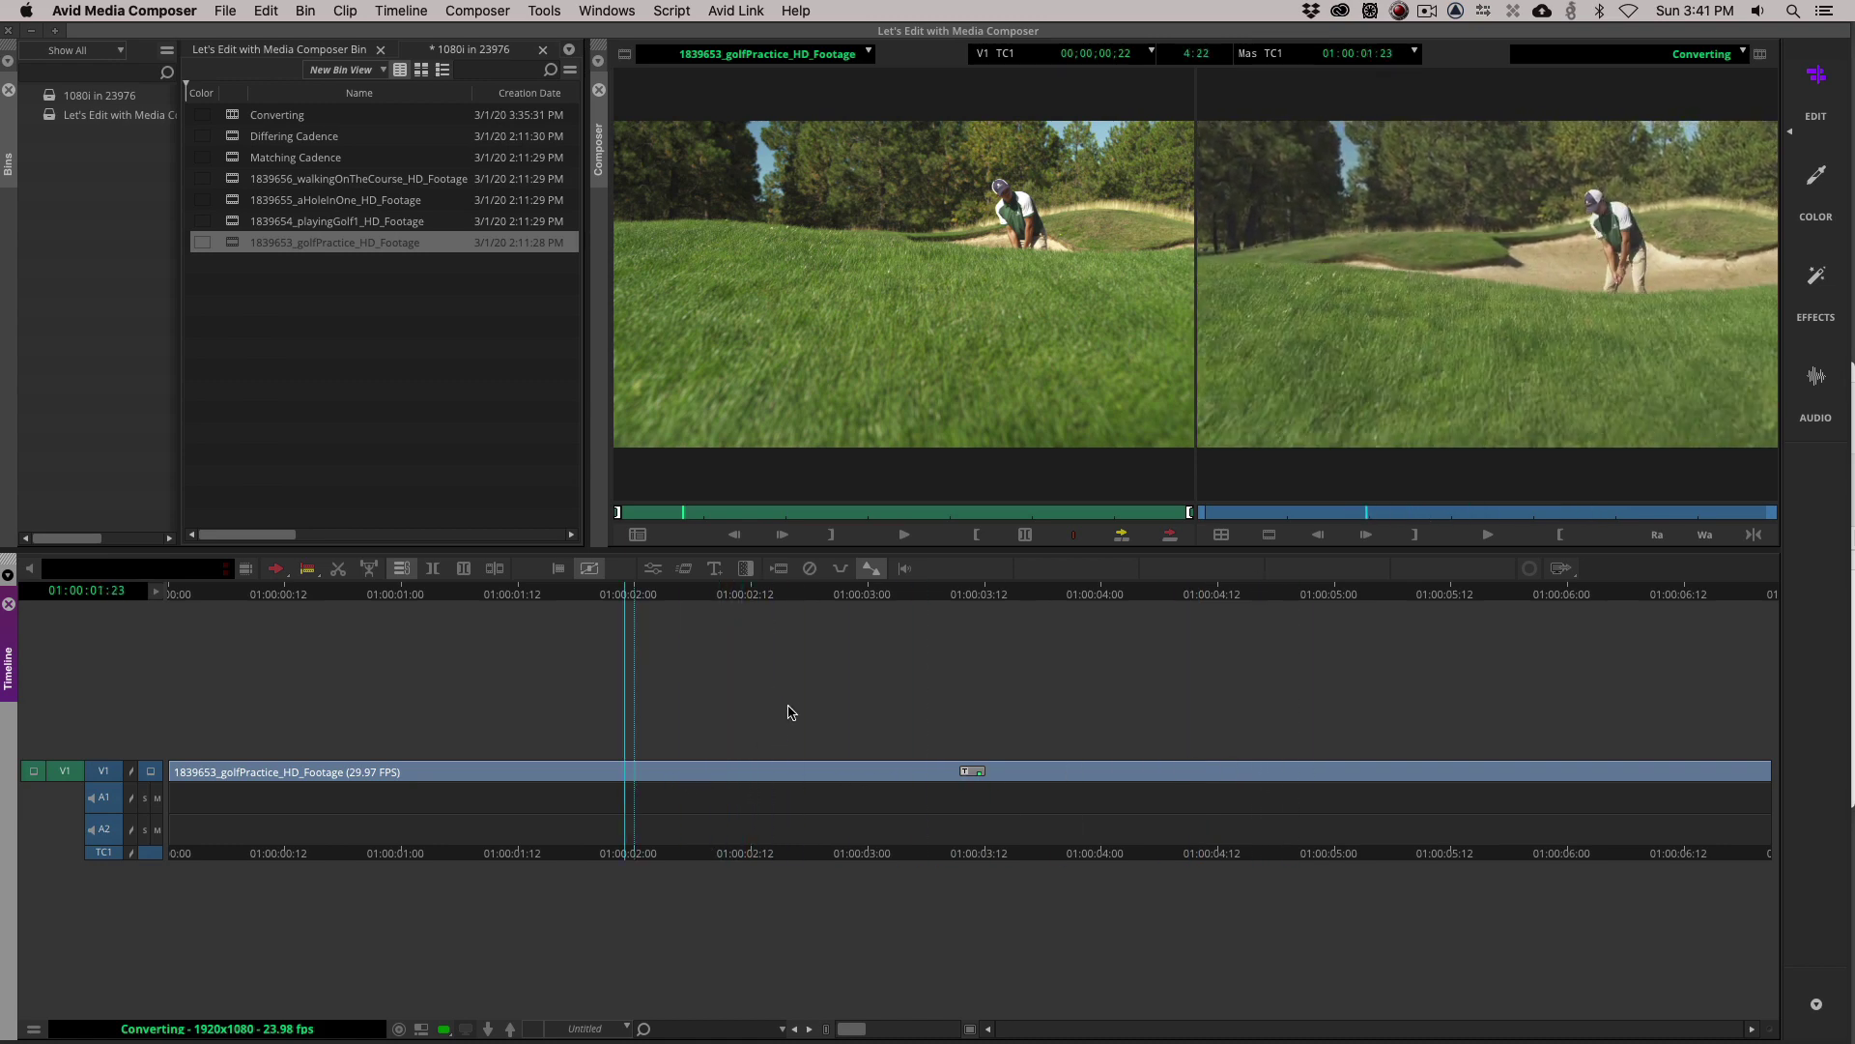
Mark an in point, play a short stretch, and show the golf clip's 125% Blended Interpolated adapter.
key("i")
left_click(537, 8)
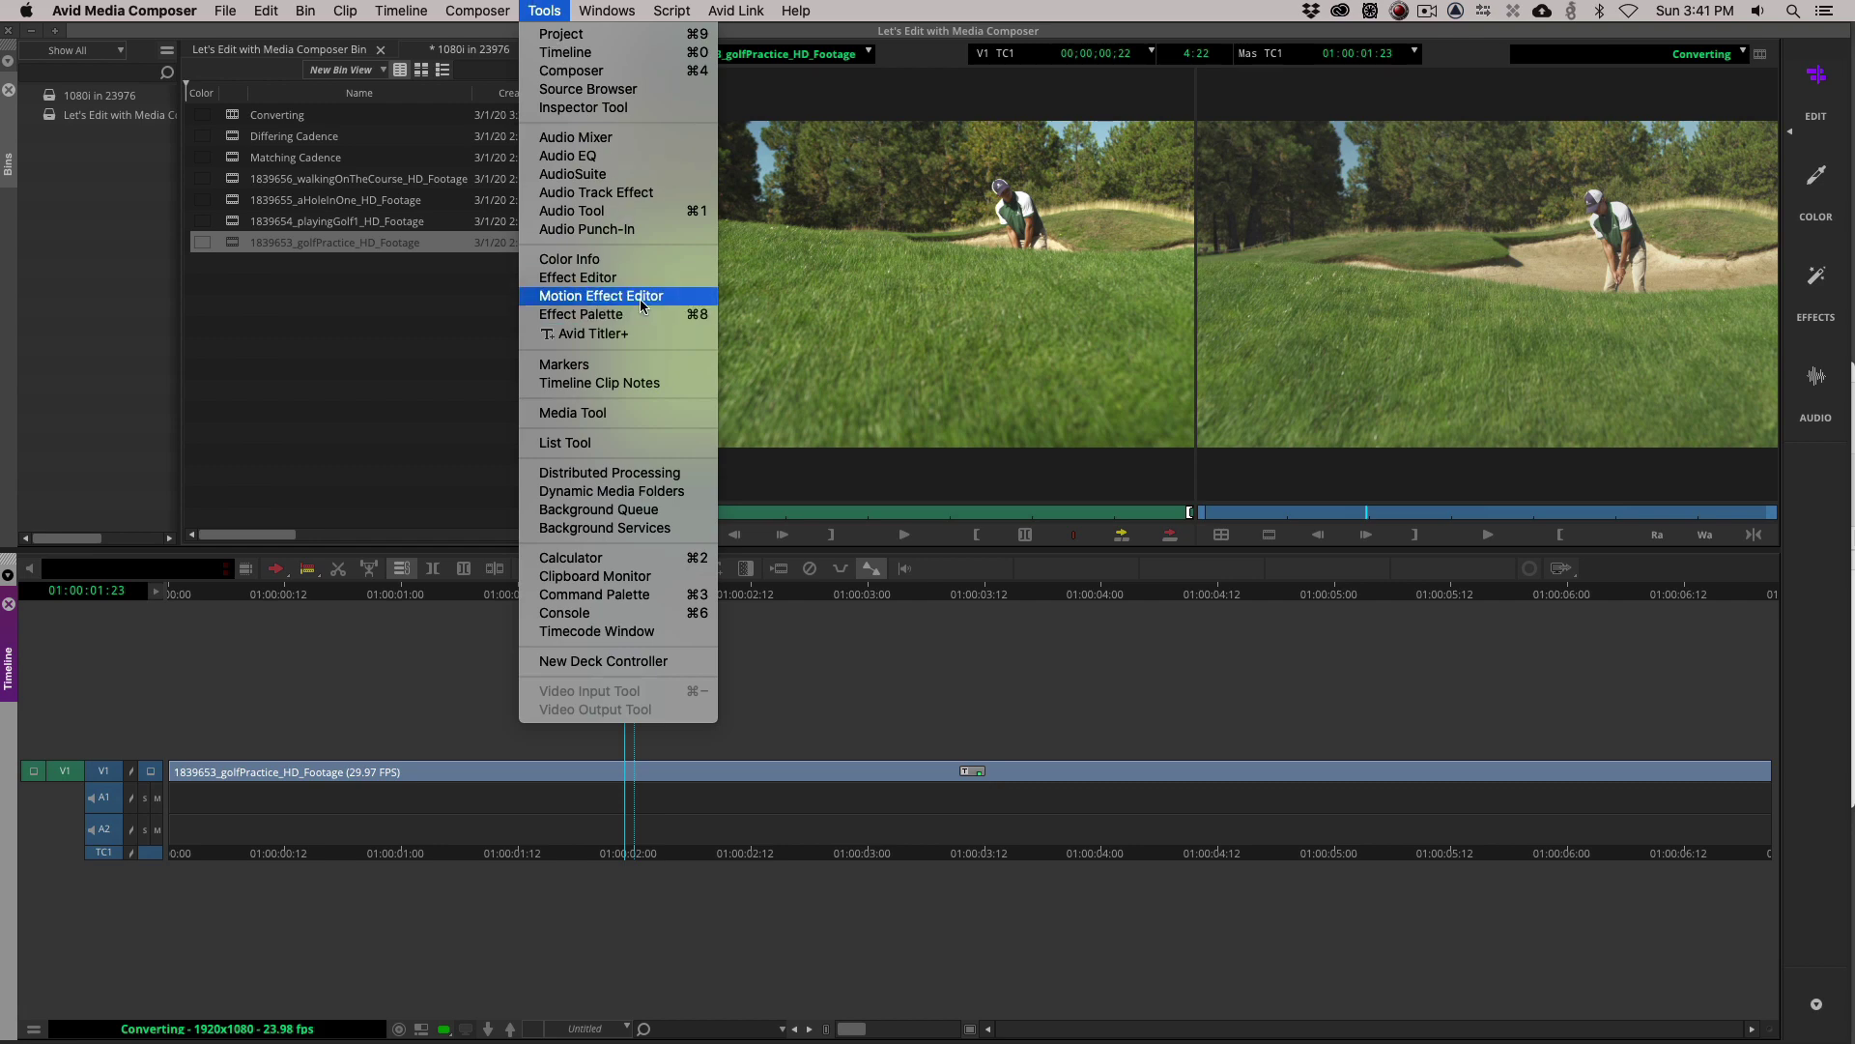
left_click(1391, 359)
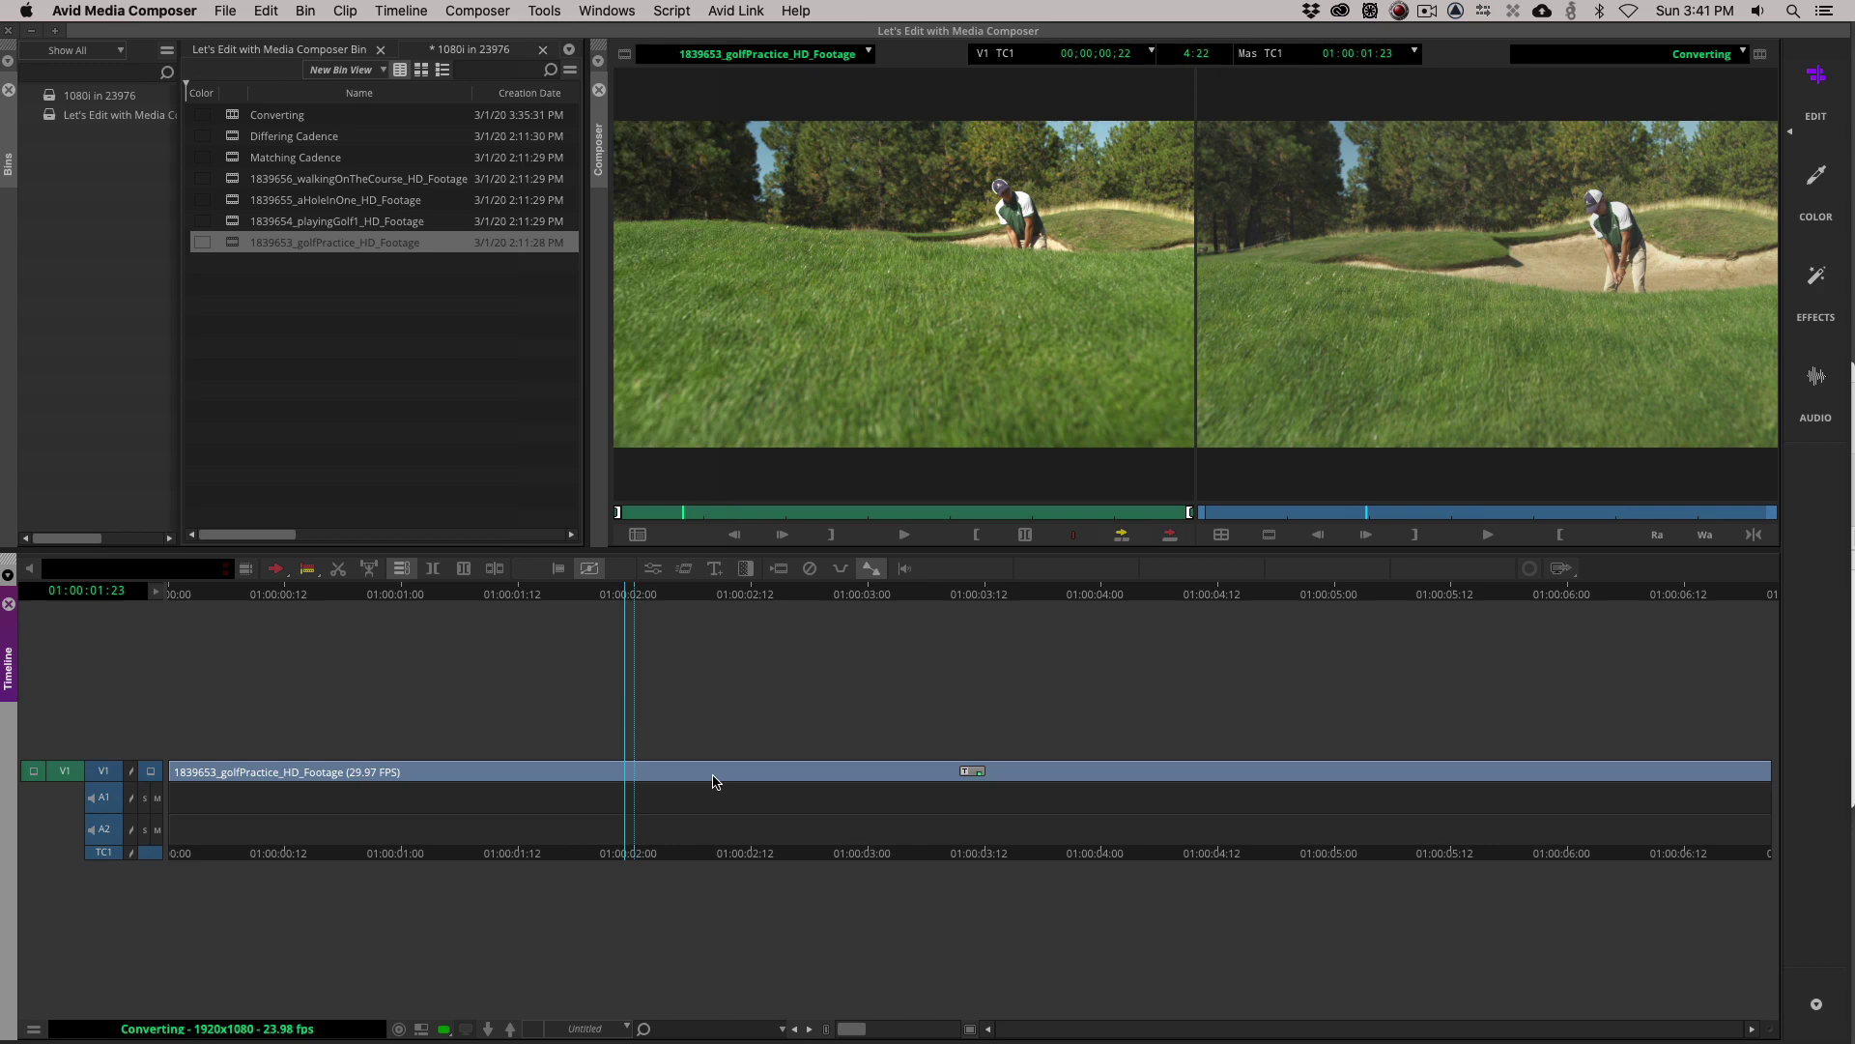
key("space")
key("space")
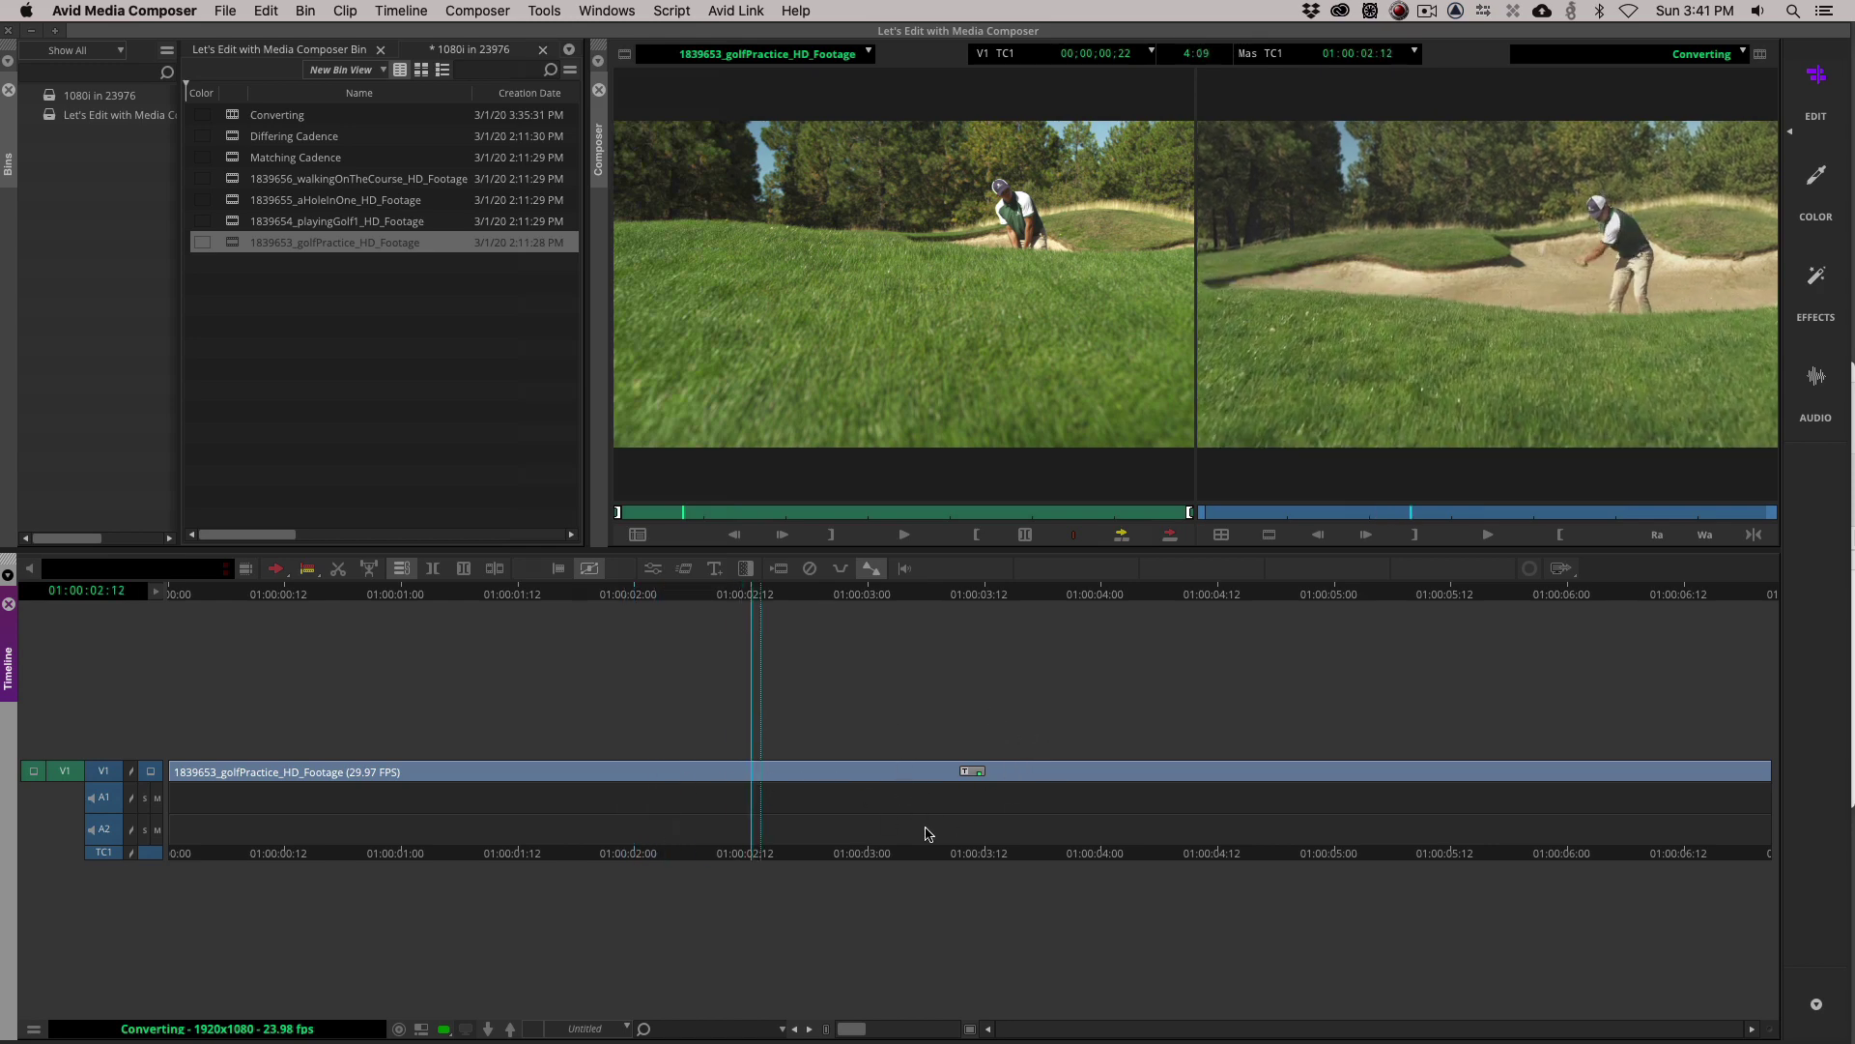
left_click(653, 569)
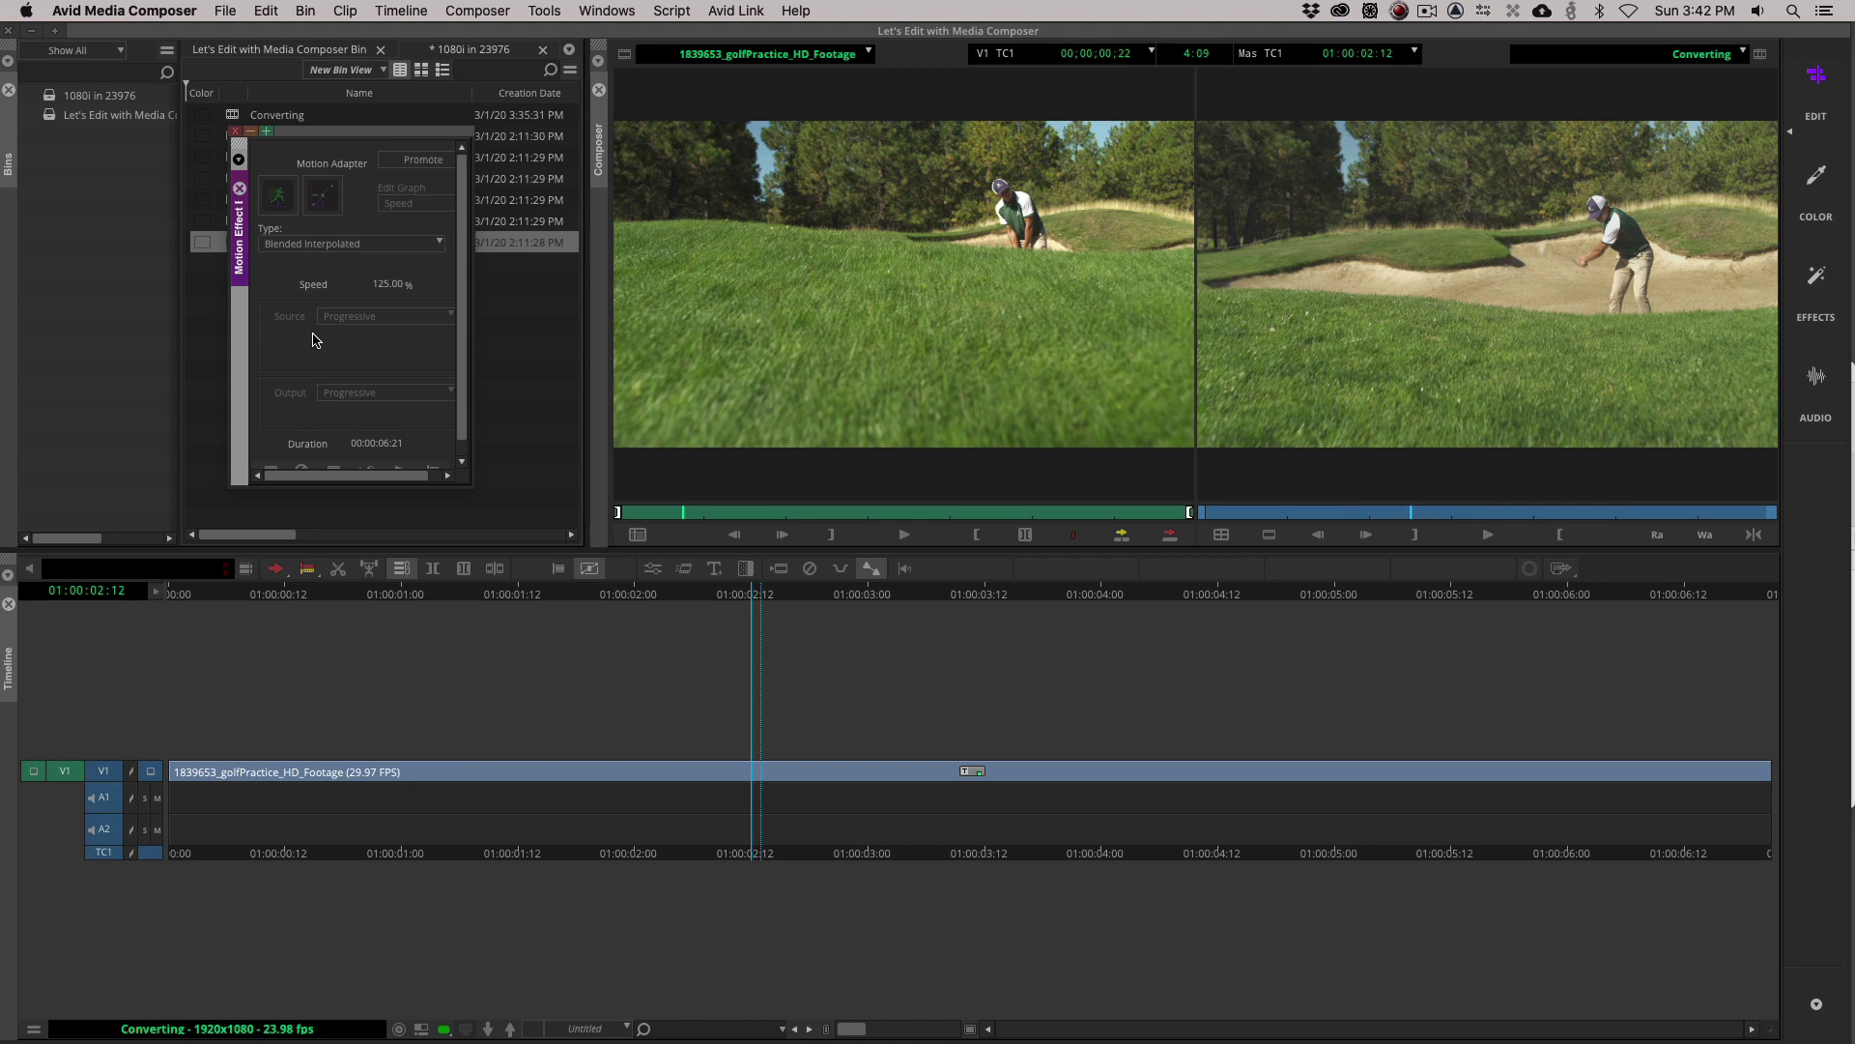
Promote the golf clip's motion adapter to a 125% Timewarp and review it from near the start.
left_click(416, 162)
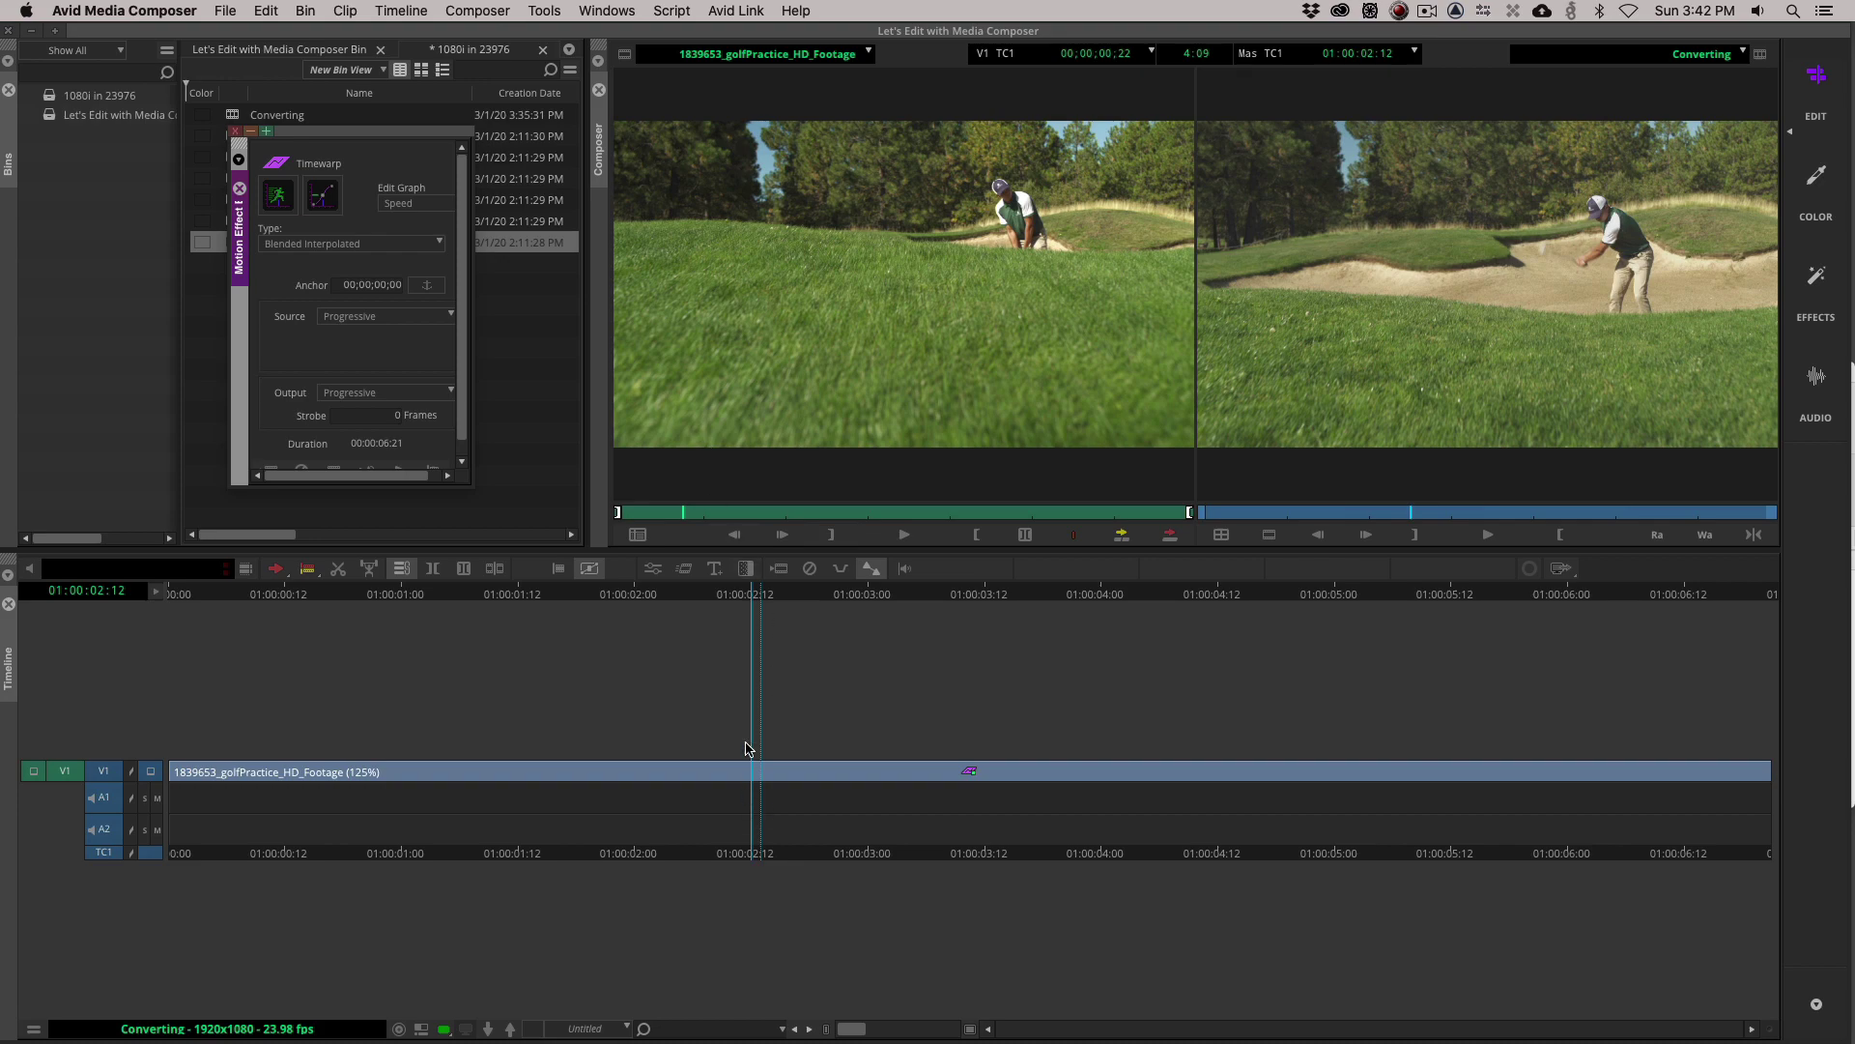
left_click_drag(700, 768, 240, 759)
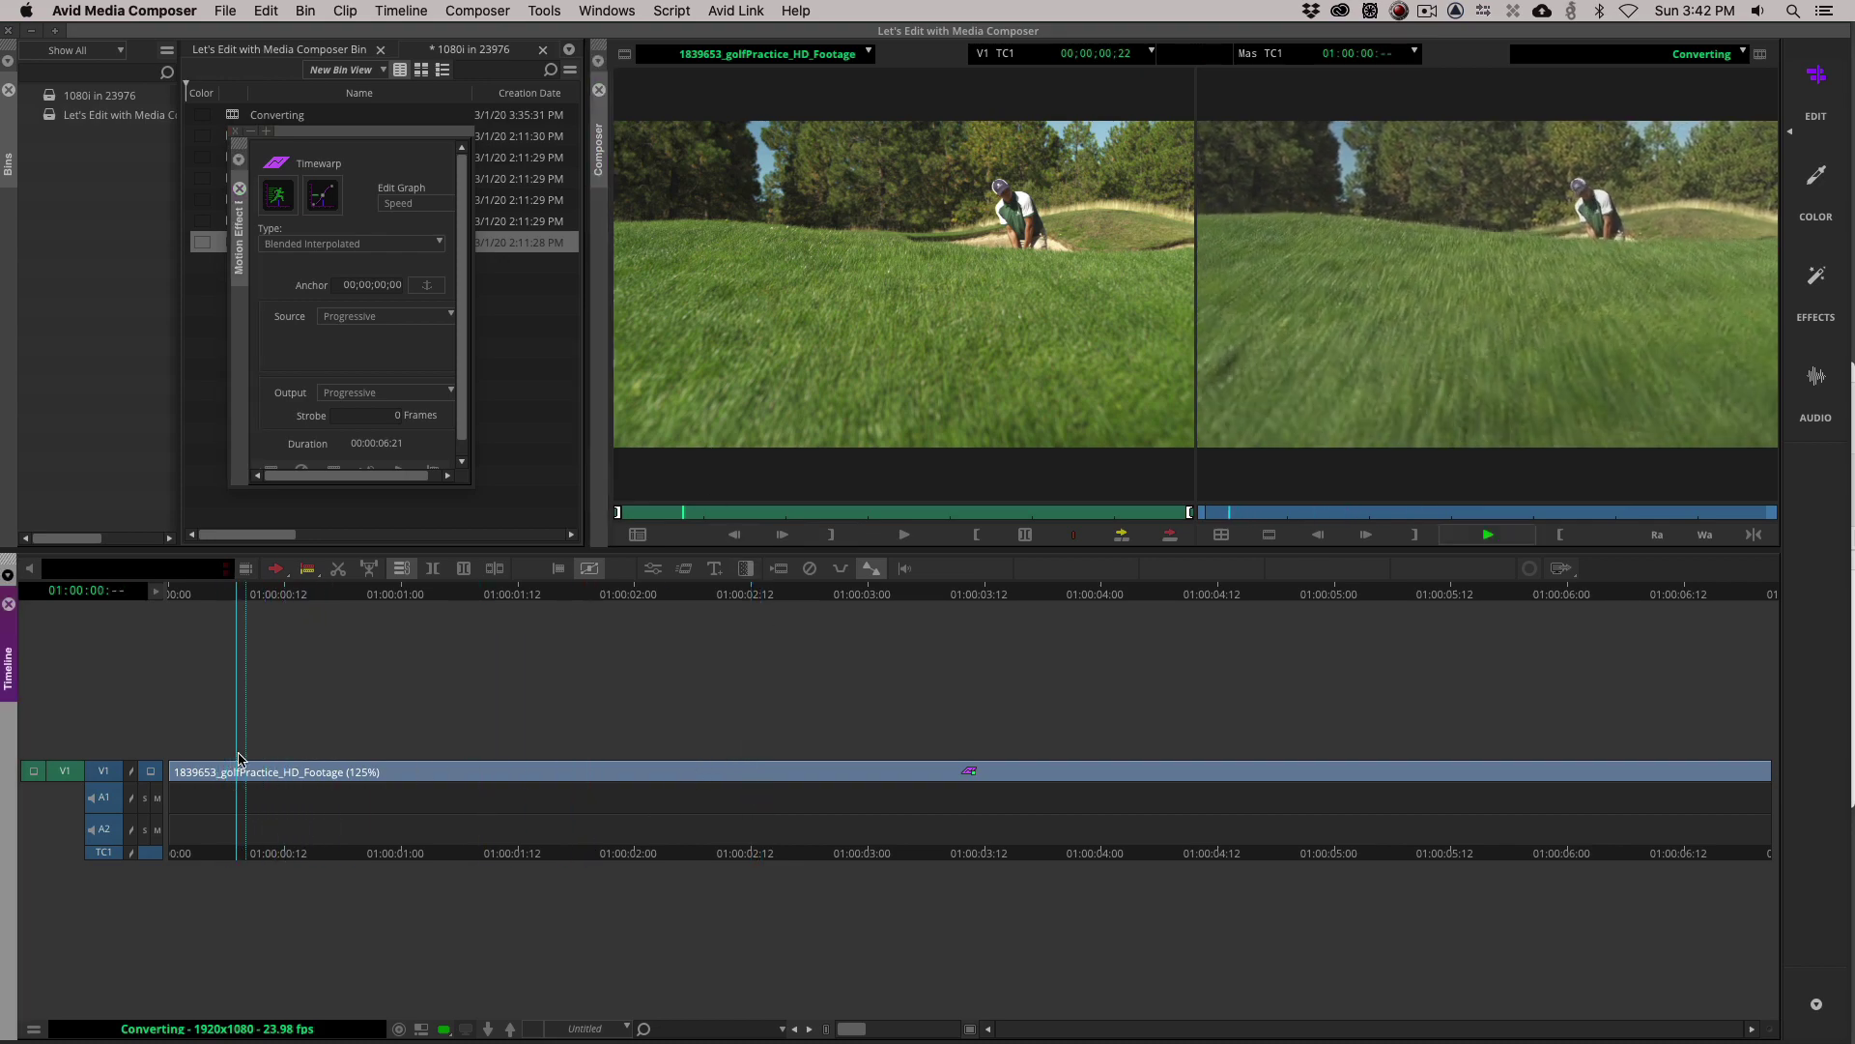
key("space")
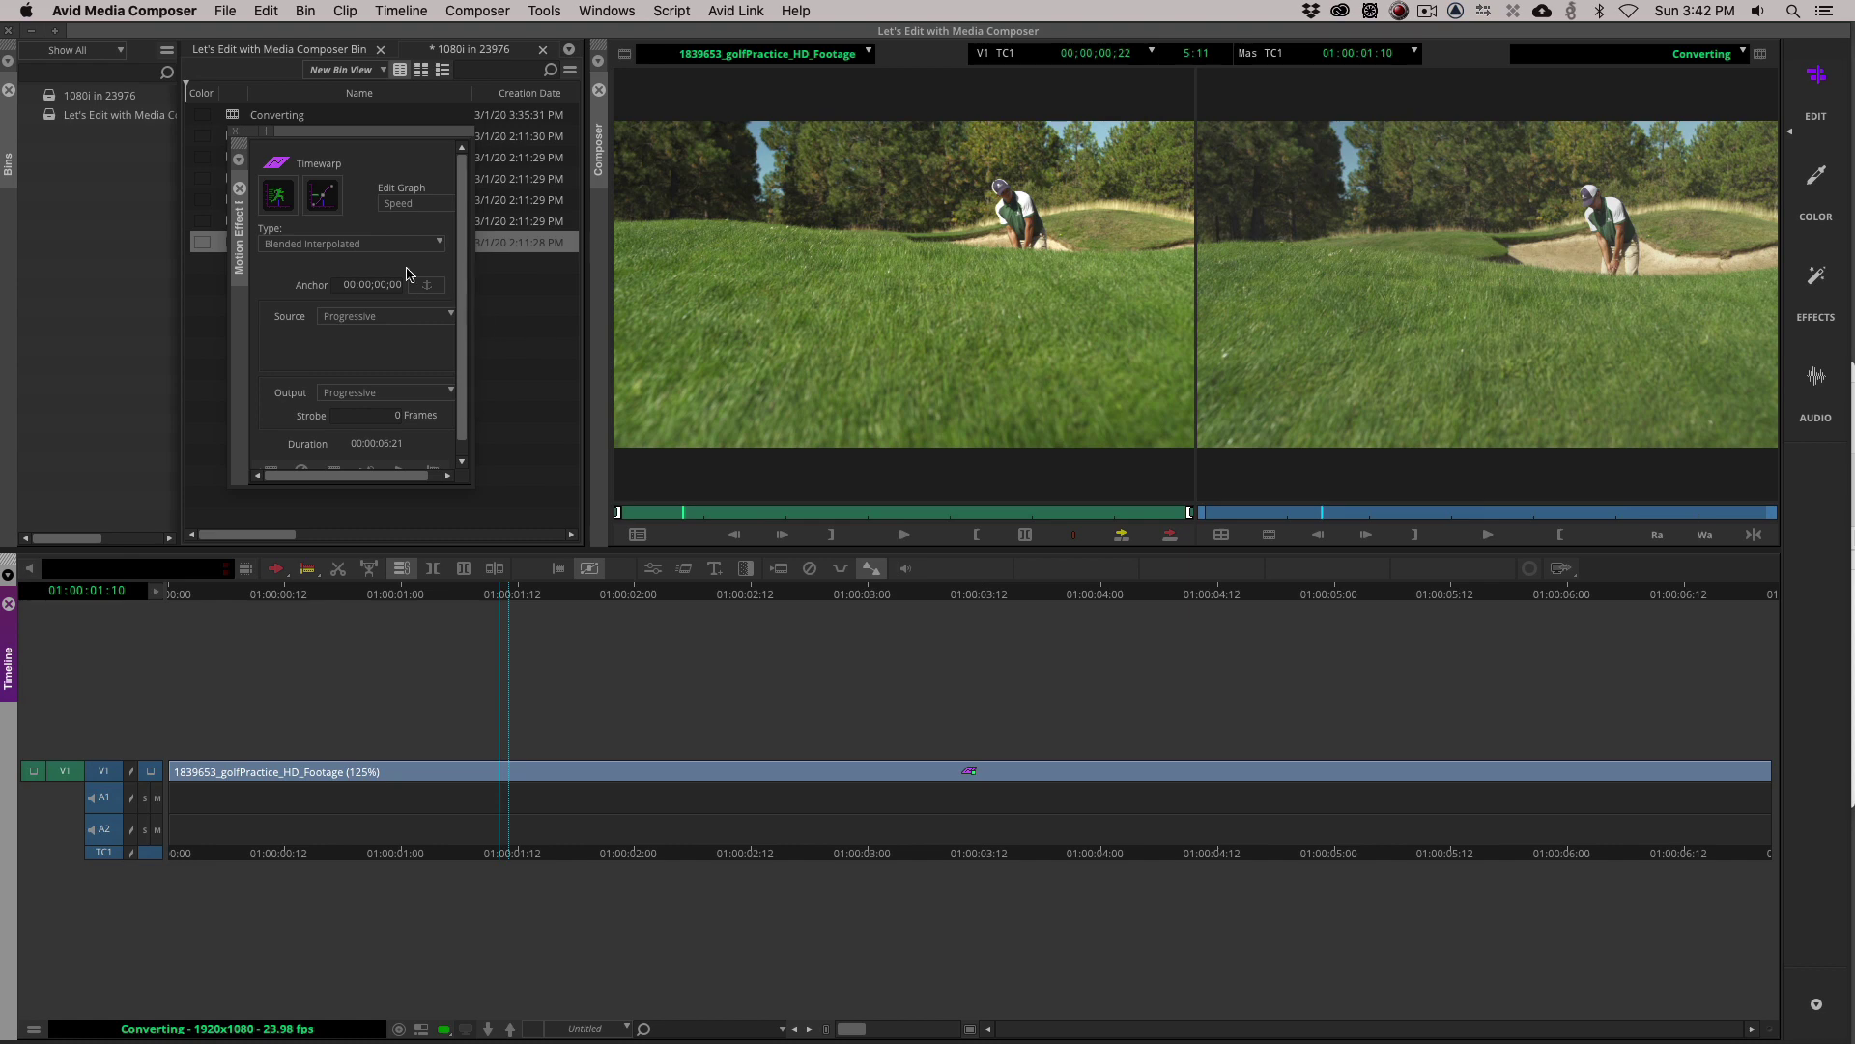
Set the Timewarp type to Both Fields and its source to Film With 2:3 Pulldown.
left_click(360, 243)
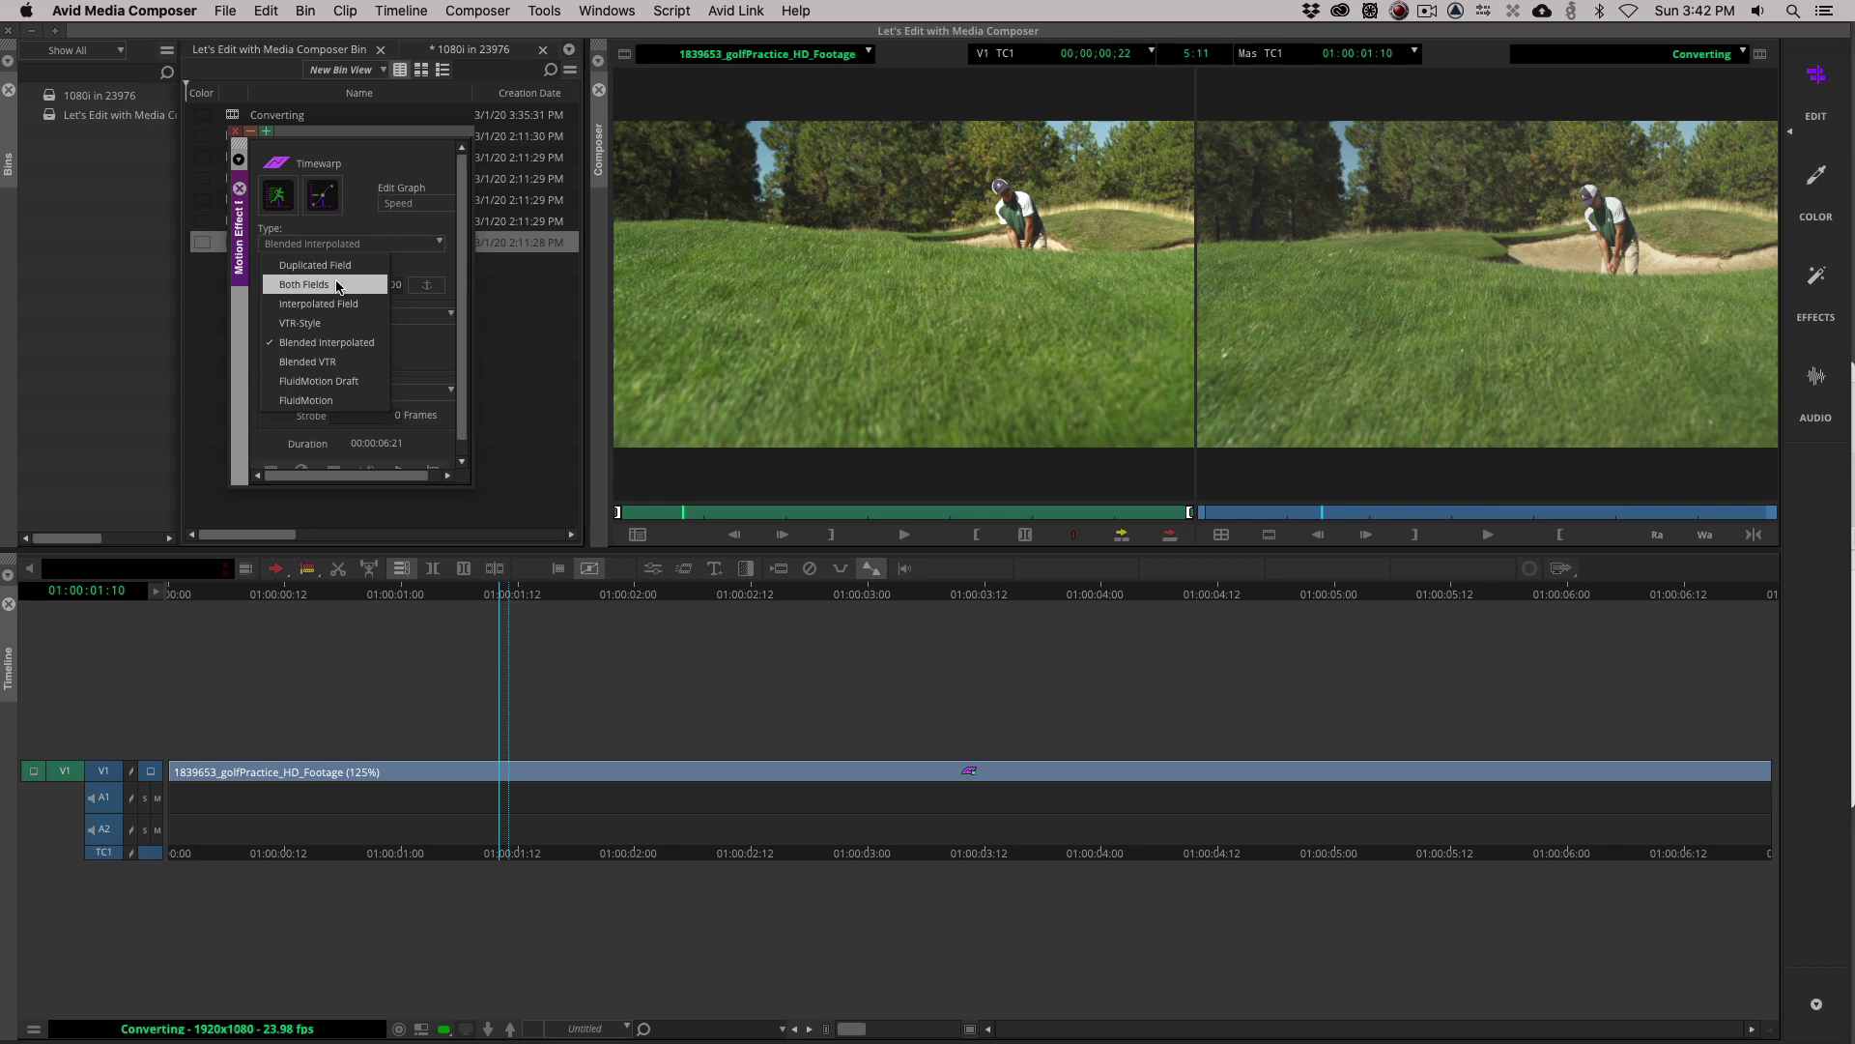
left_click(338, 285)
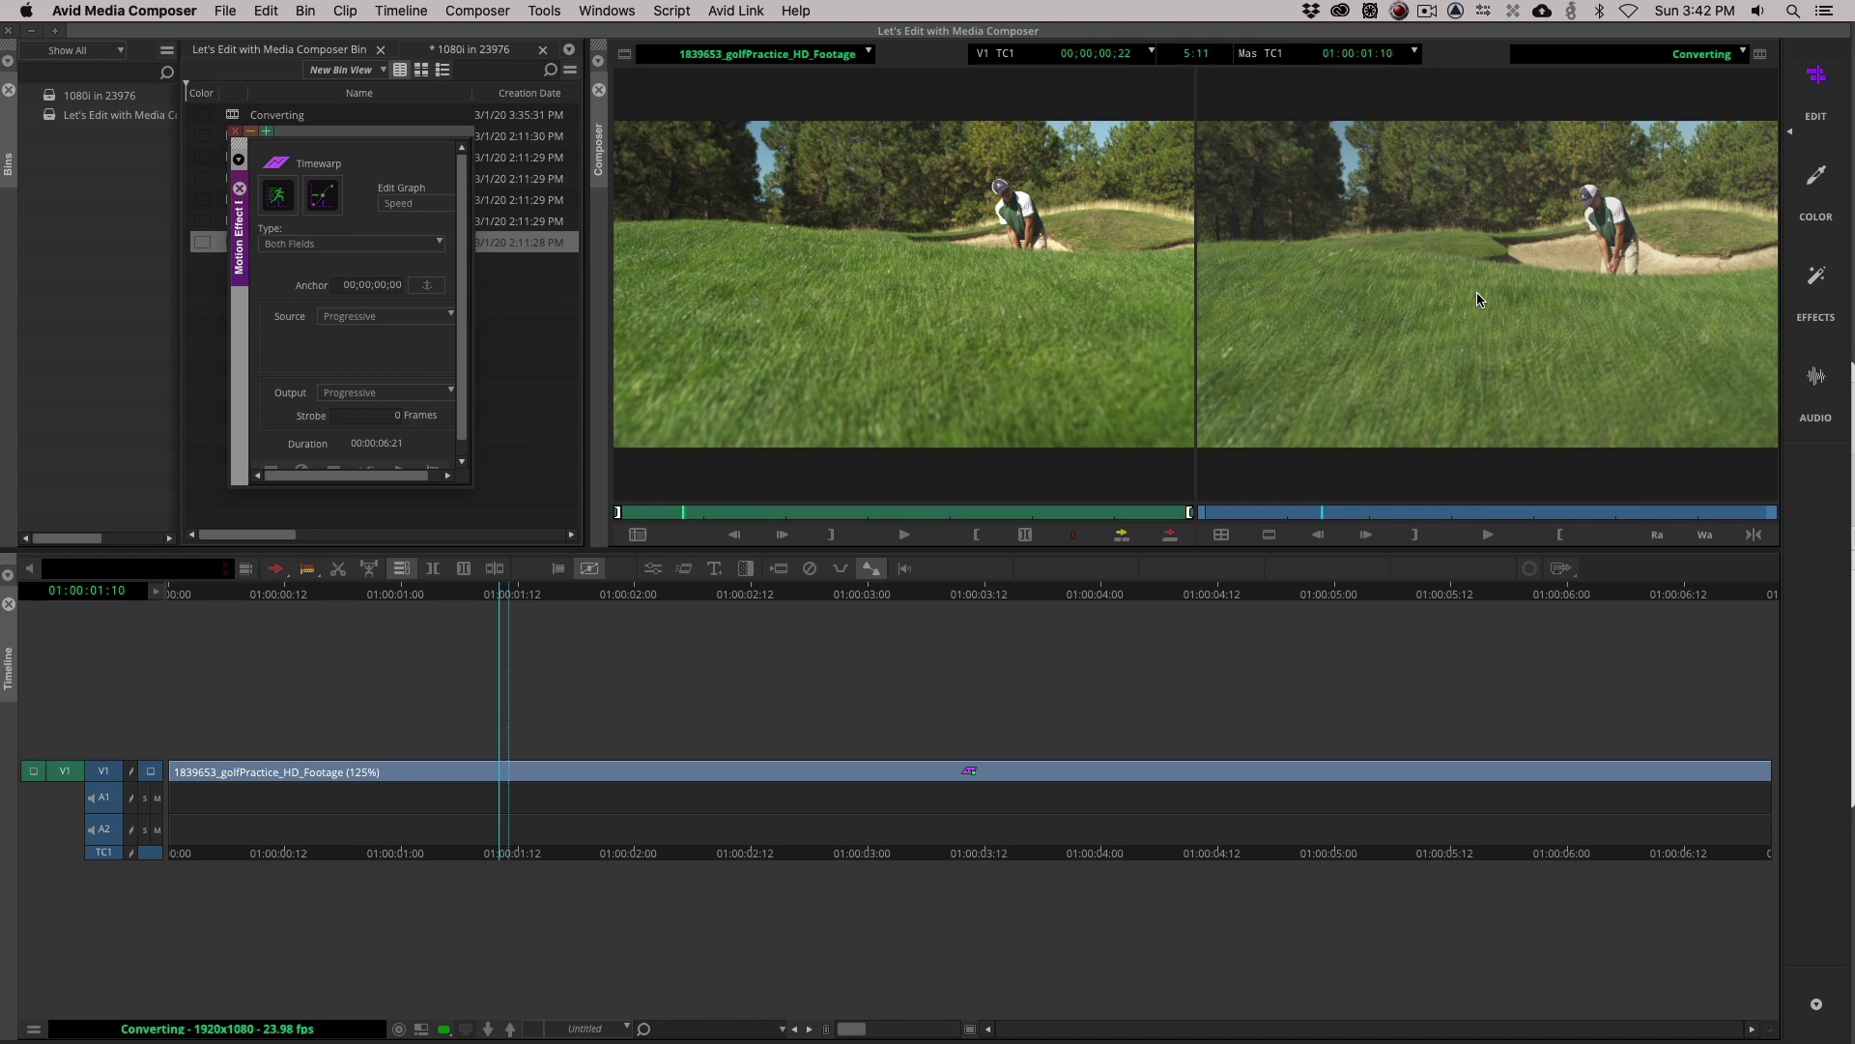
left_click(371, 317)
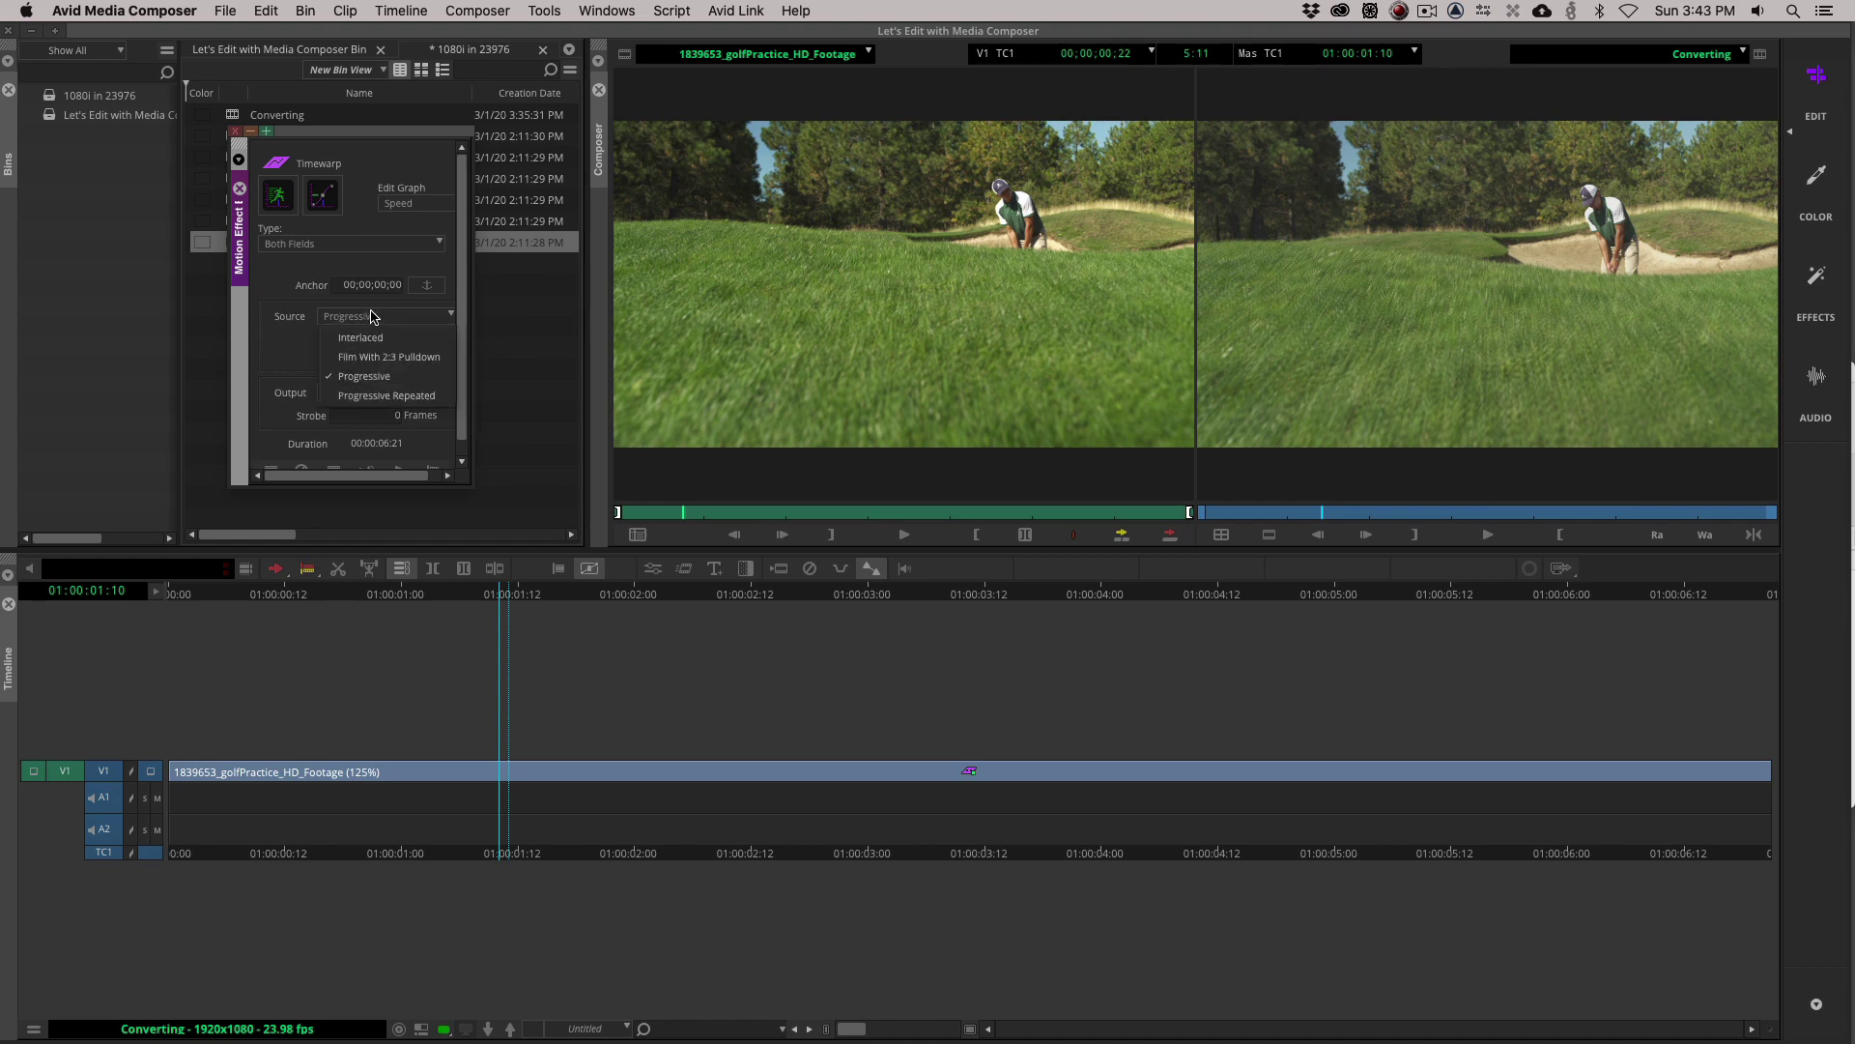
left_click(413, 358)
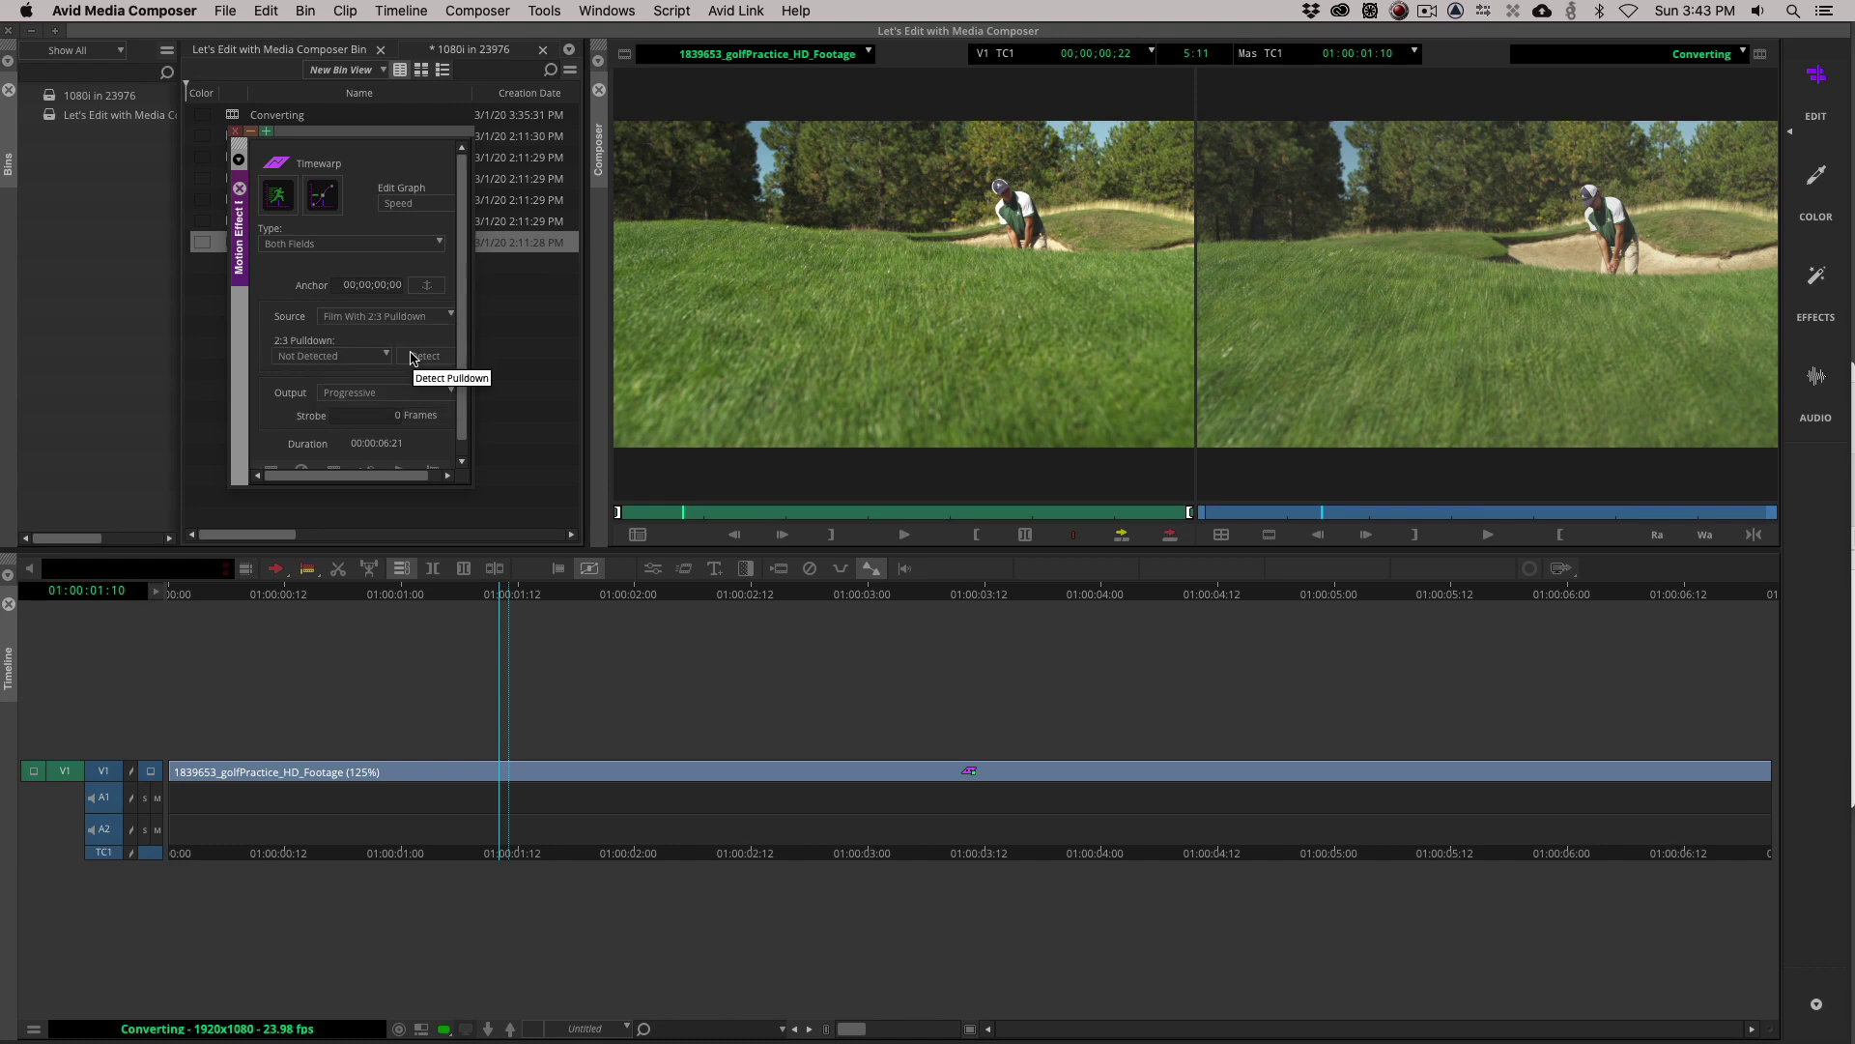
left_click(368, 355)
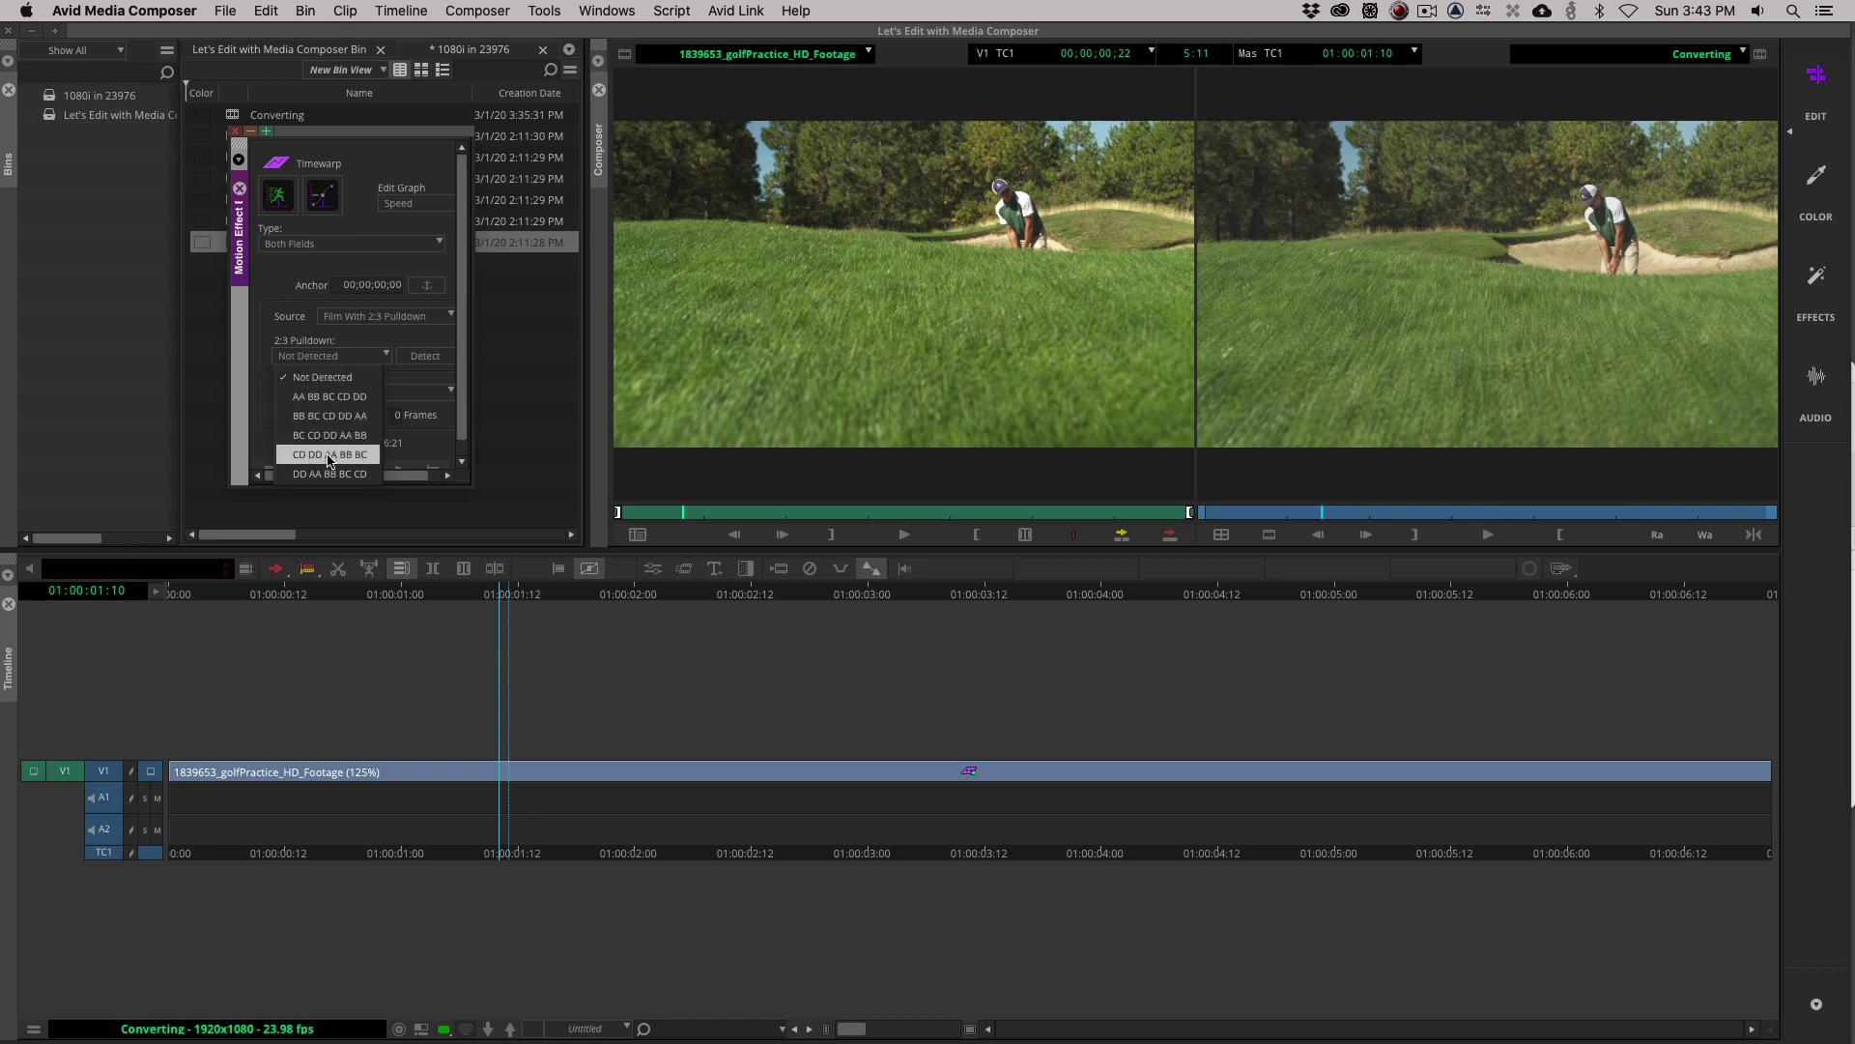
Keep the BB BC CD DD AA cadence, close the Motion Effect editor, and load the golf practice clip.
left_click(357, 337)
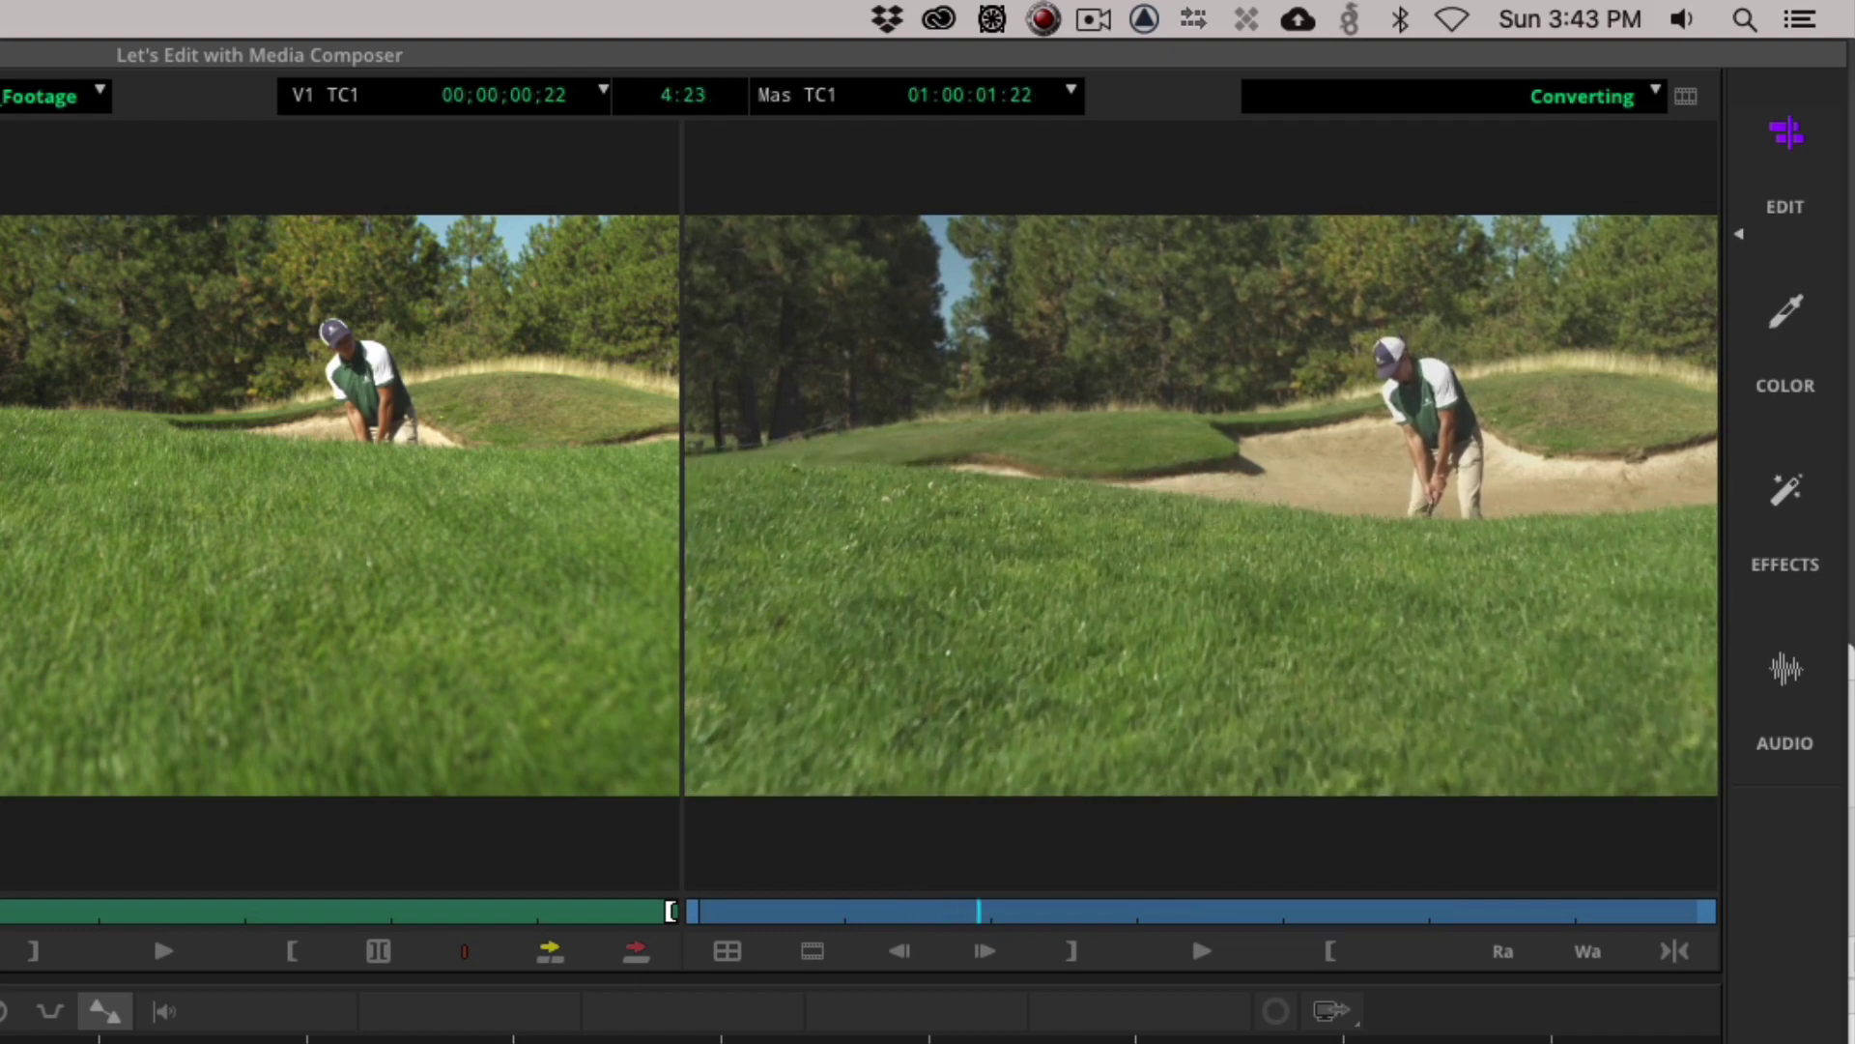
key("Home")
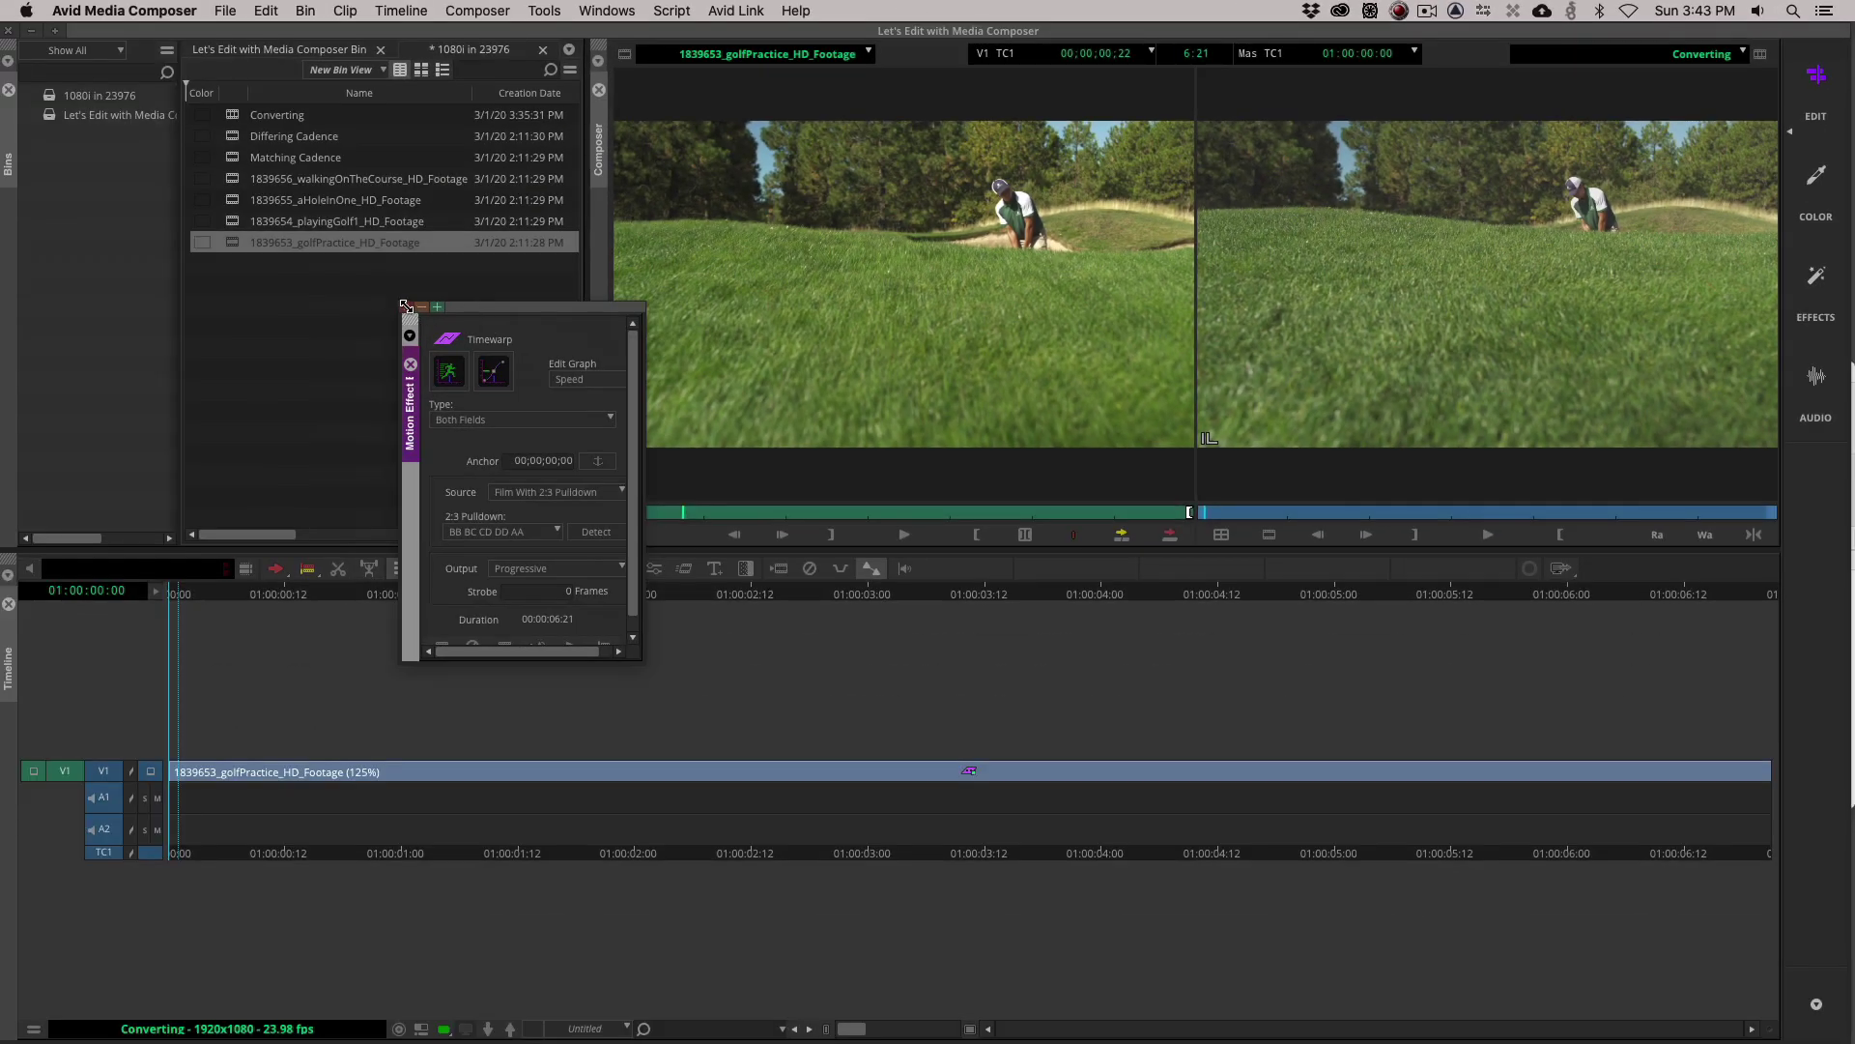
left_click(422, 316)
double_click(224, 246)
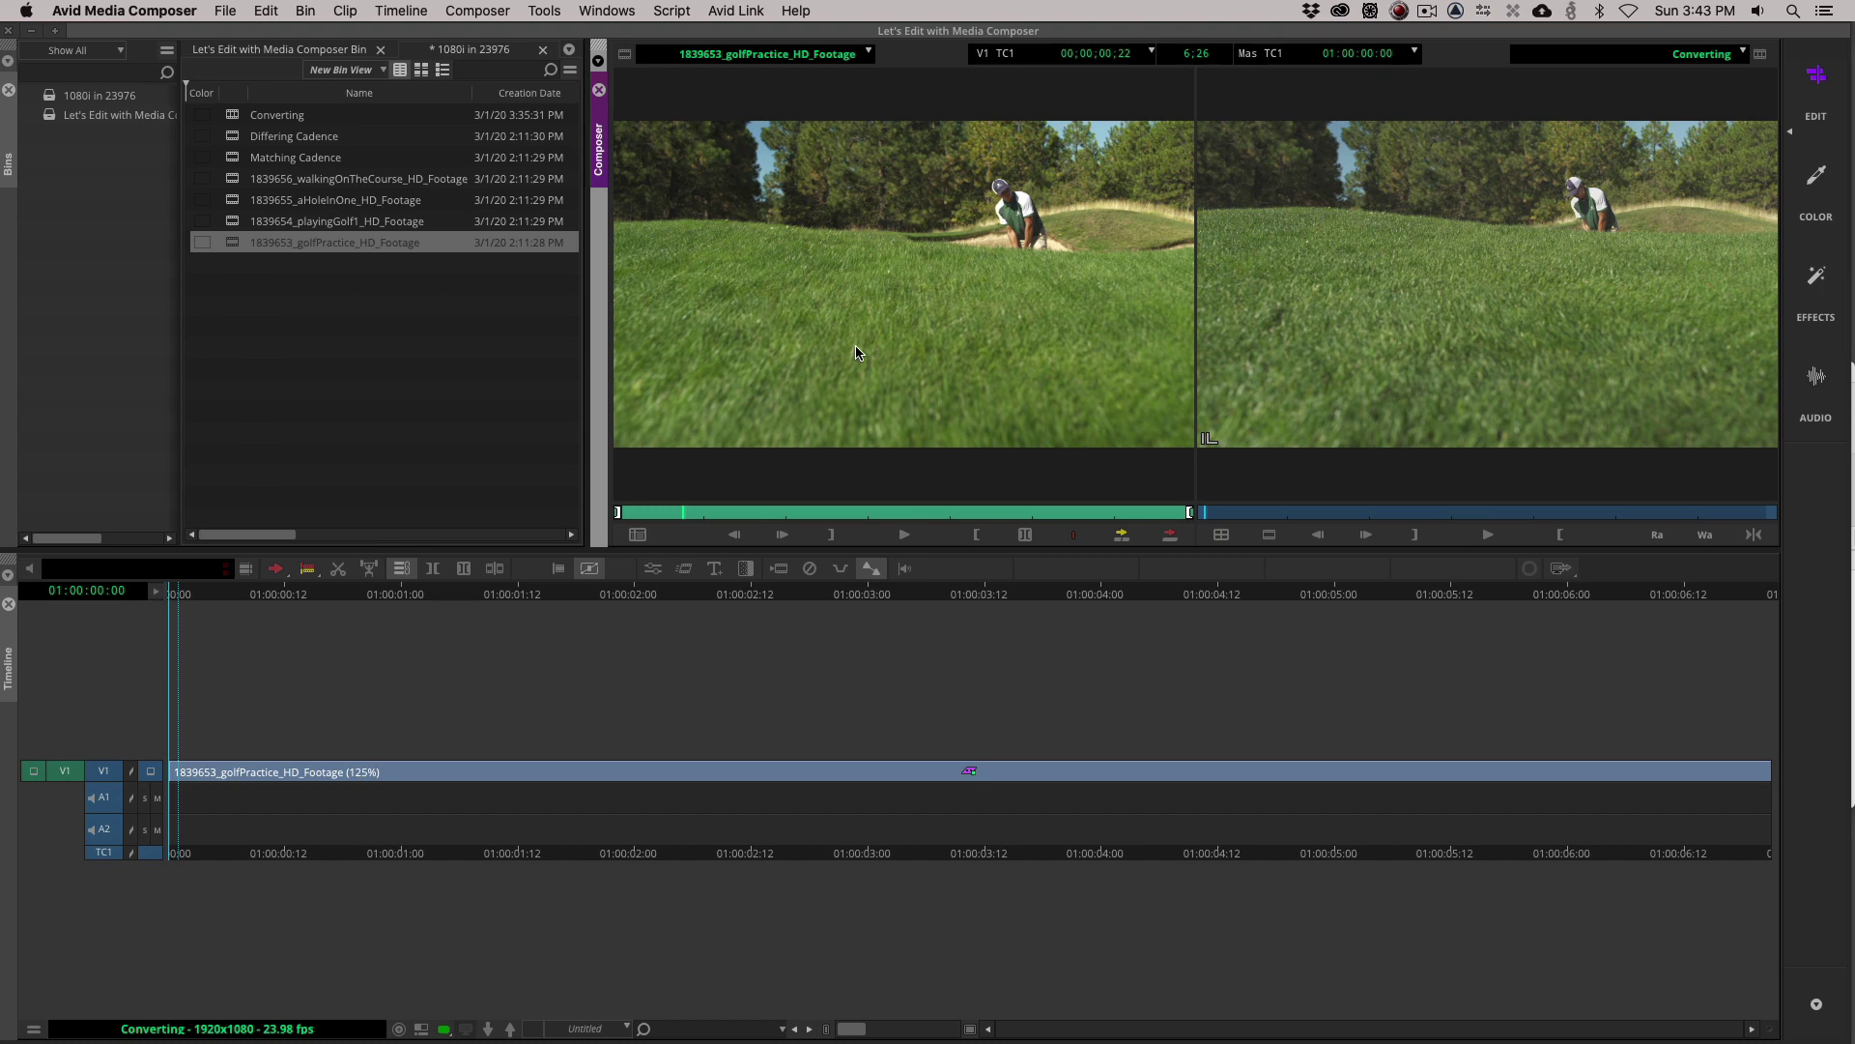
Add a V2 track, patch the source video to V2, and overwrite the original golfPractice clip onto it.
key("super+y")
left_click(103, 840)
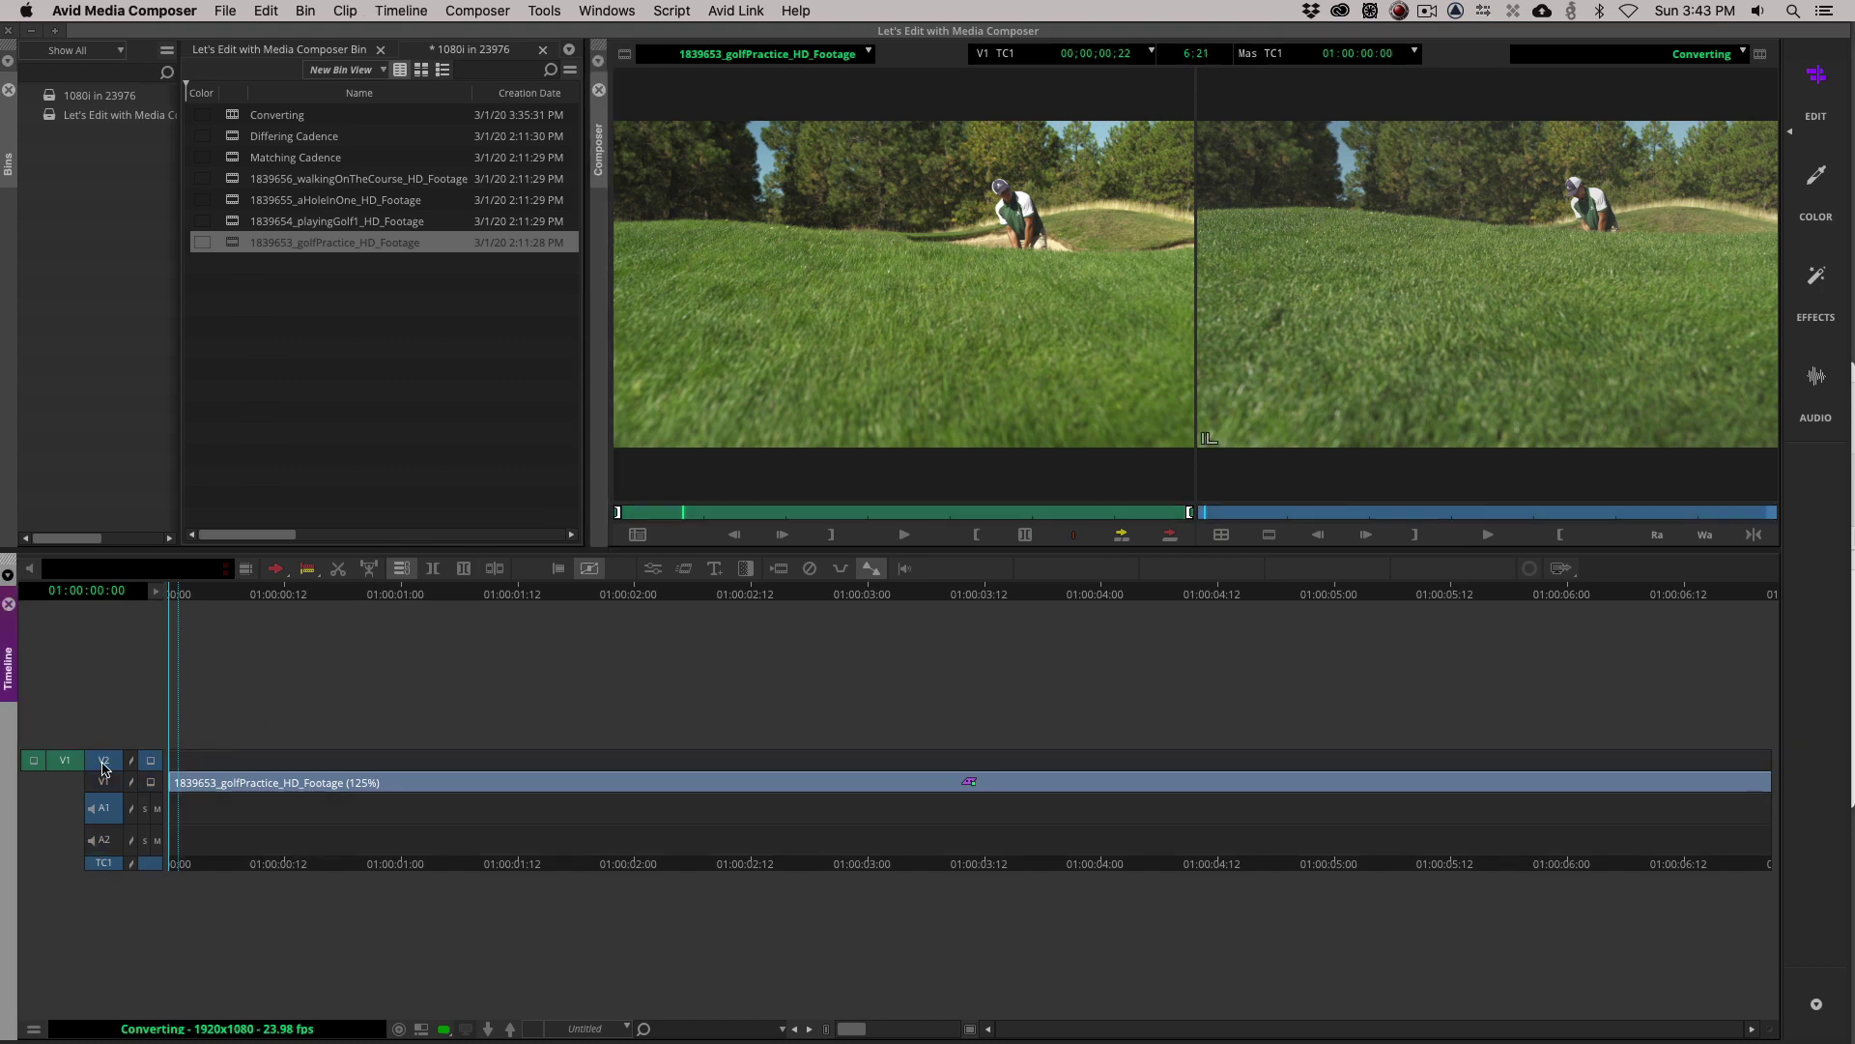
left_click(103, 807)
left_click_drag(64, 780, 103, 760)
key("b")
left_click(616, 692)
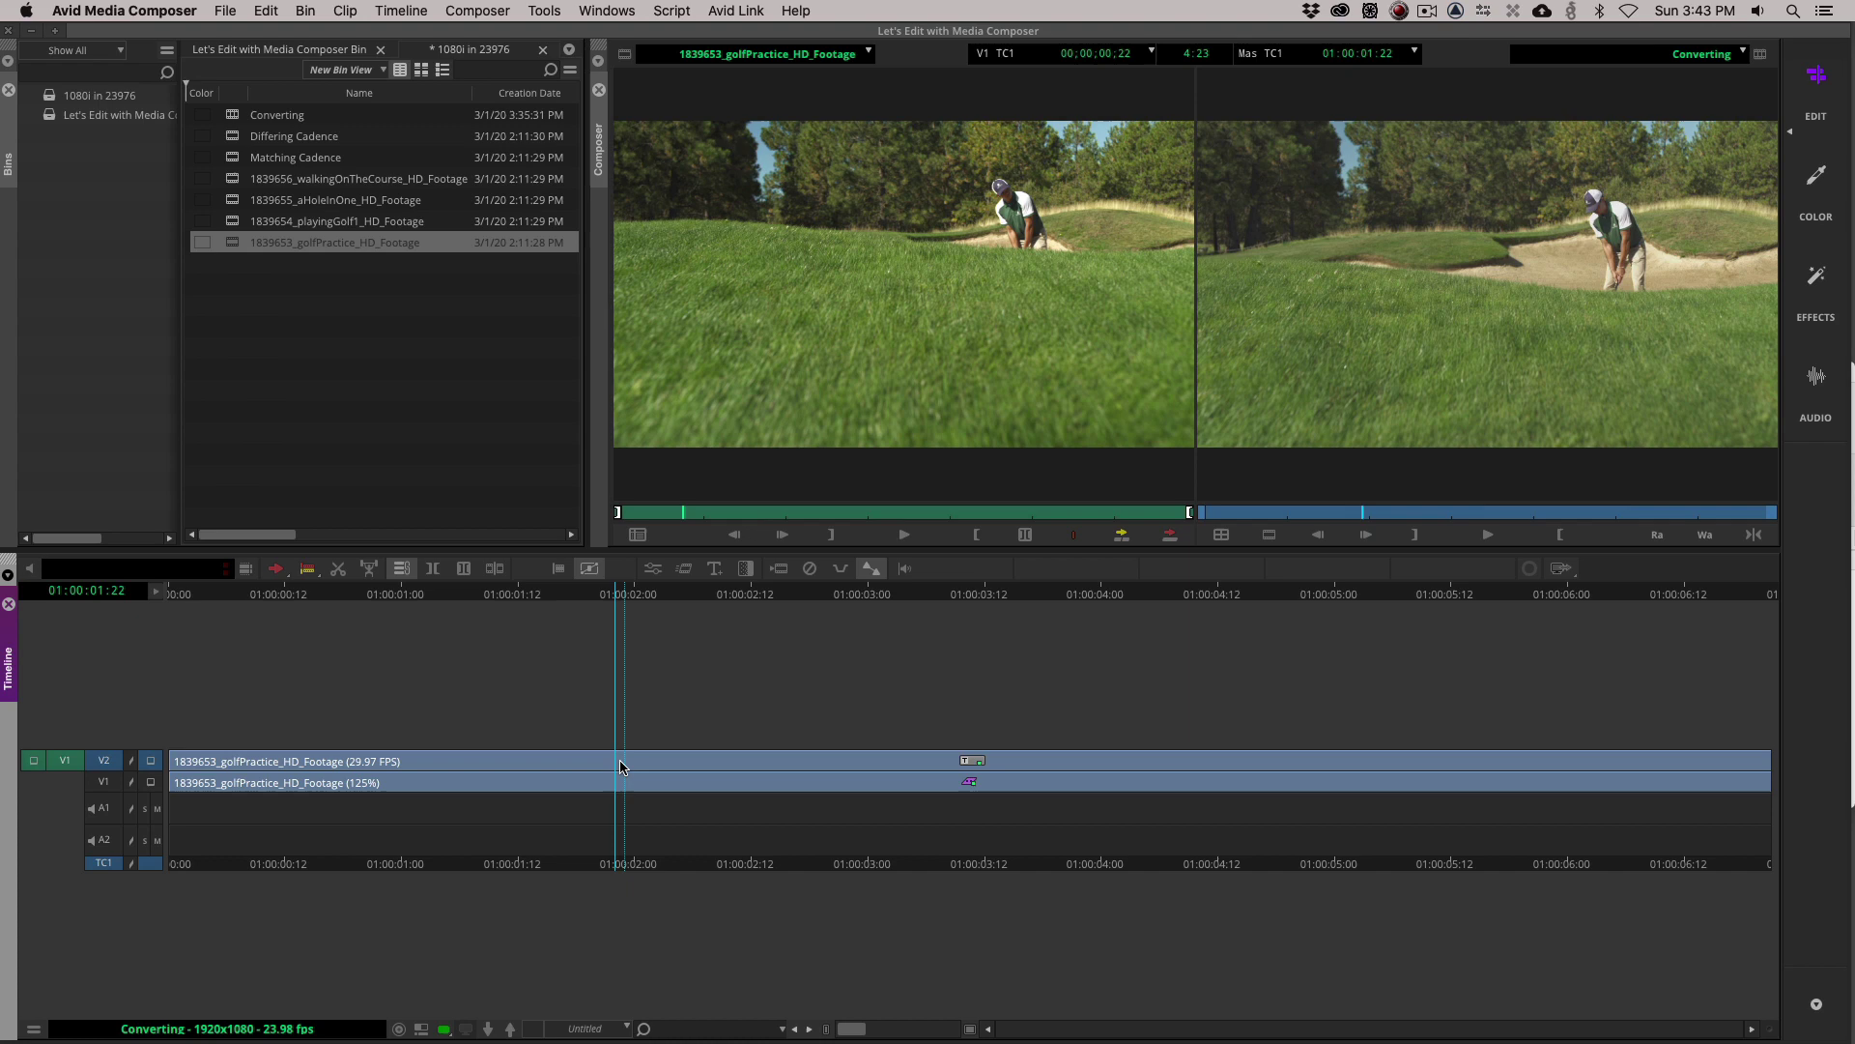
Search the Effect Palette for '3D W' and apply 3D Warp to the V2 clip.
key("super+8")
left_click(109, 239)
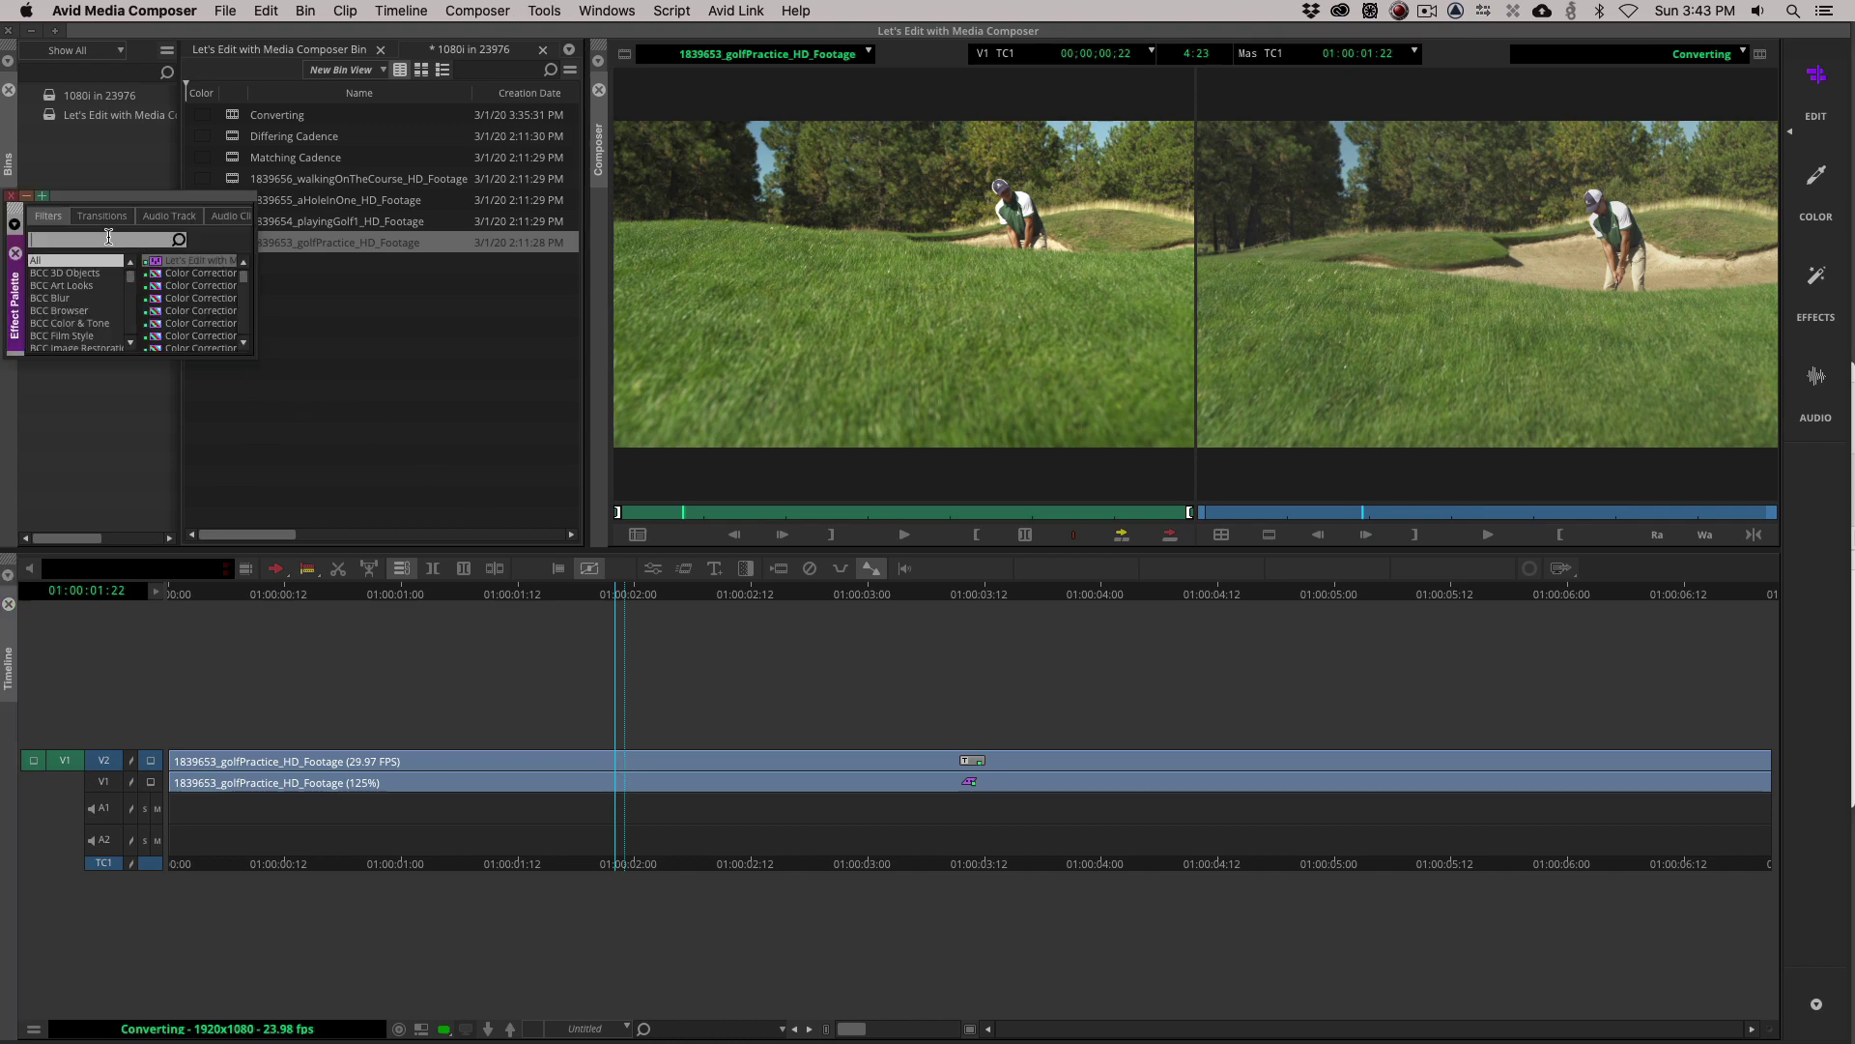
type("3D W")
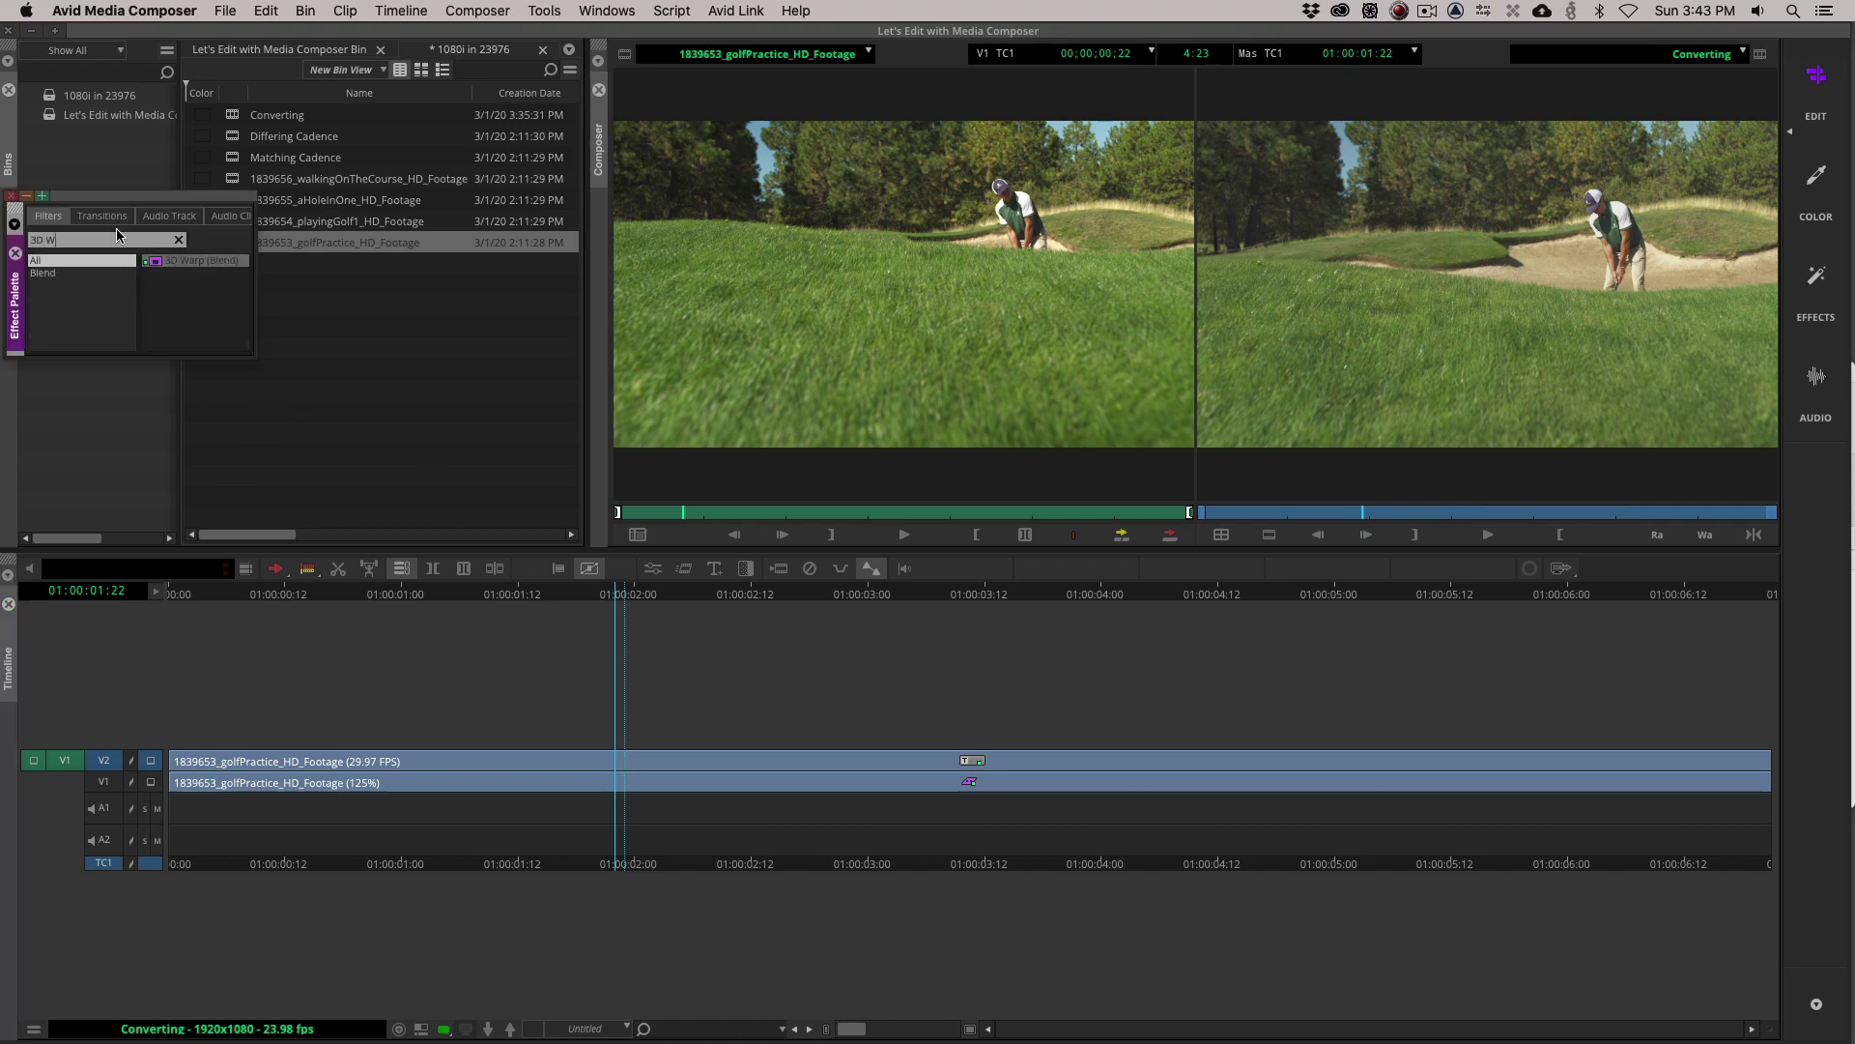
left_click_drag(183, 269, 832, 763)
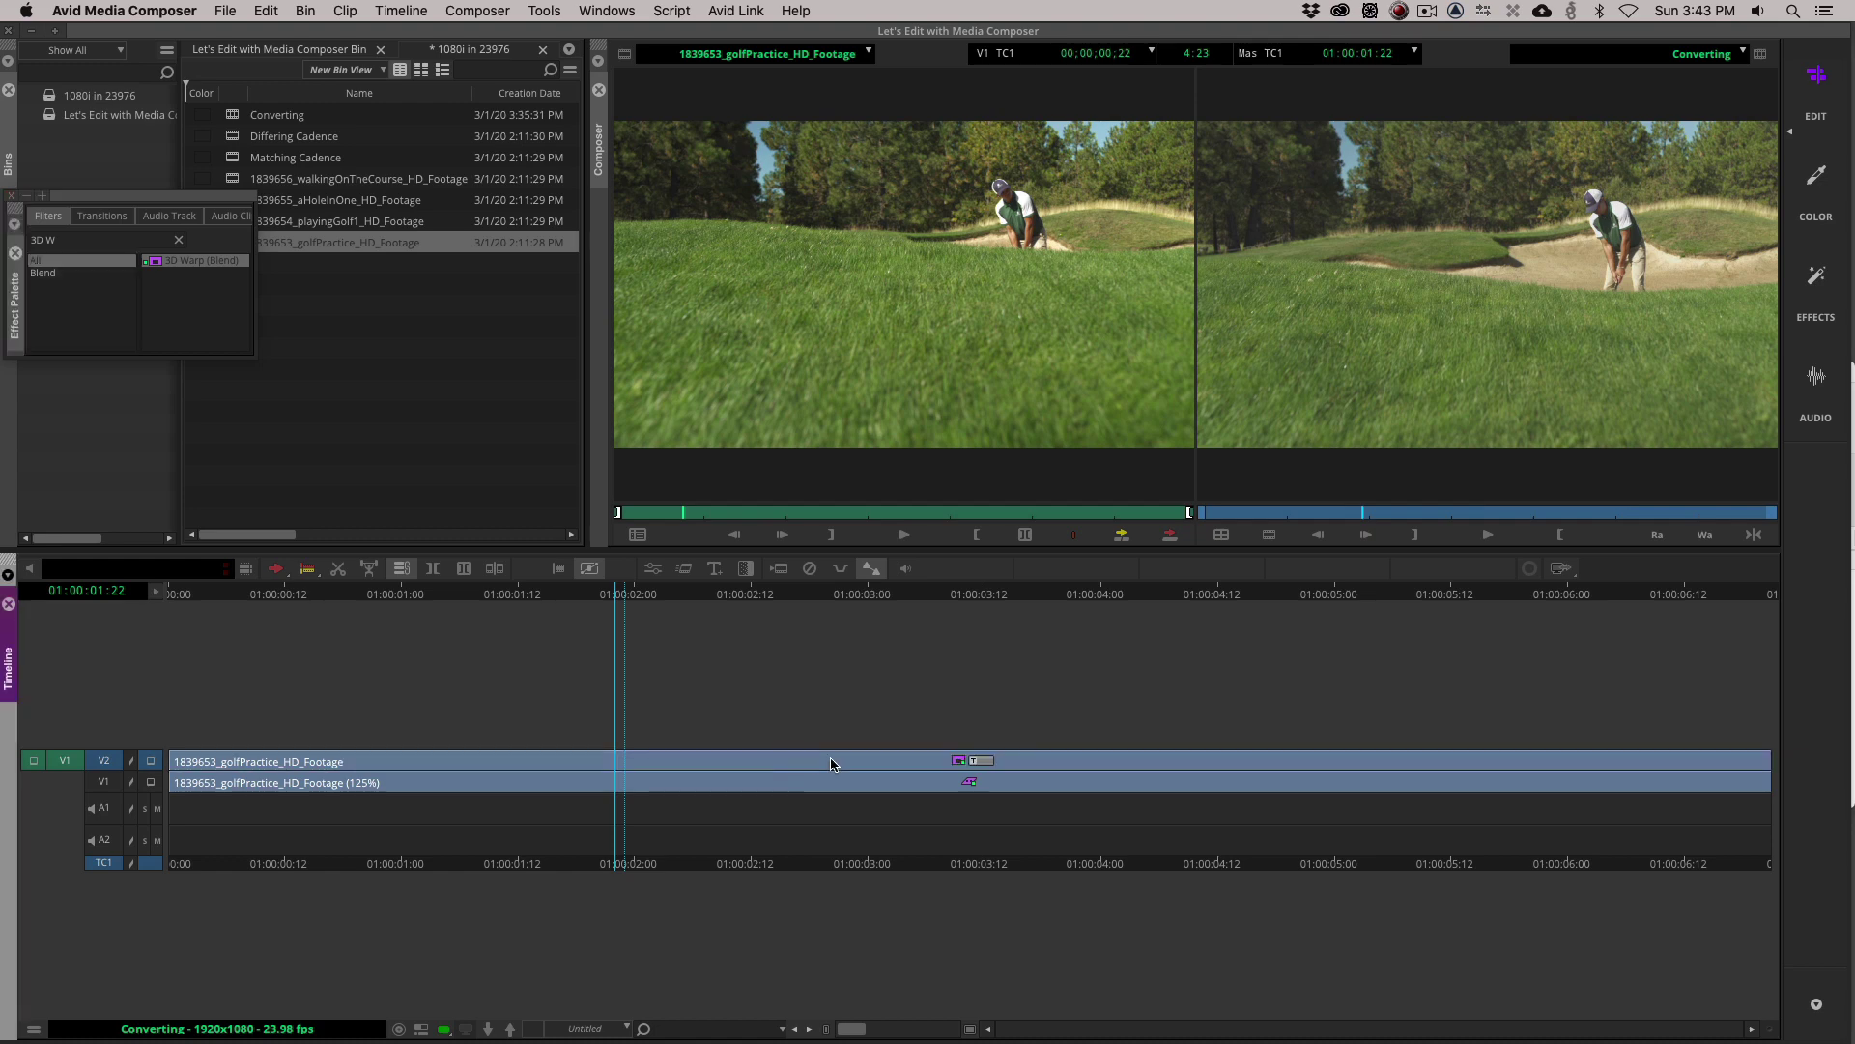
Enable the 3D Warp crop parameters in the Effect Editor, then close the editor.
left_click(1269, 535)
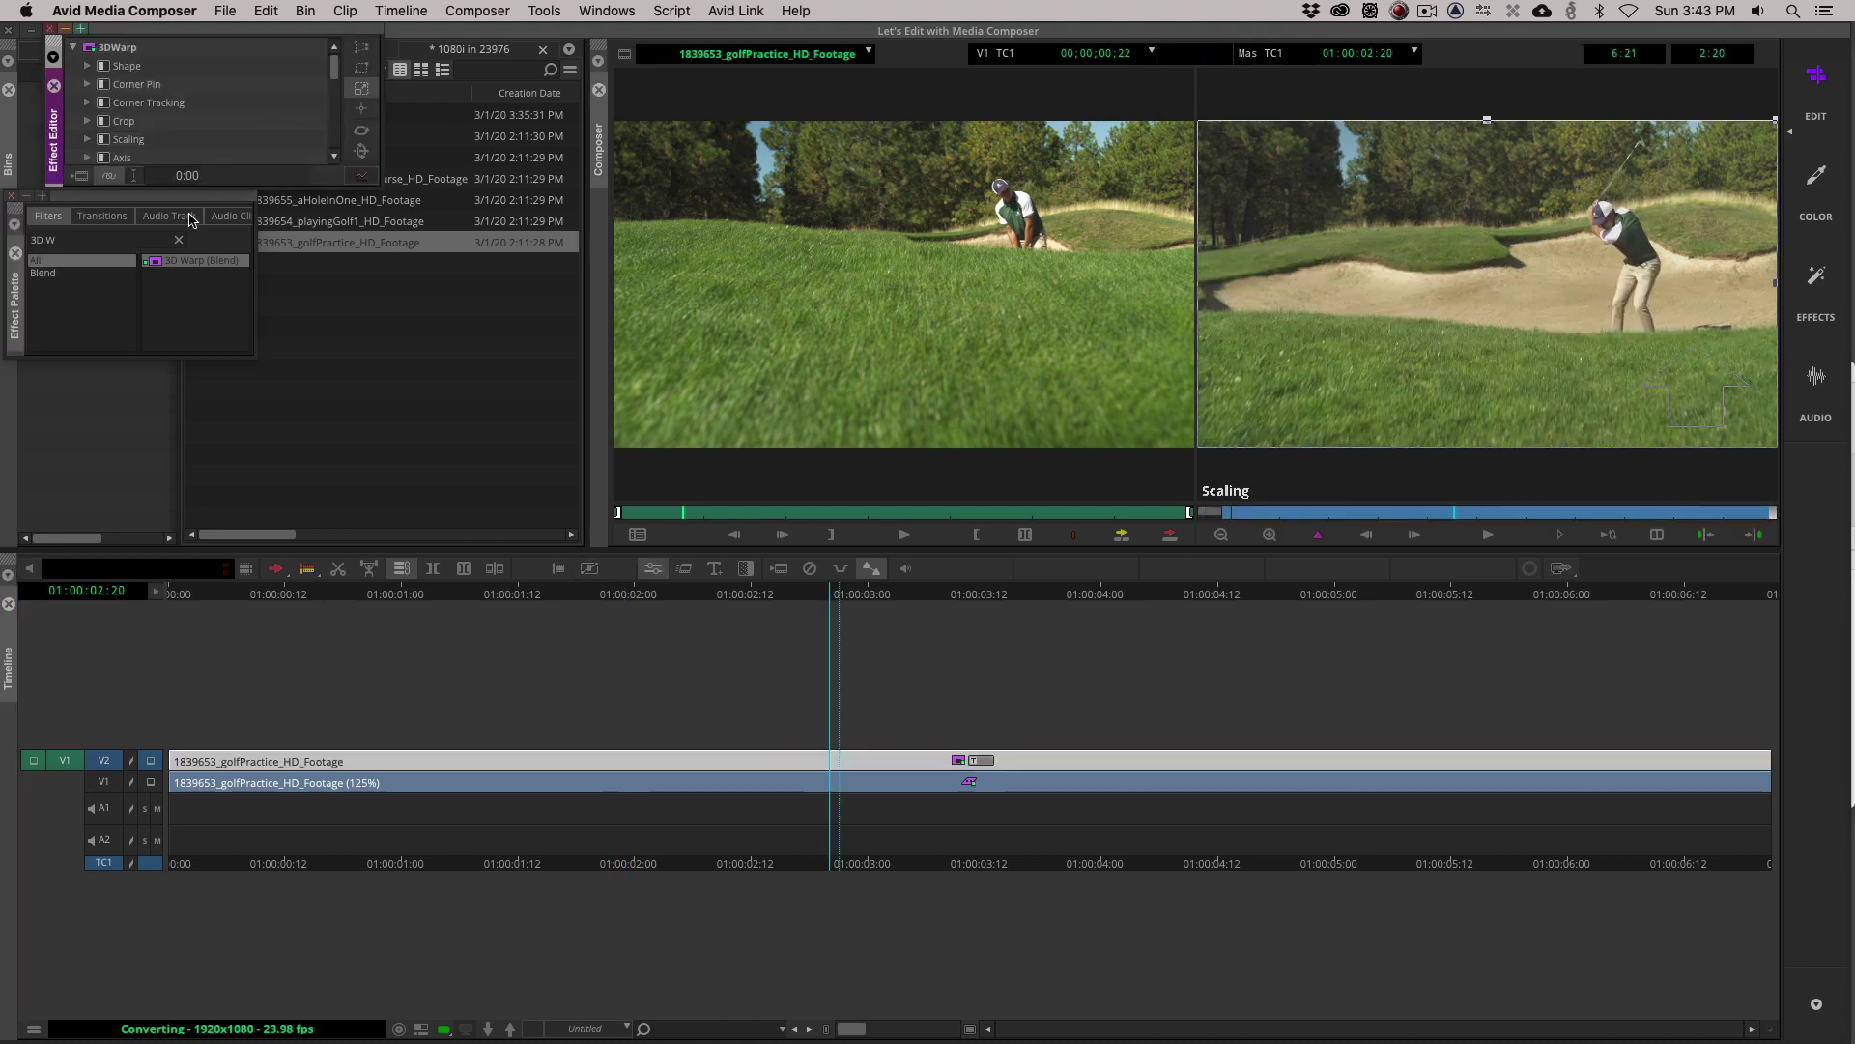
left_click(88, 121)
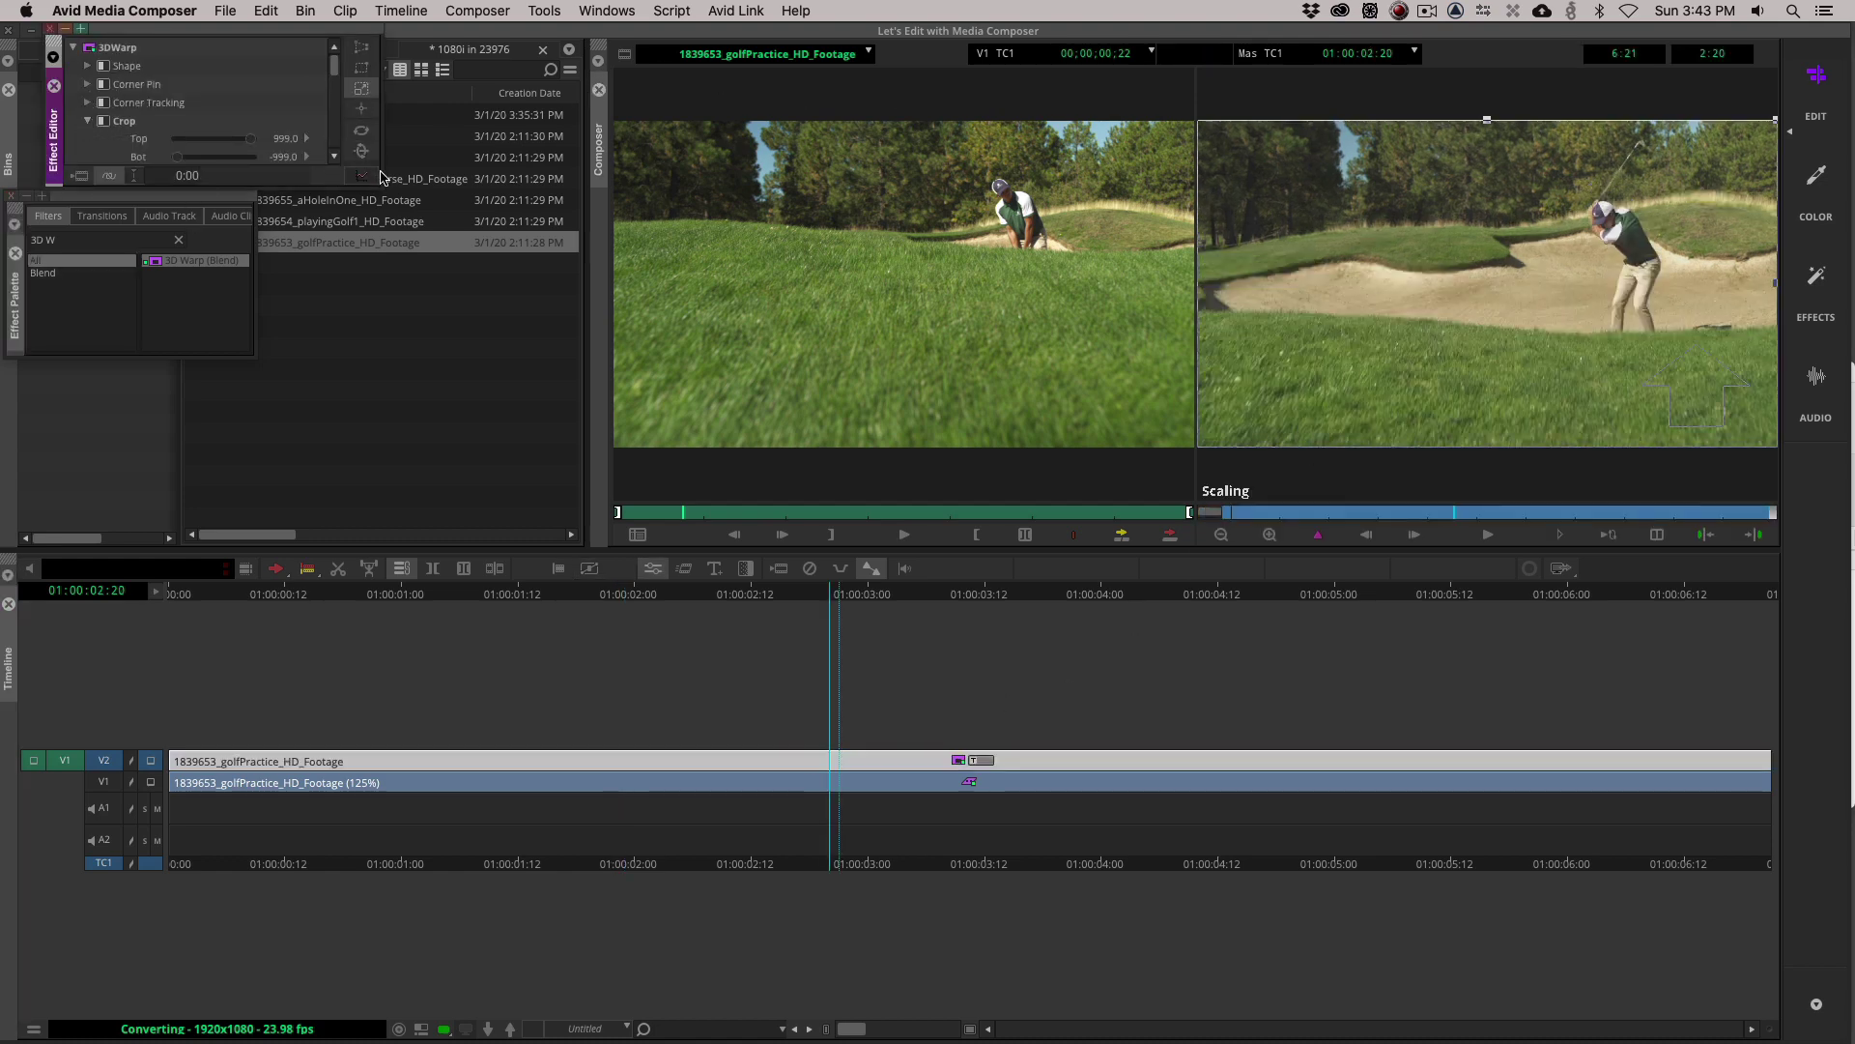
left_click_drag(383, 186, 592, 501)
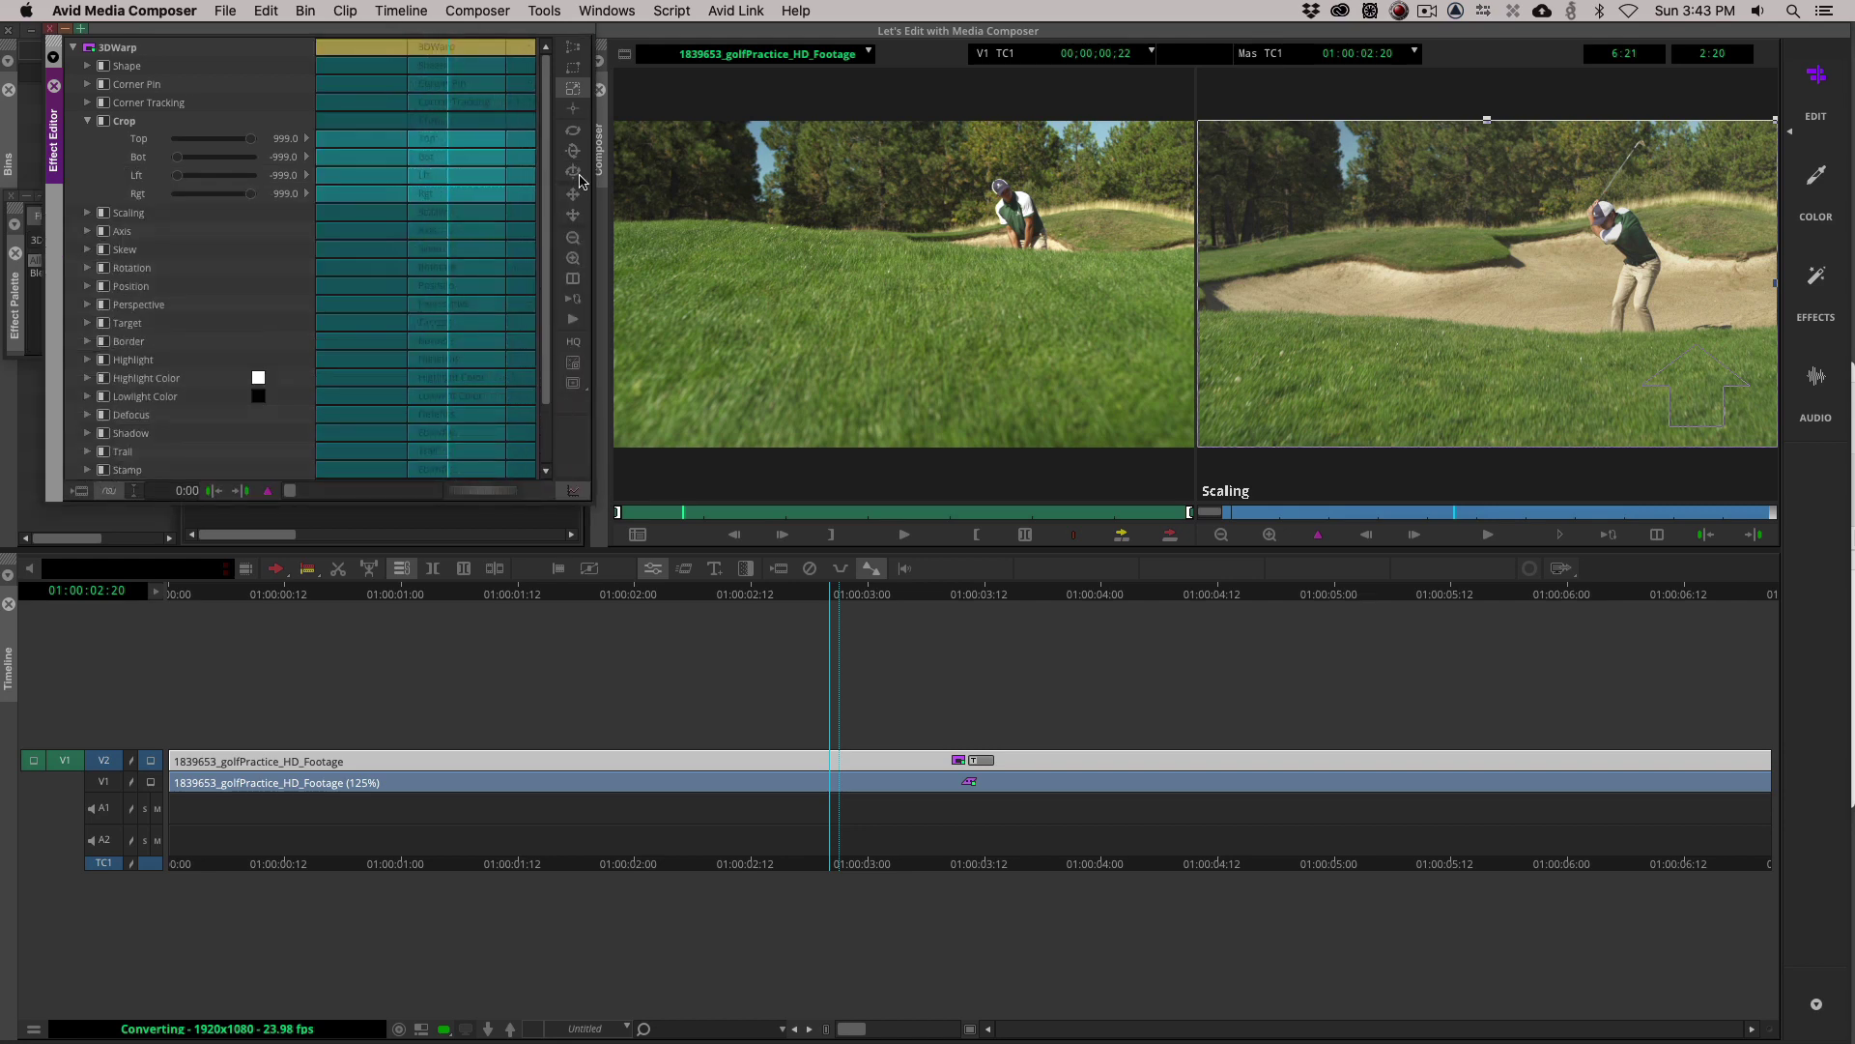
left_click(576, 73)
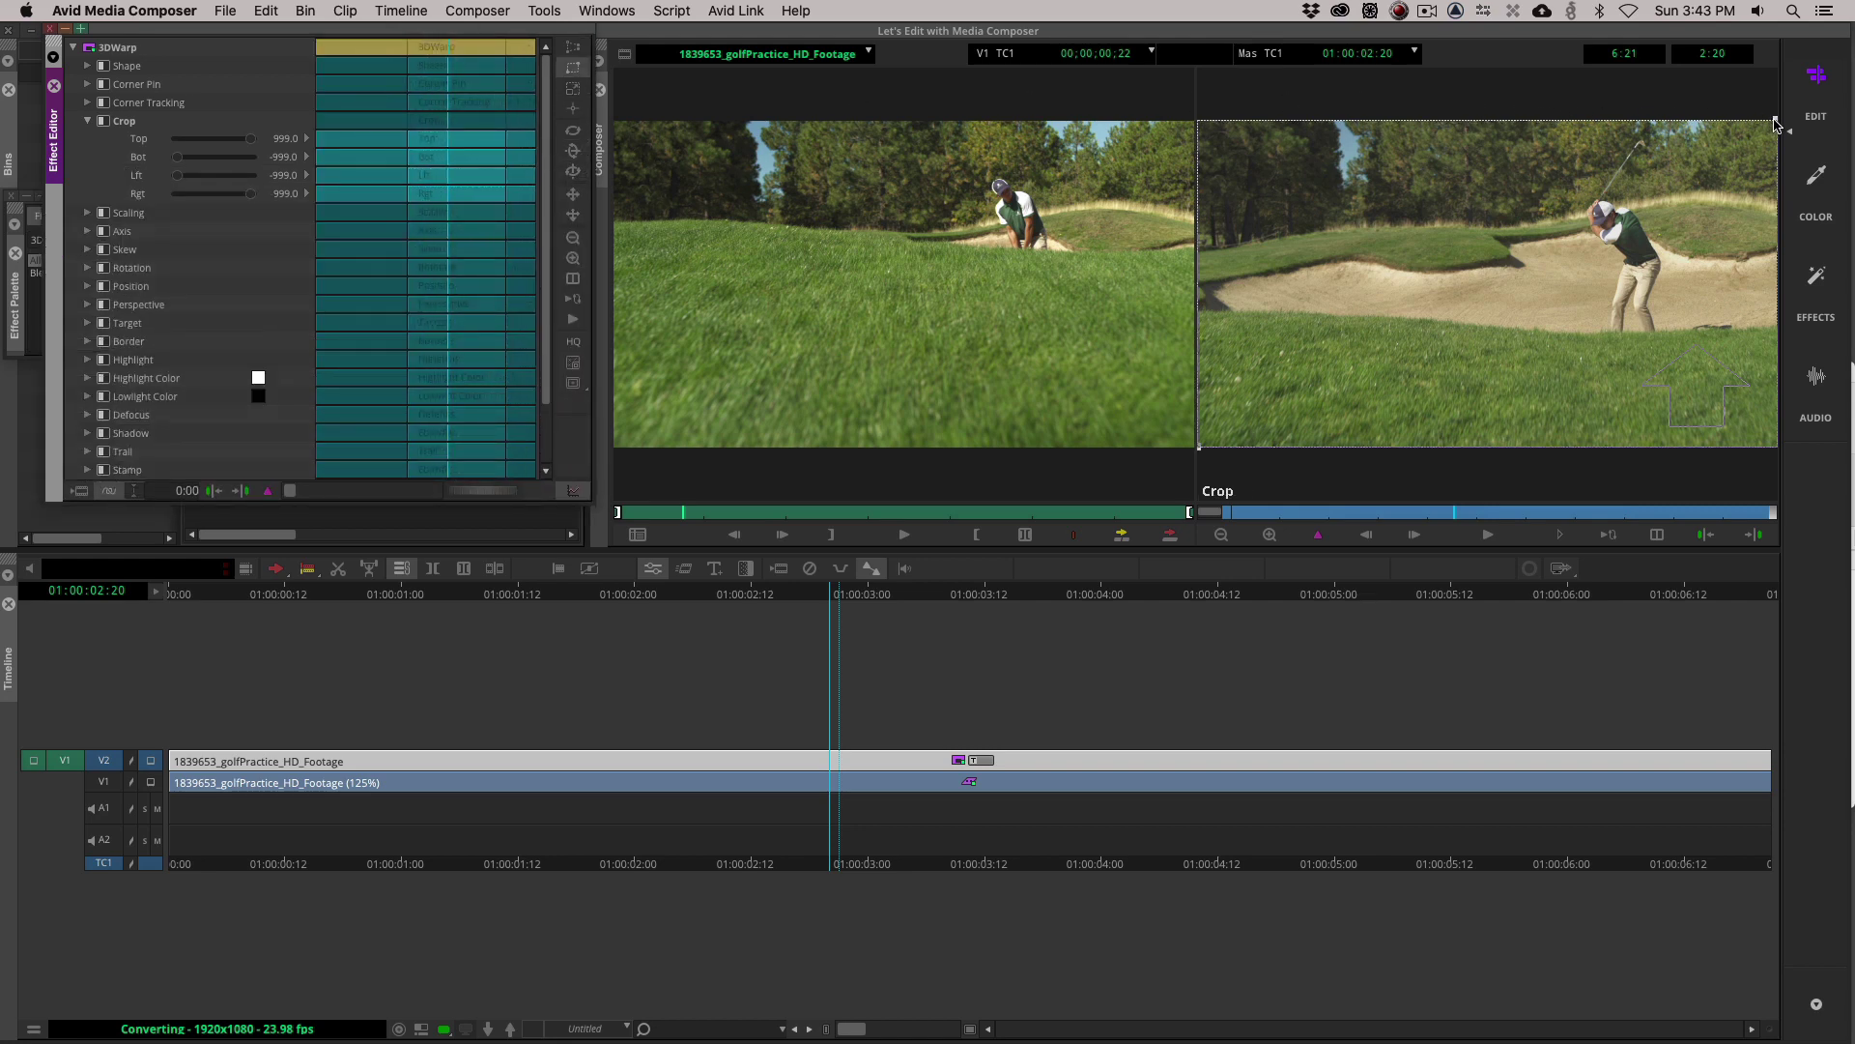
left_click(1411, 287)
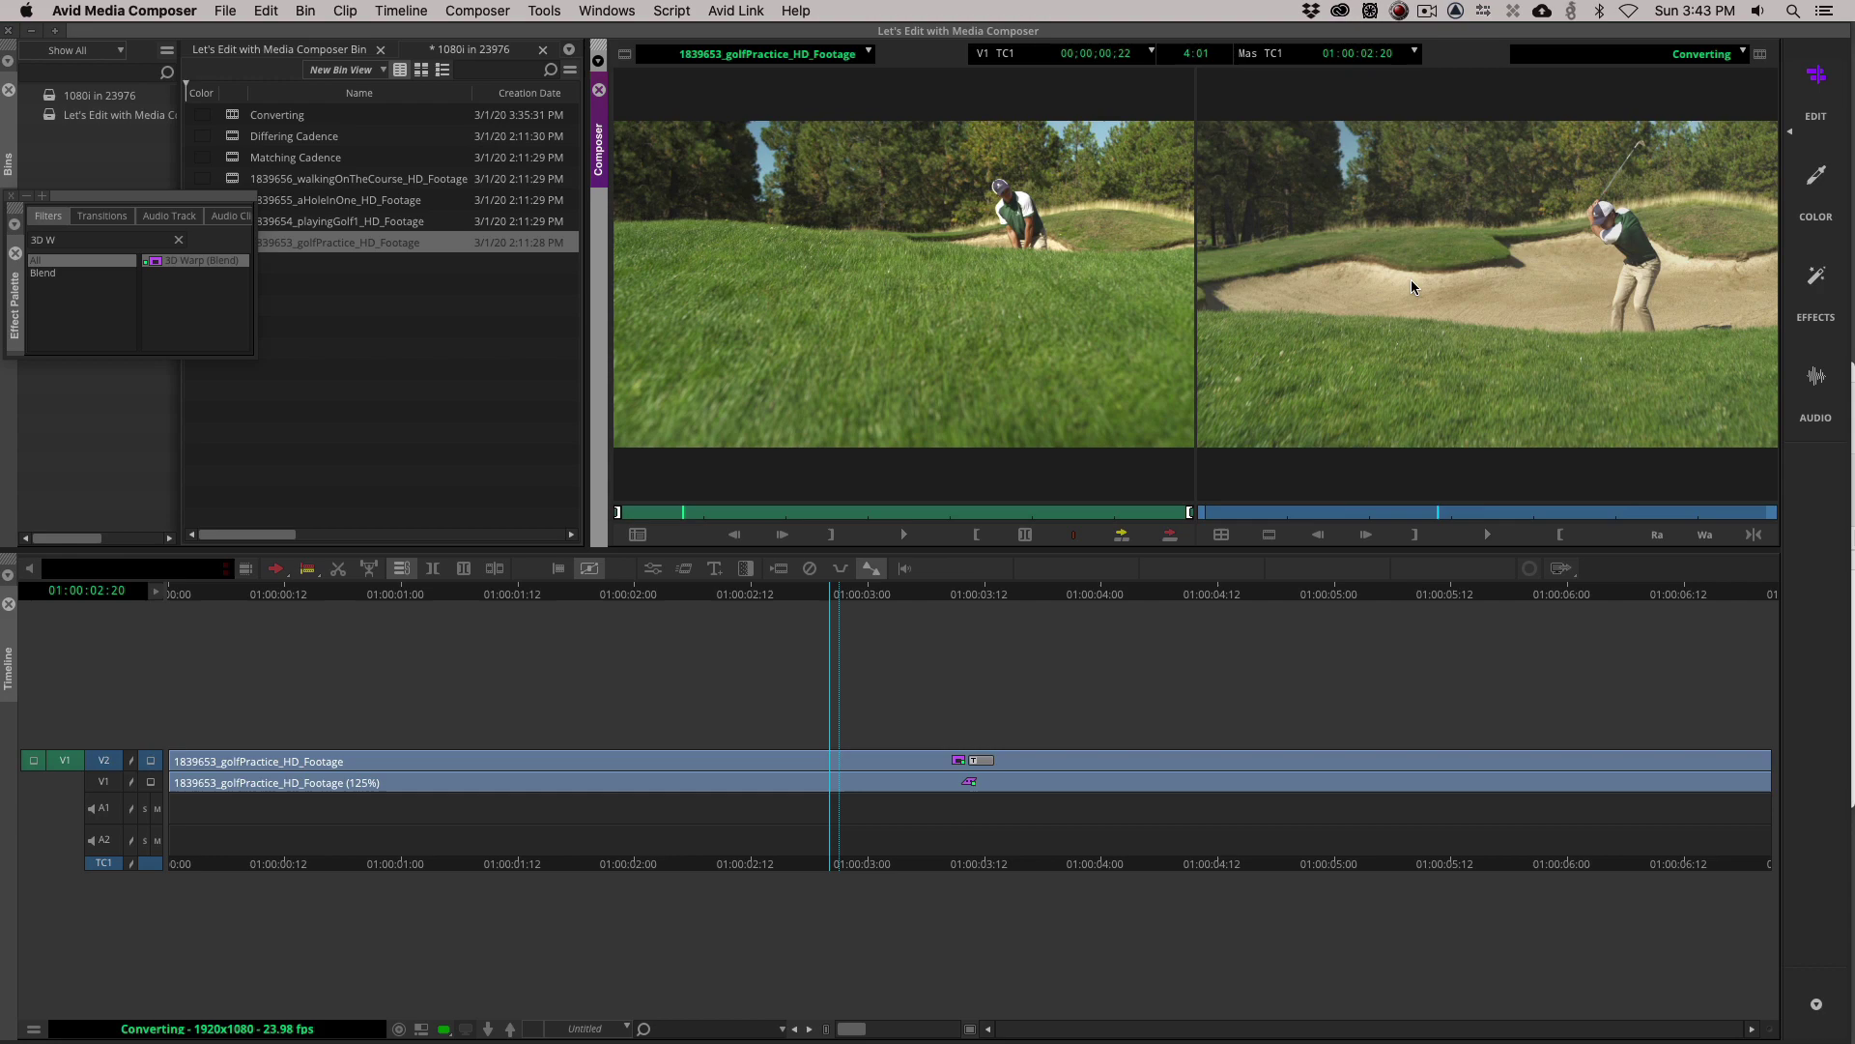
left_click(287, 778)
Play the sequence forward and in reverse to compare versions, then select playingGolf1 in the bin.
key("space")
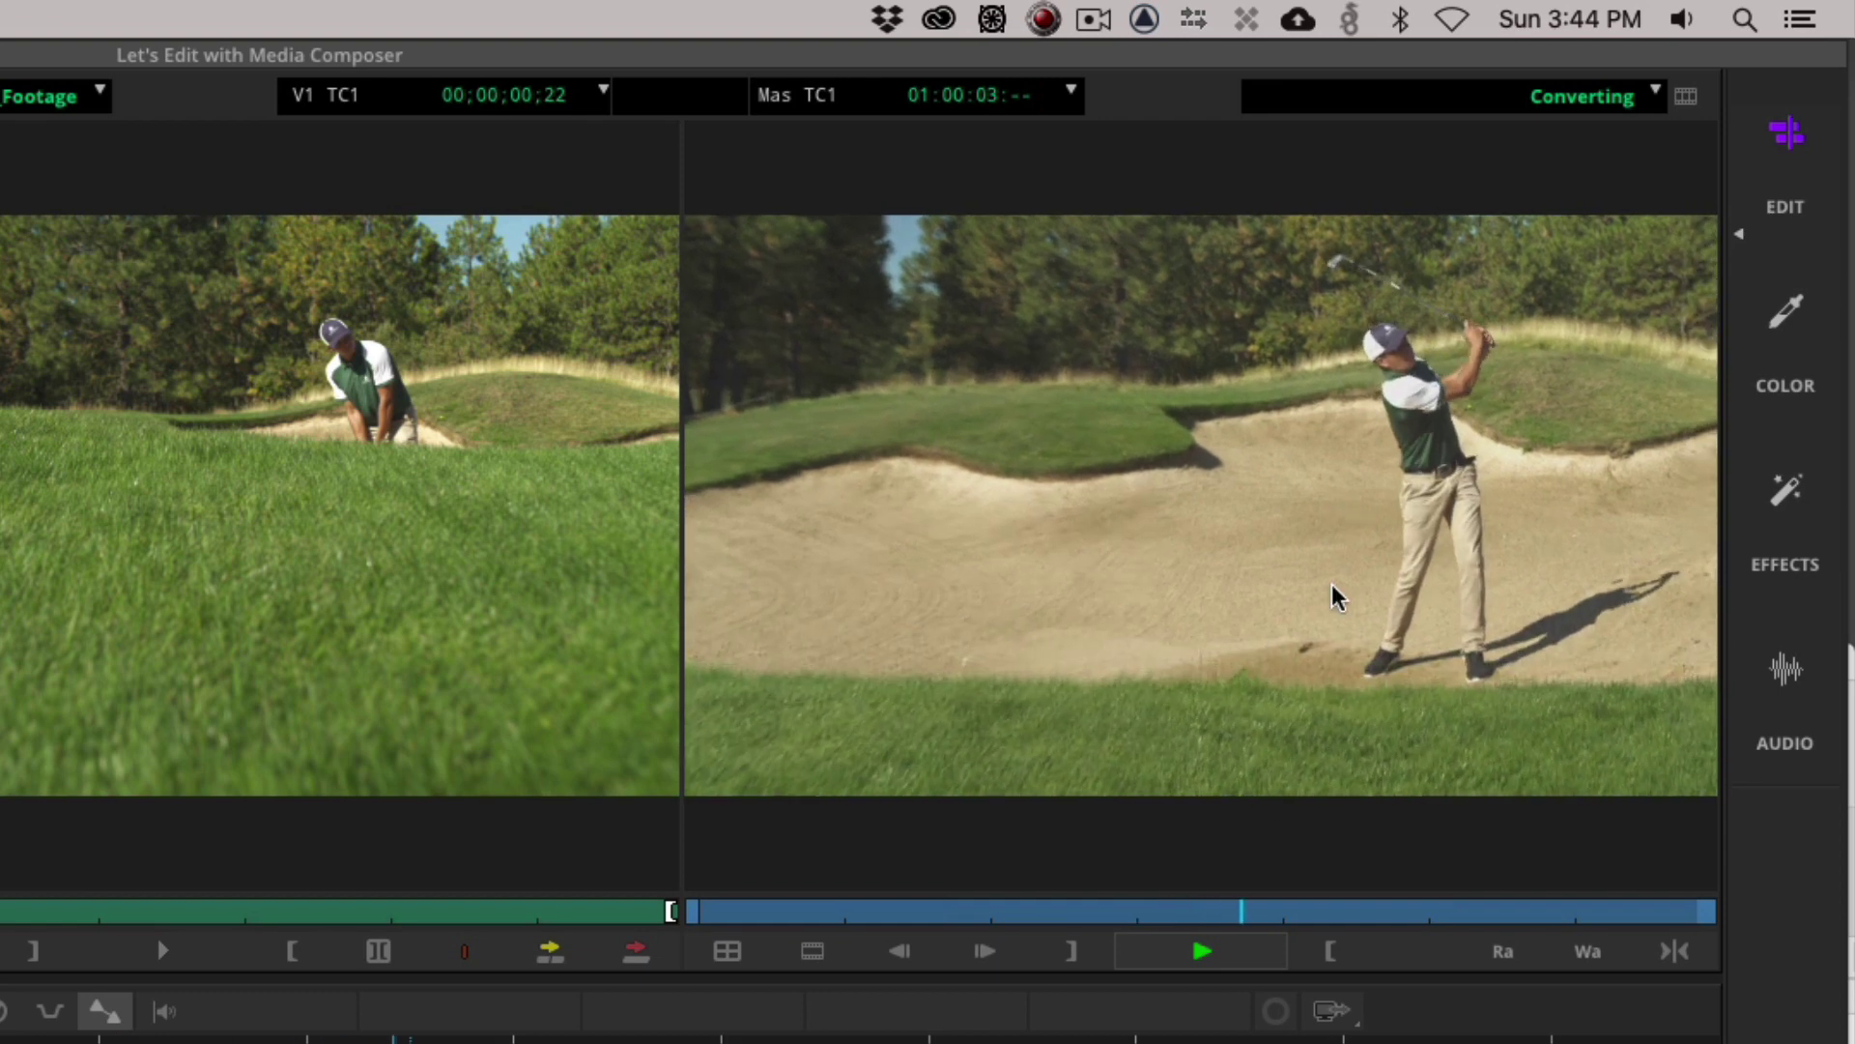
left_click(983, 947)
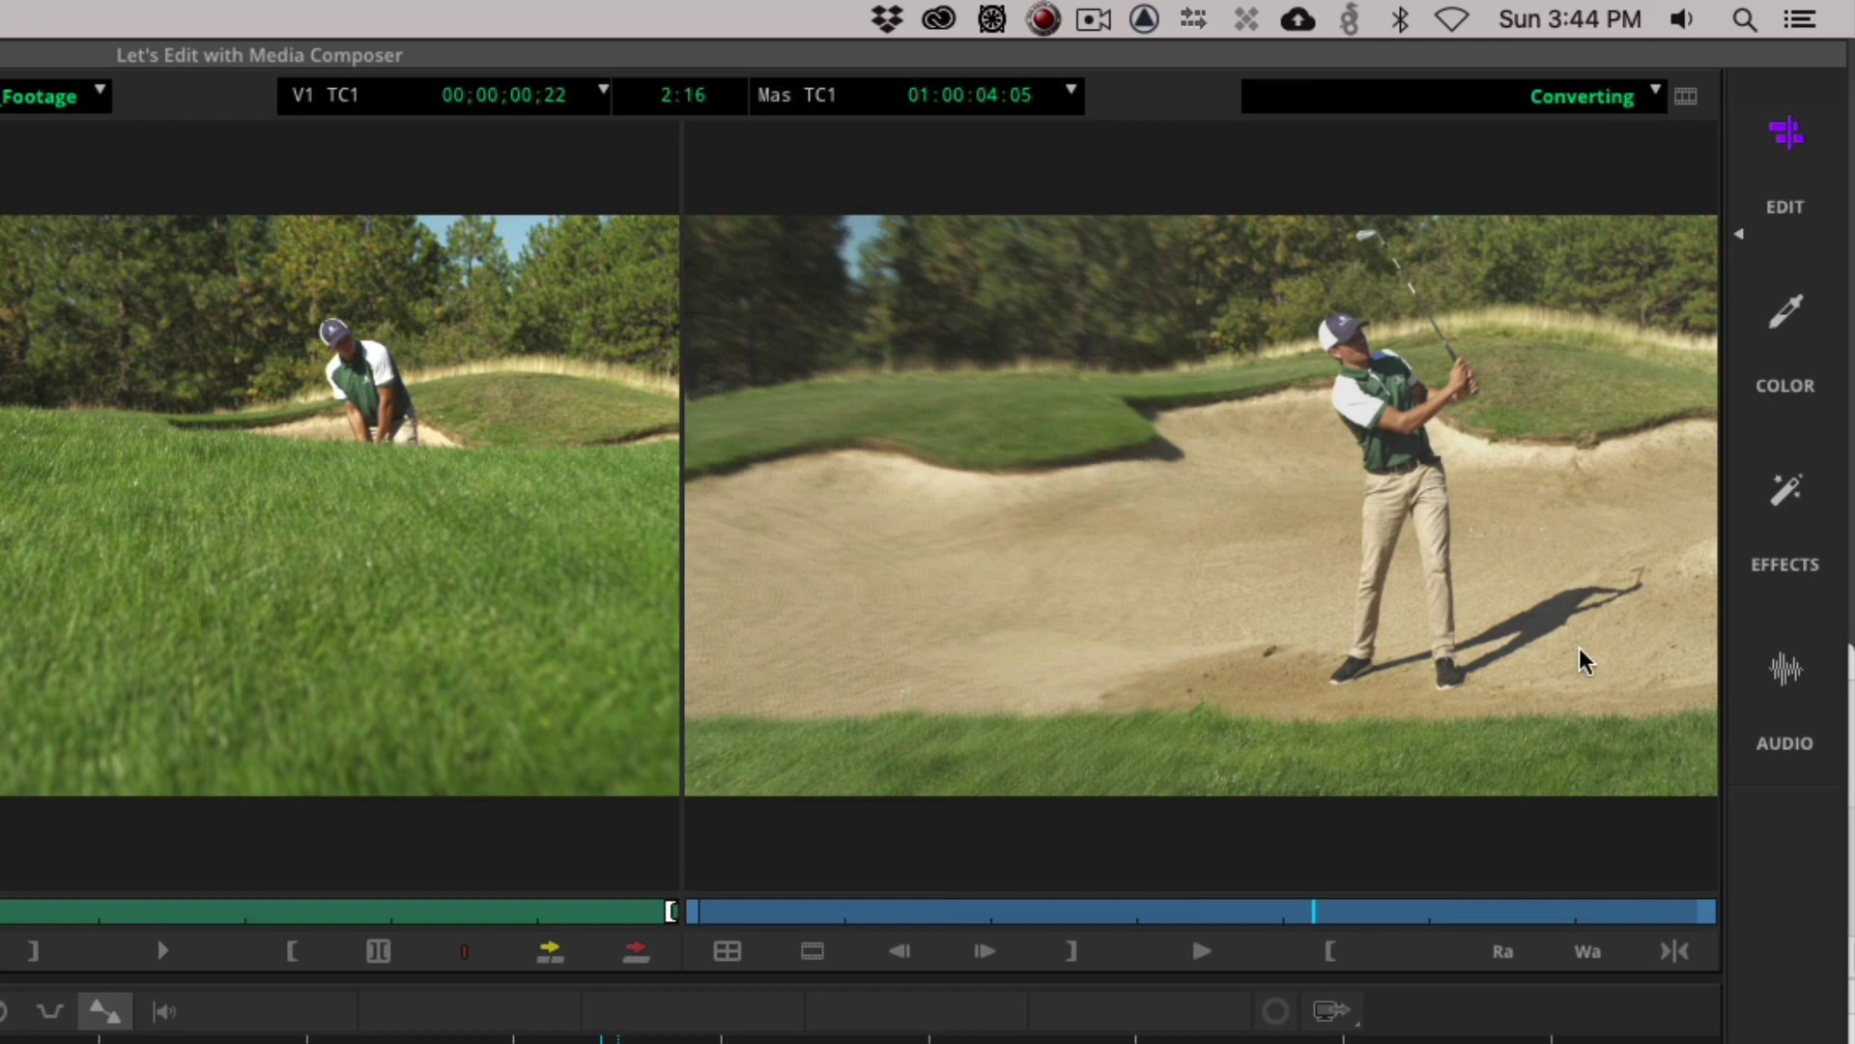
key("j")
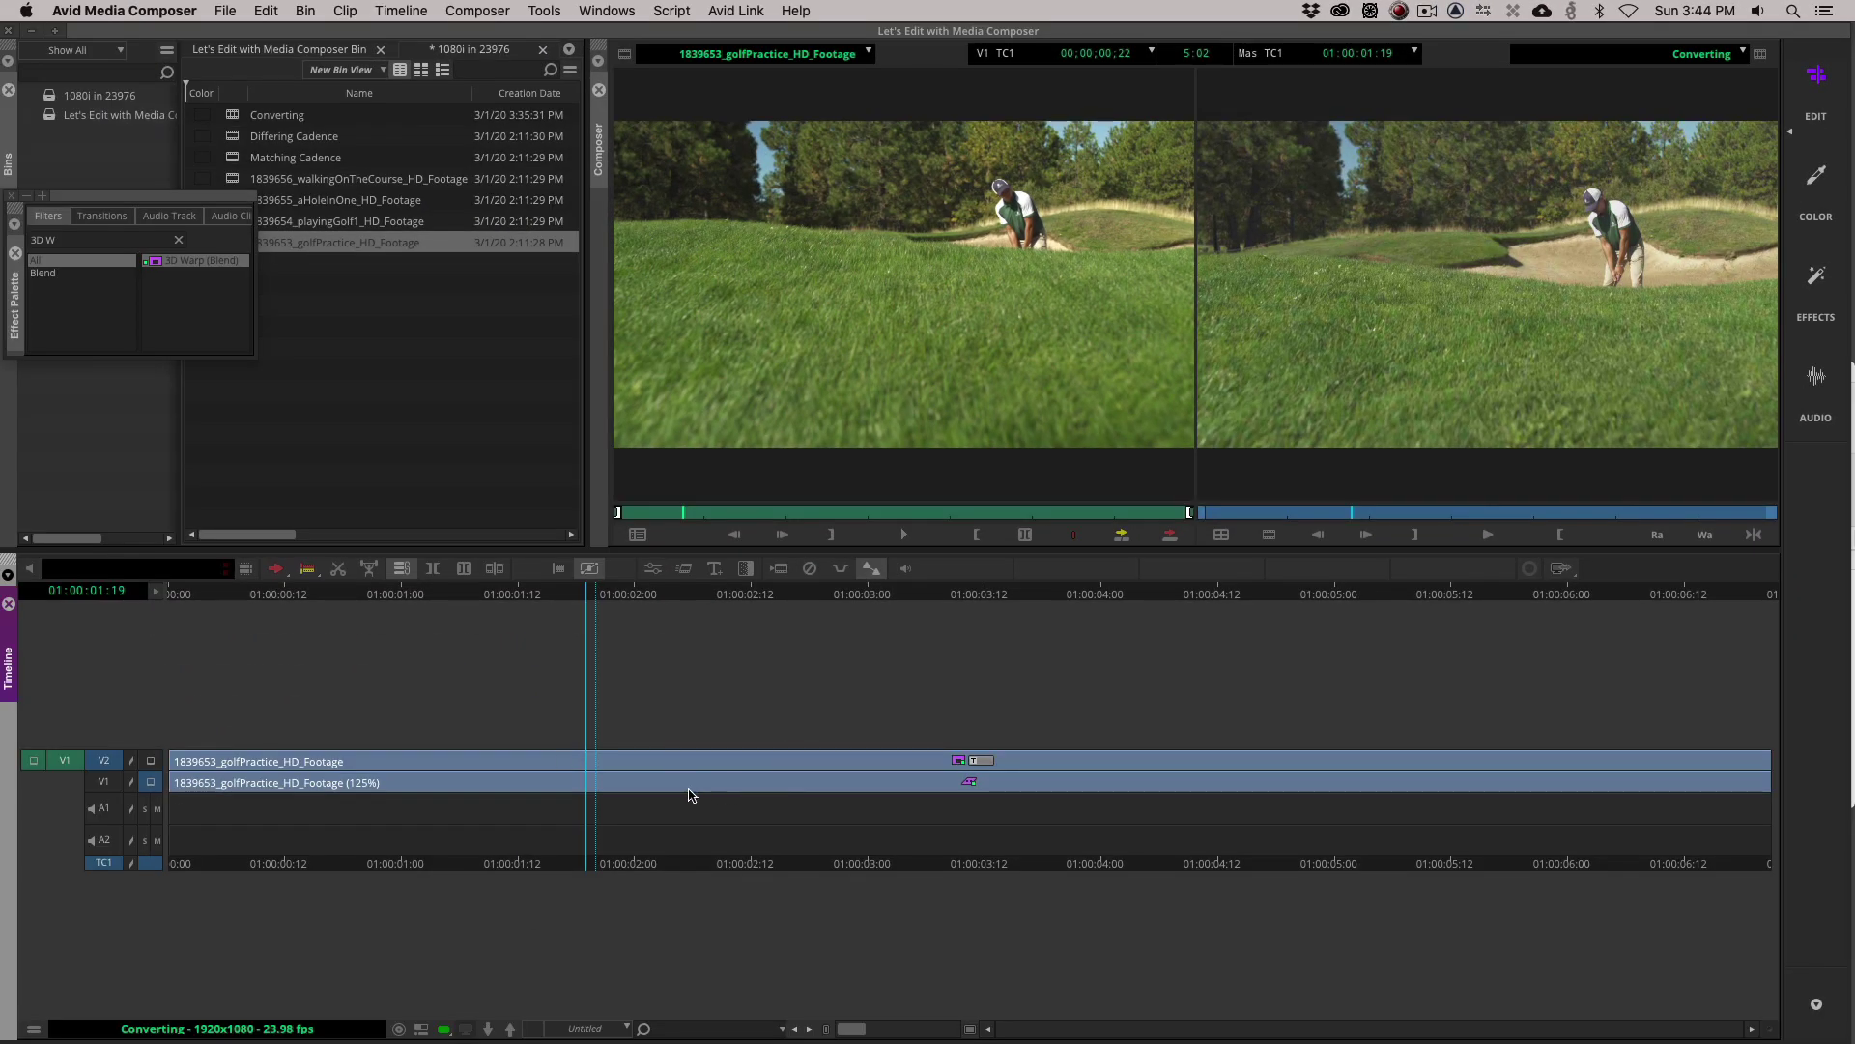
key("l")
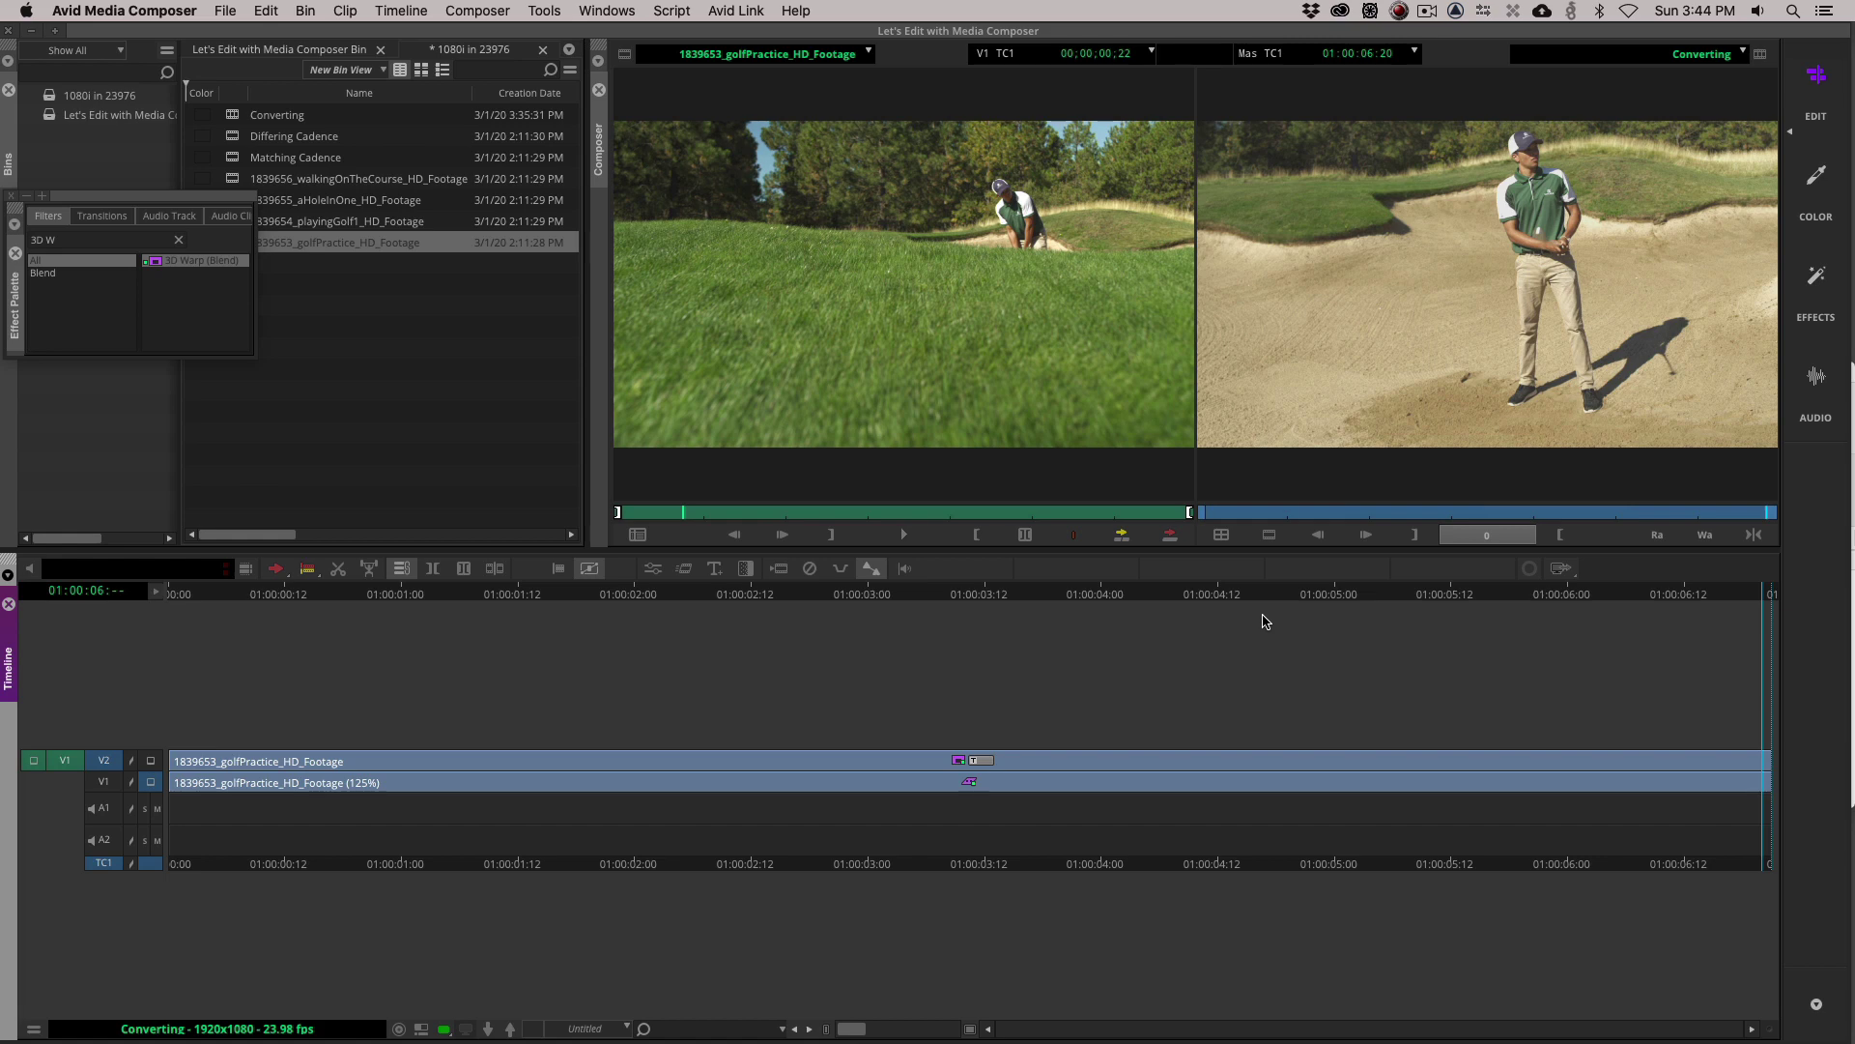
left_click(14, 198)
Load playingGolf1, patch the source back to V1, and overwrite it into the sequence.
double_click(236, 221)
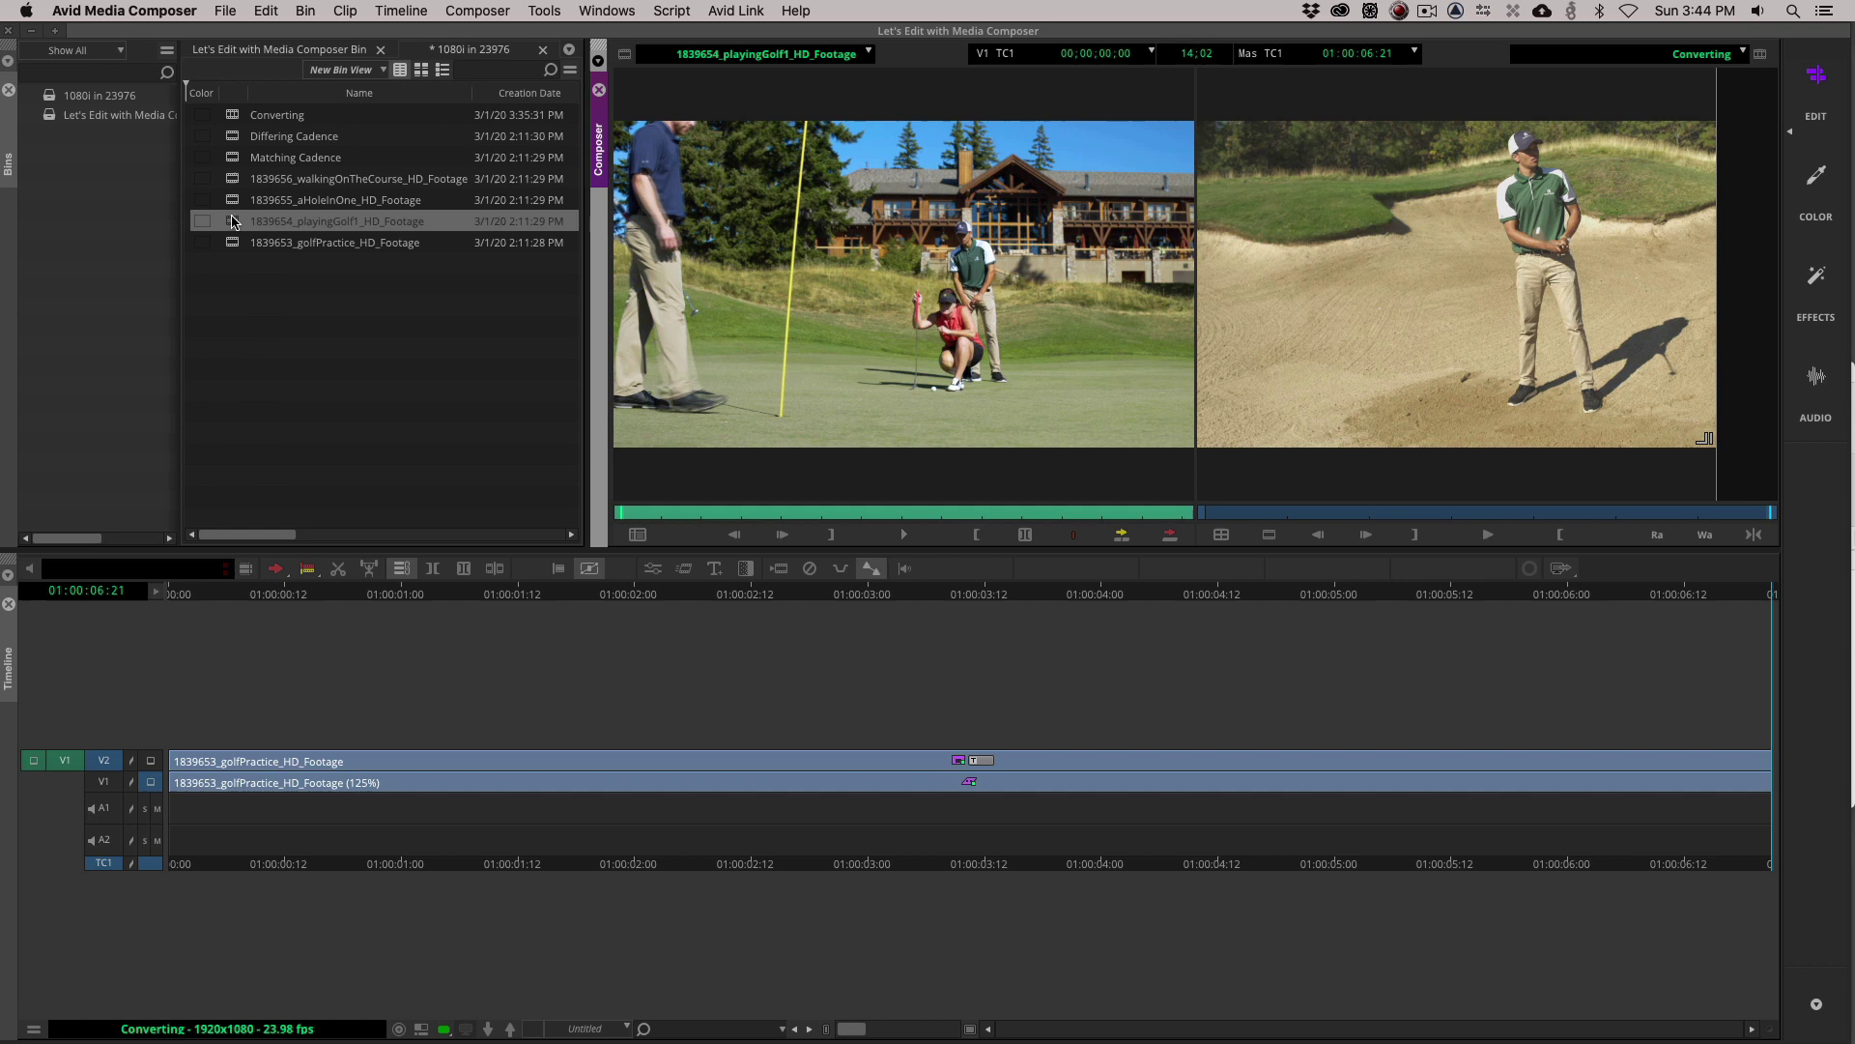
mouse_move(765, 514)
left_mouse_down()
mouse_move(857, 514)
mouse_move(771, 517)
left_mouse_up()
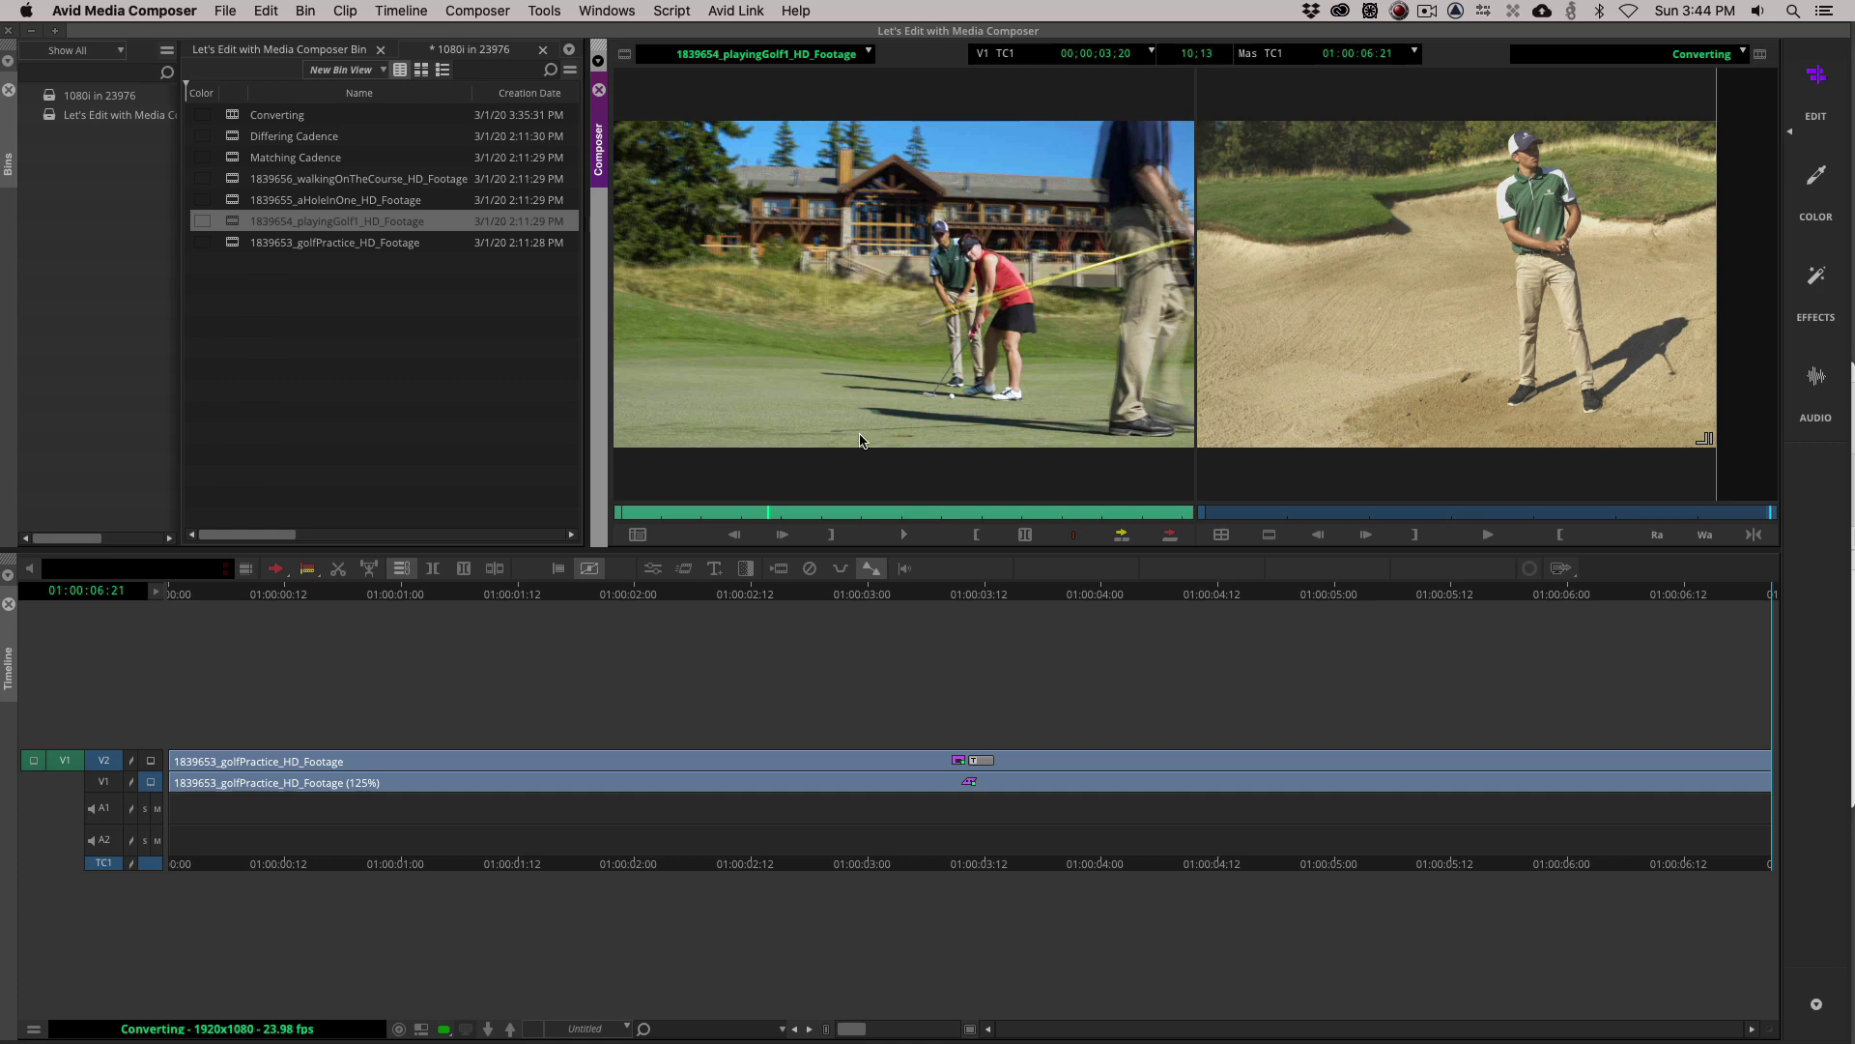
left_click(471, 715)
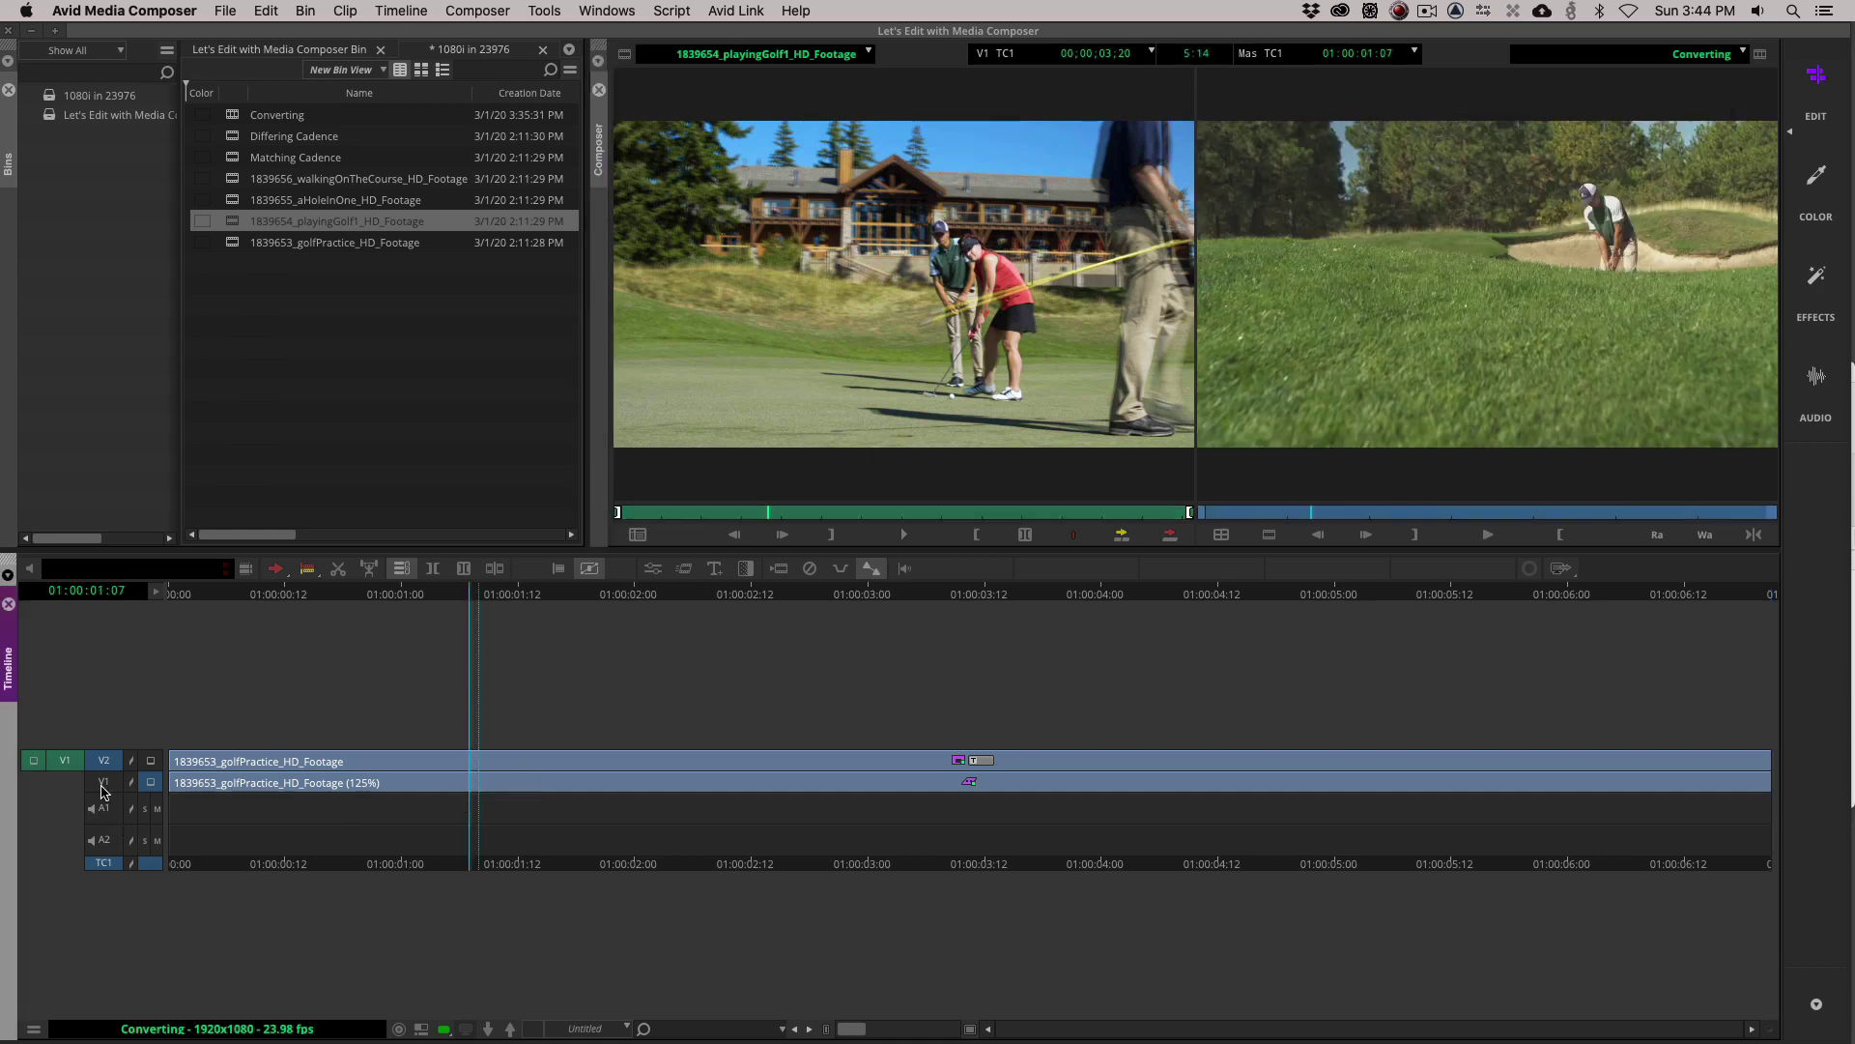
left_click_drag(105, 771, 104, 782)
key("b")
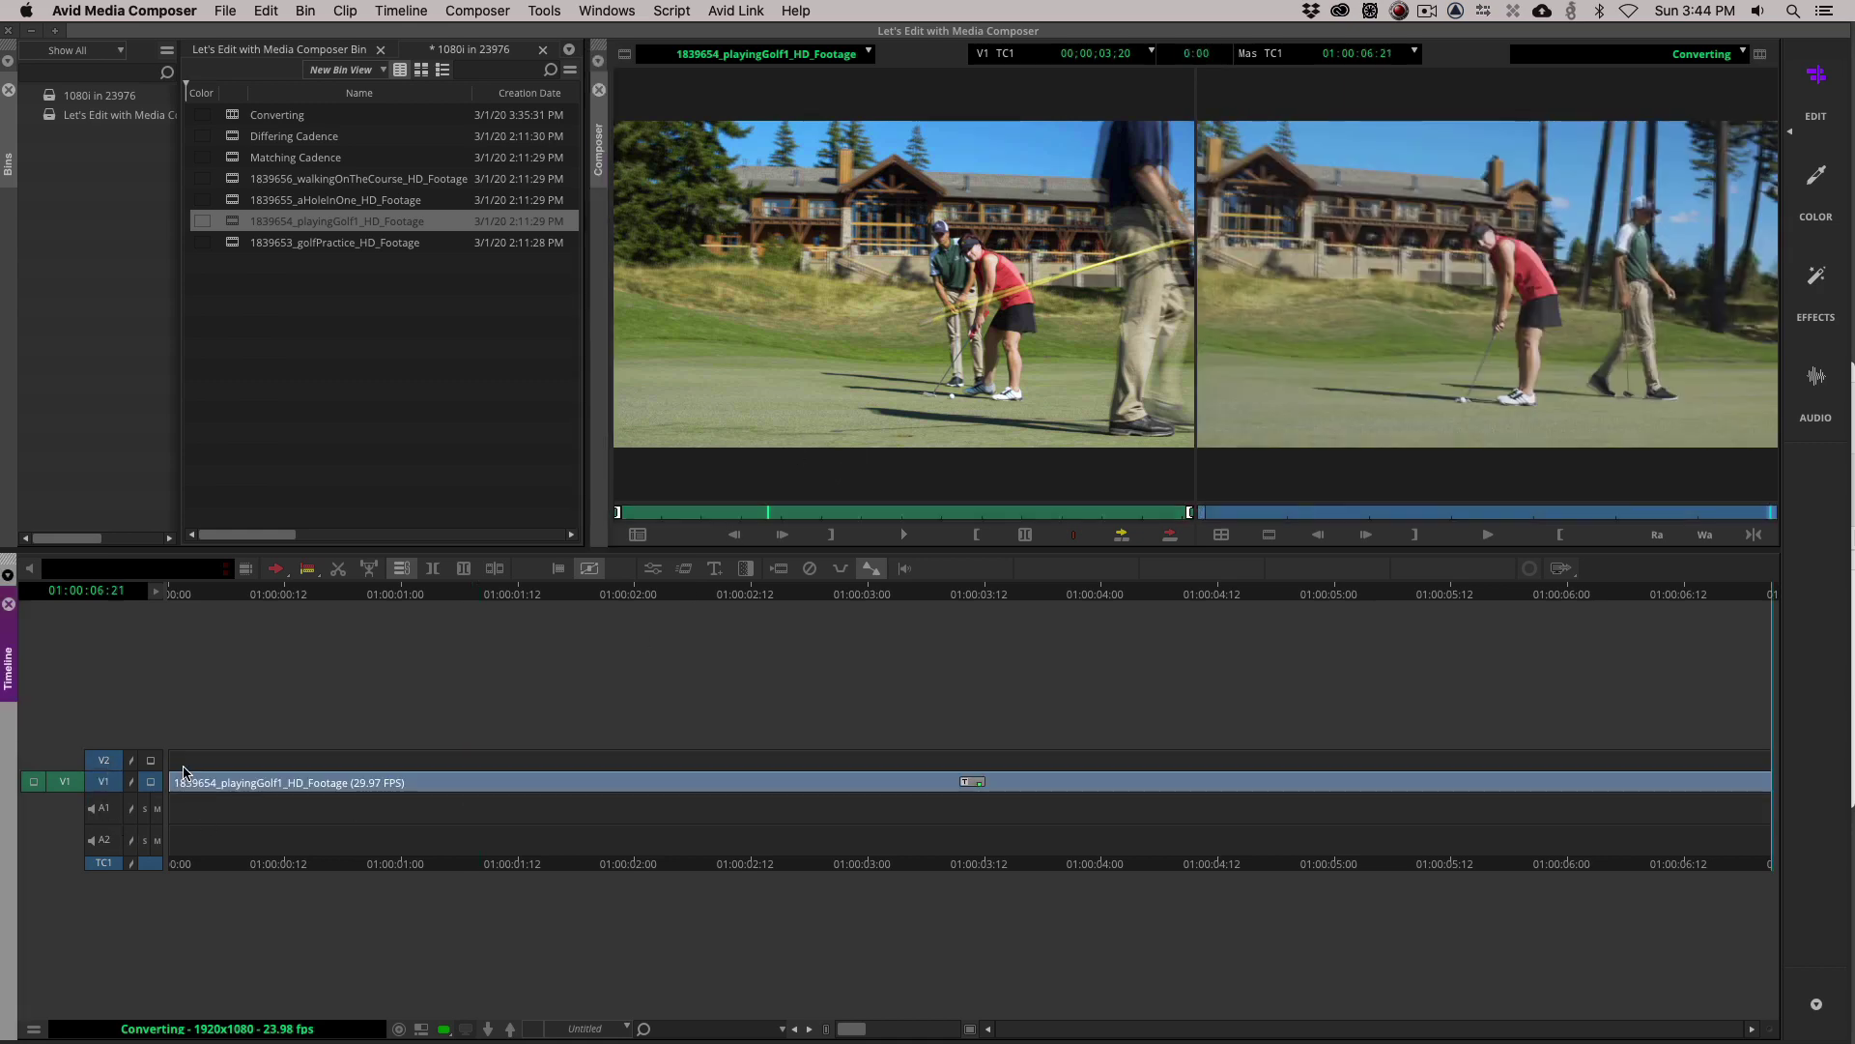
left_click(480, 814)
Promote playingGolf1 to a Both Fields, Film With 2:3 Pulldown Timewarp, detect its cadence, and play it.
key("space")
key("space")
left_click(559, 569)
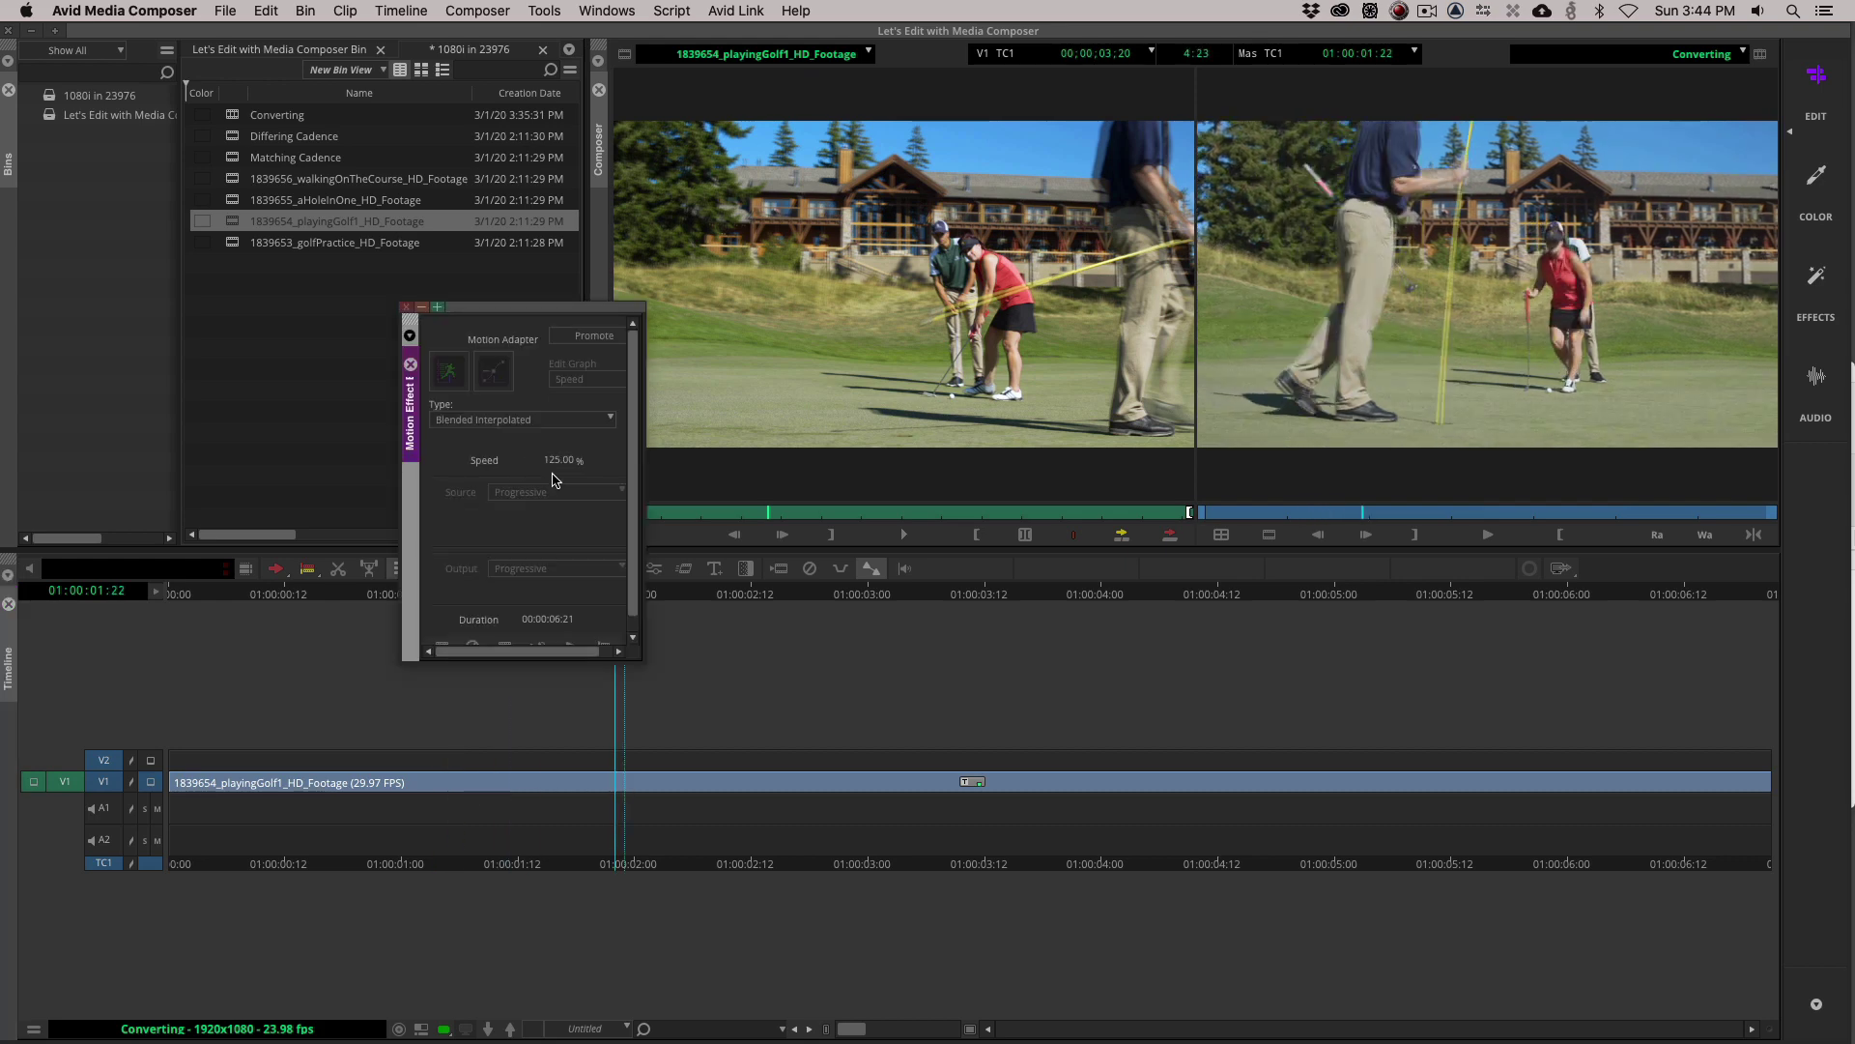
left_click_drag(512, 307, 346, 151)
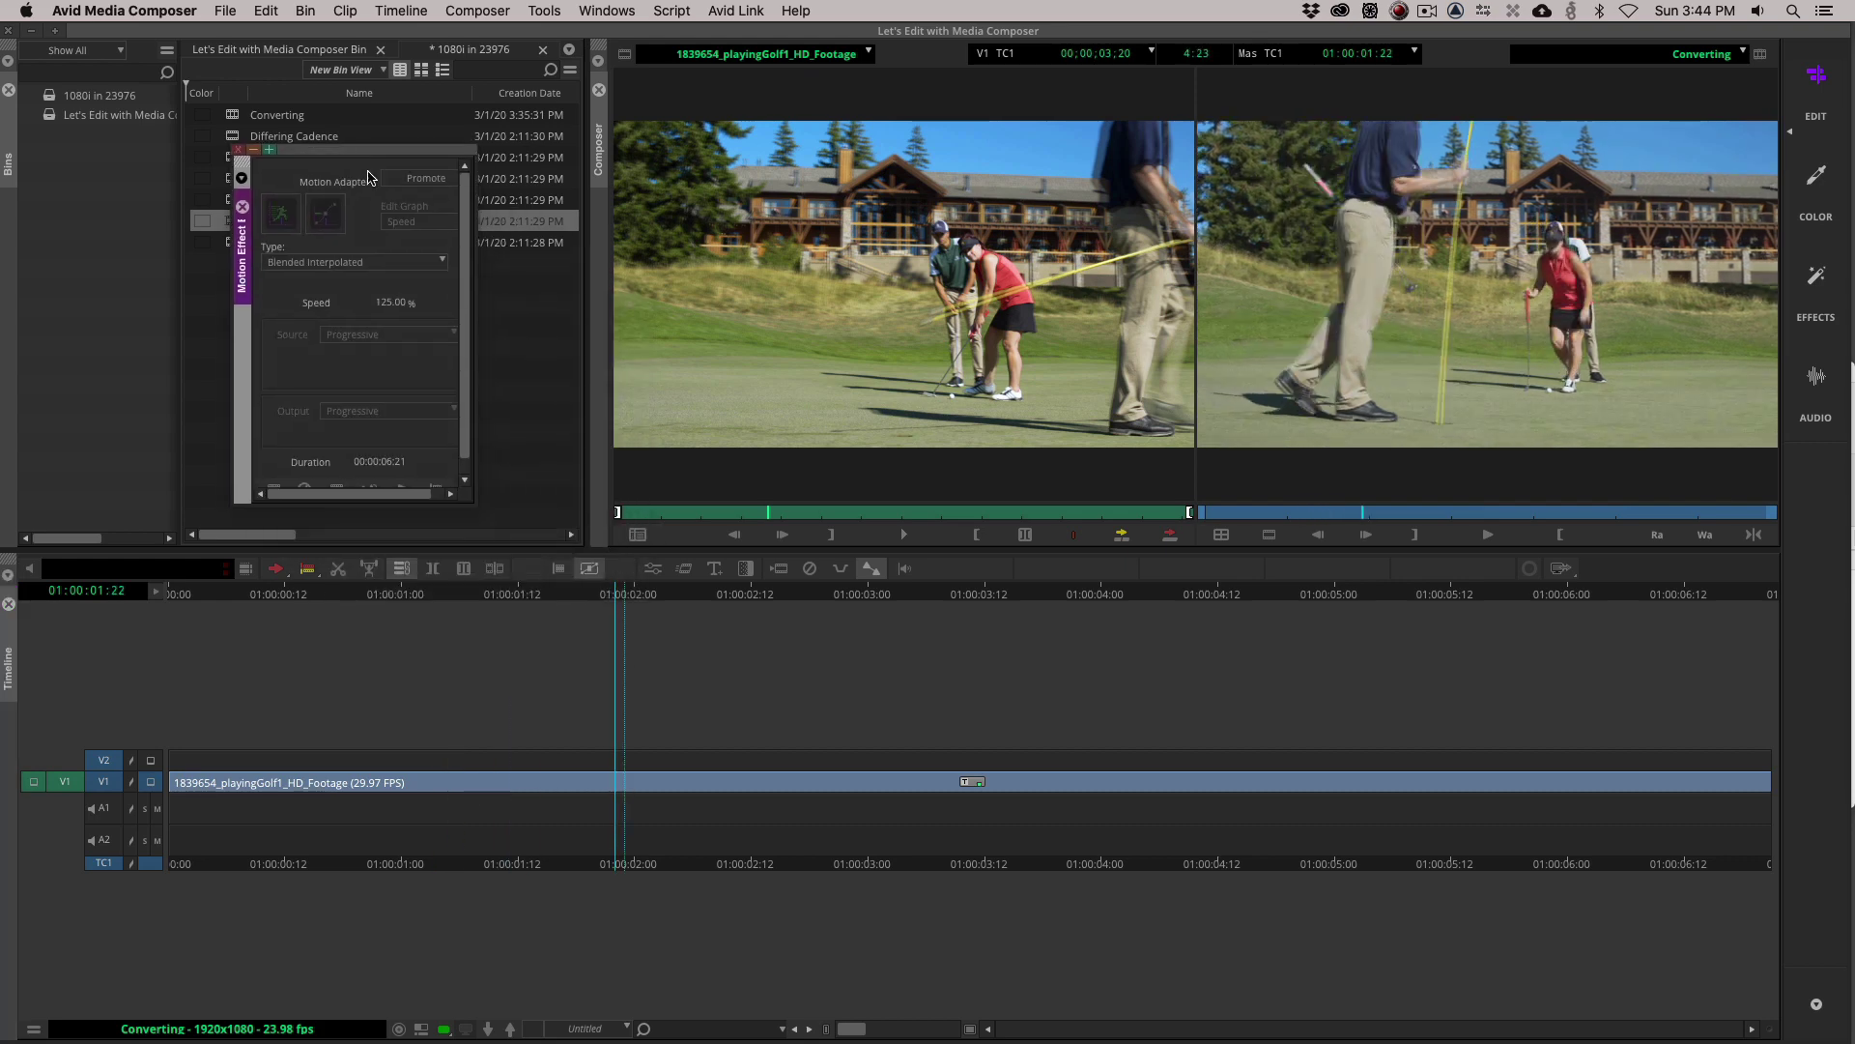
left_click(413, 179)
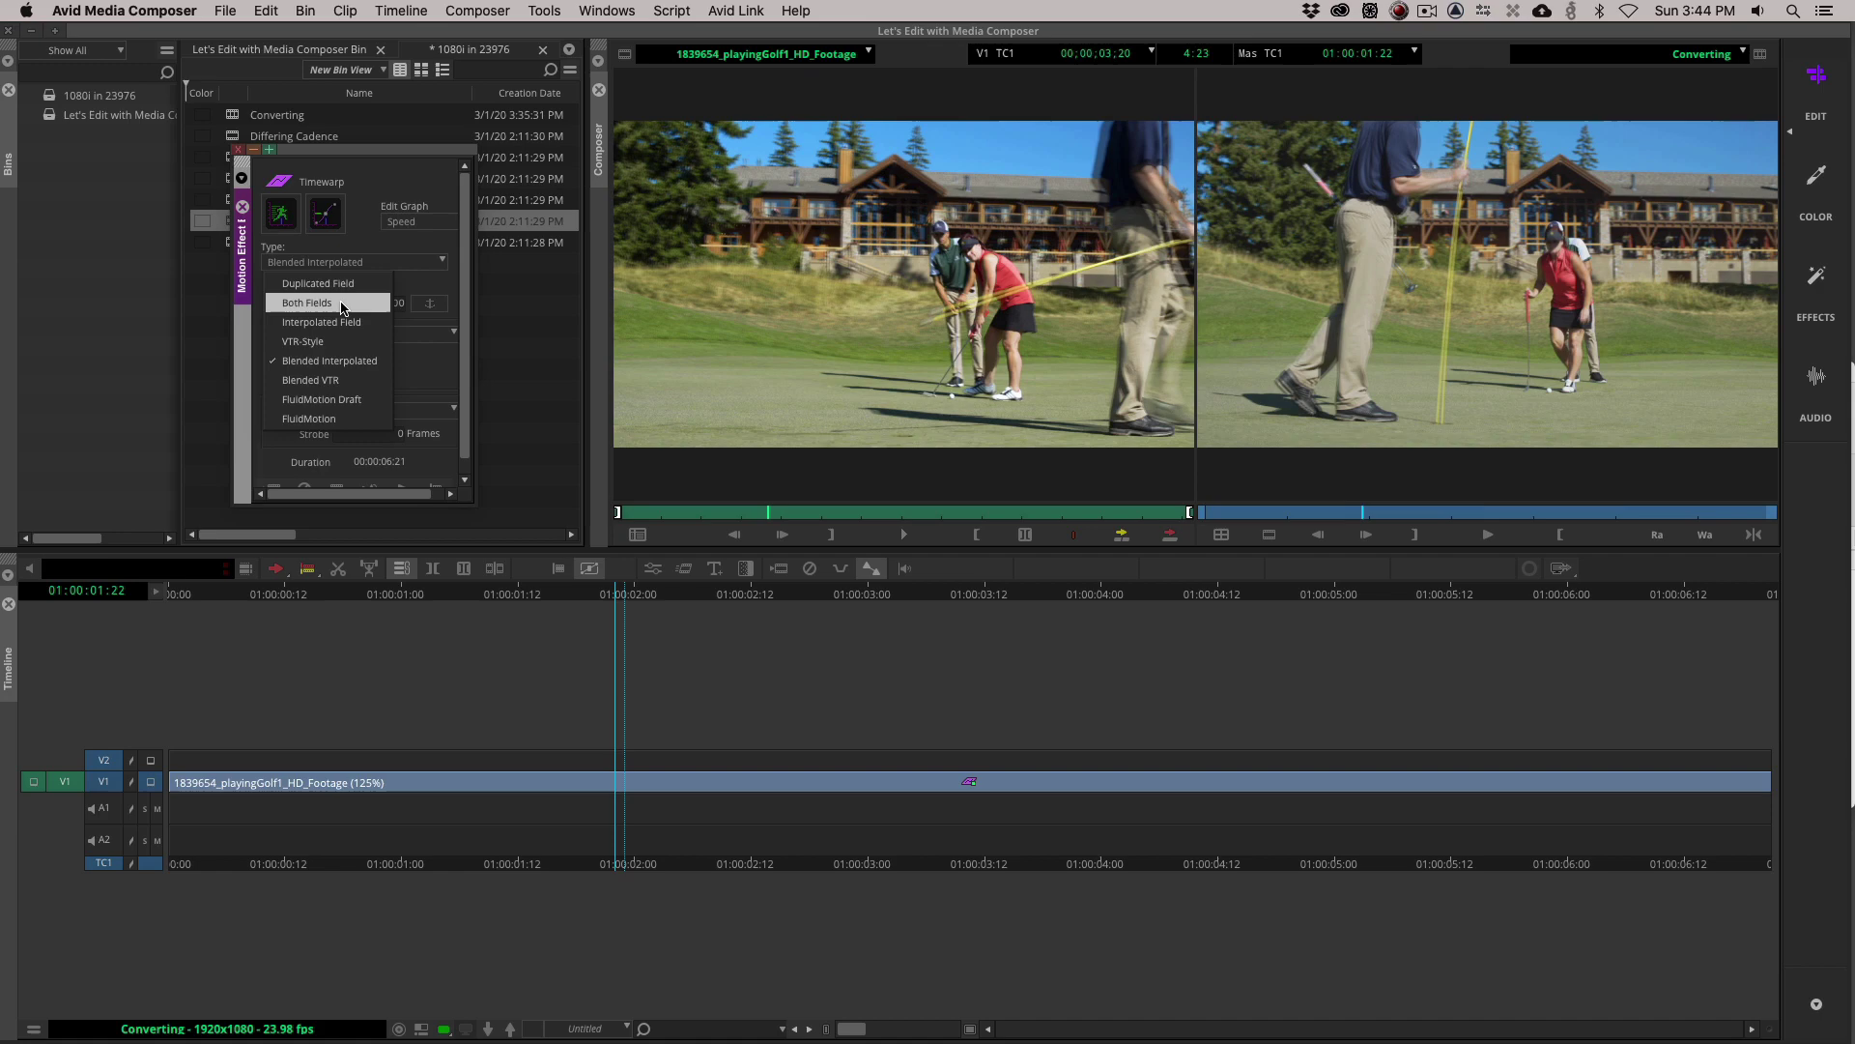
left_click(378, 332)
left_click(372, 375)
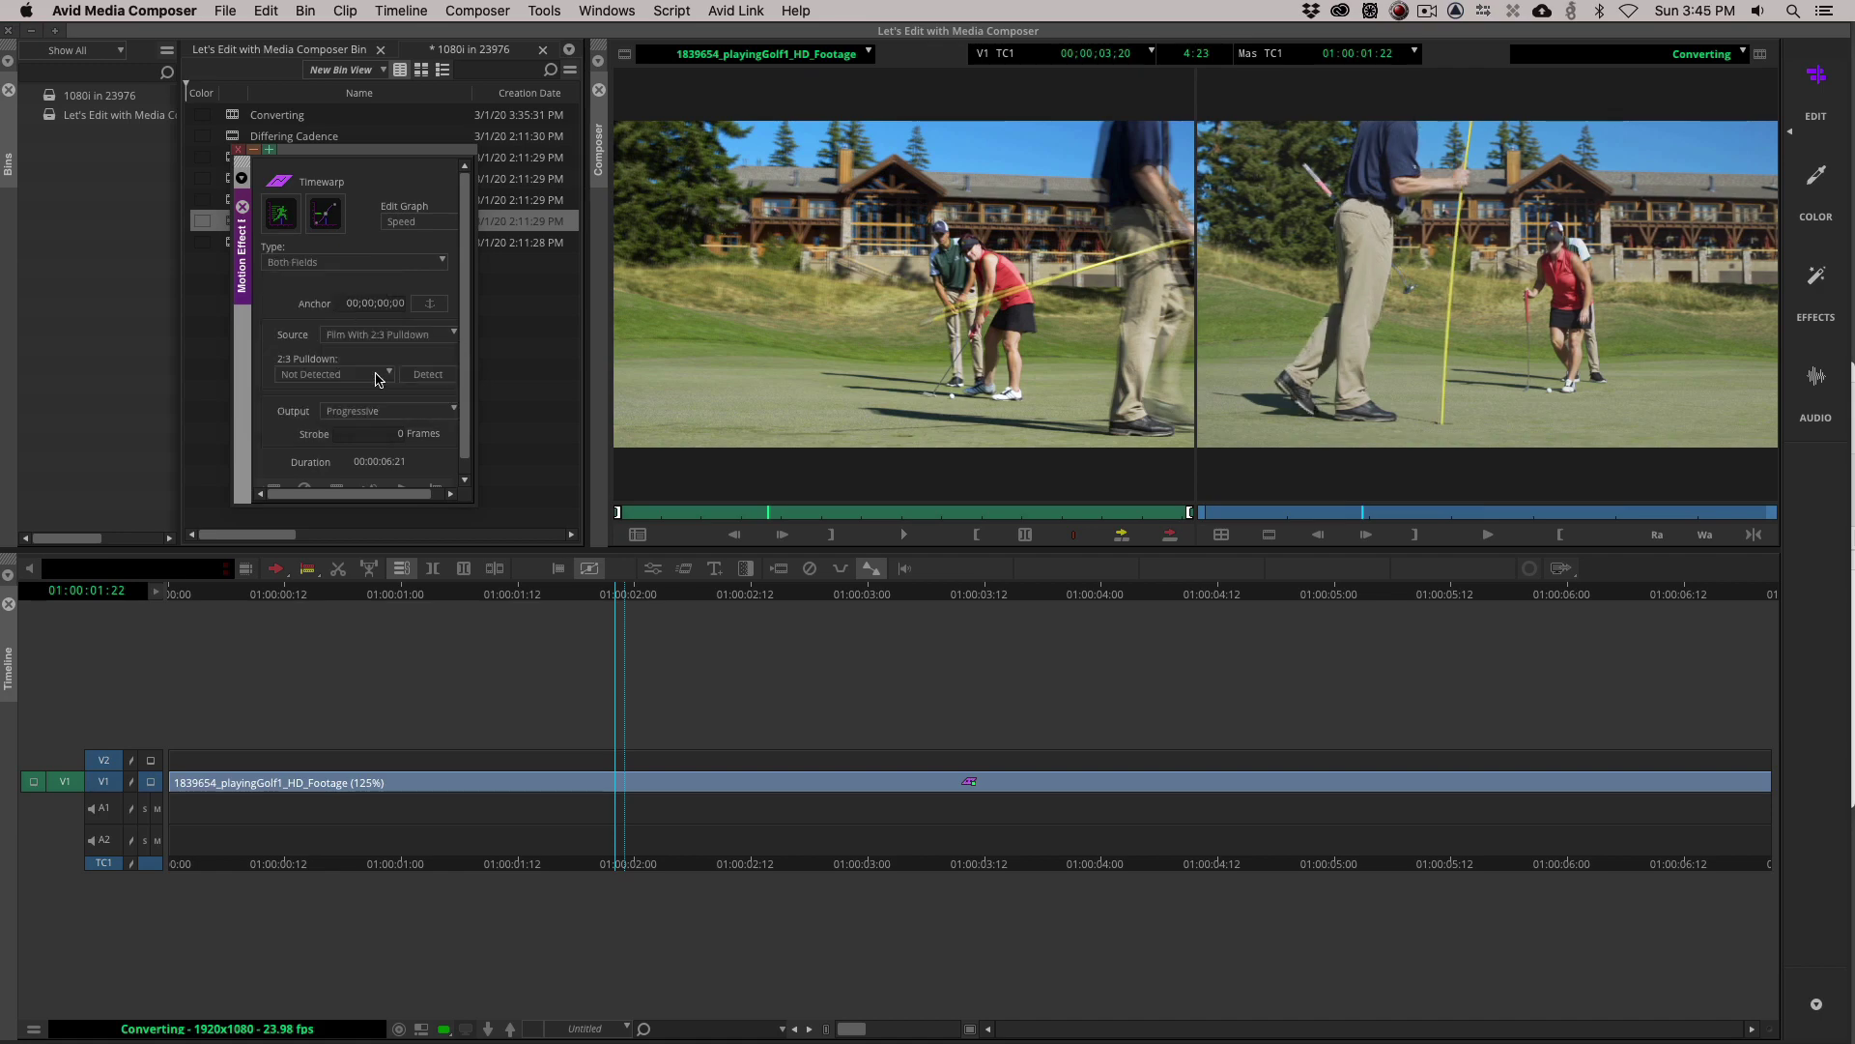
left_click(430, 375)
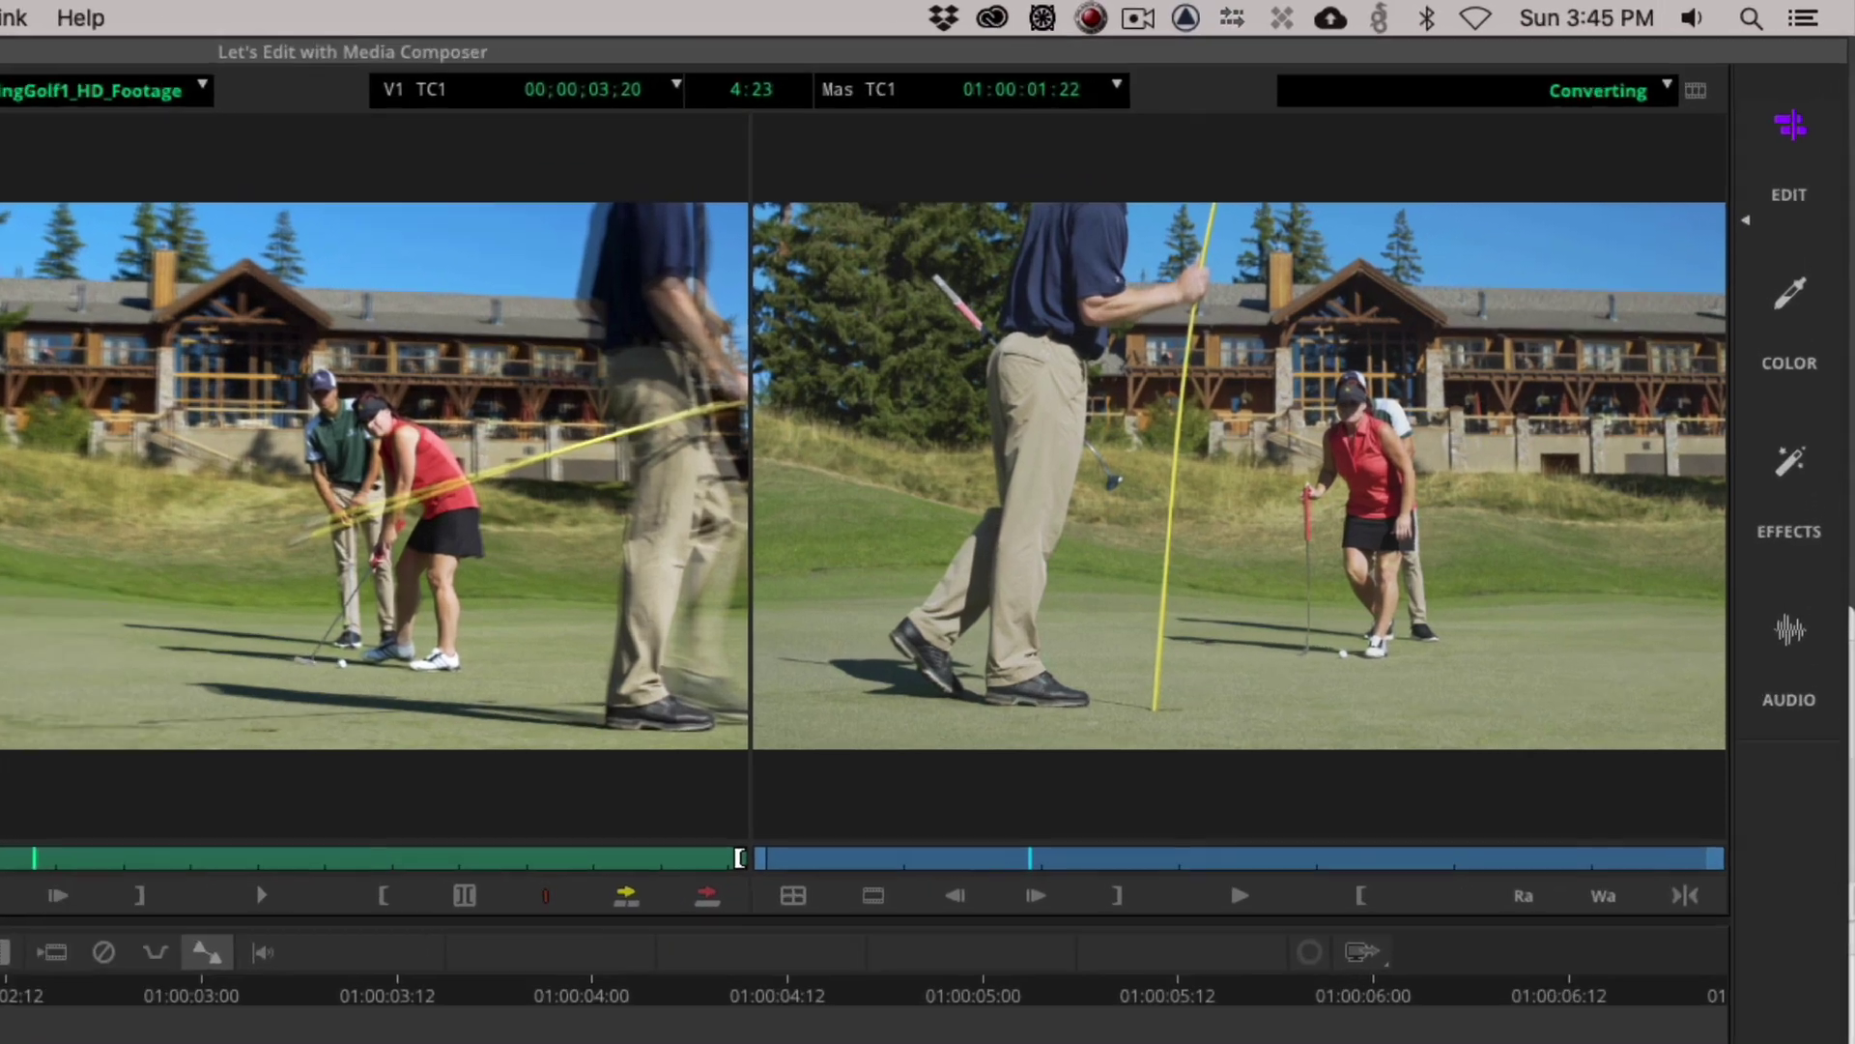
key("Home")
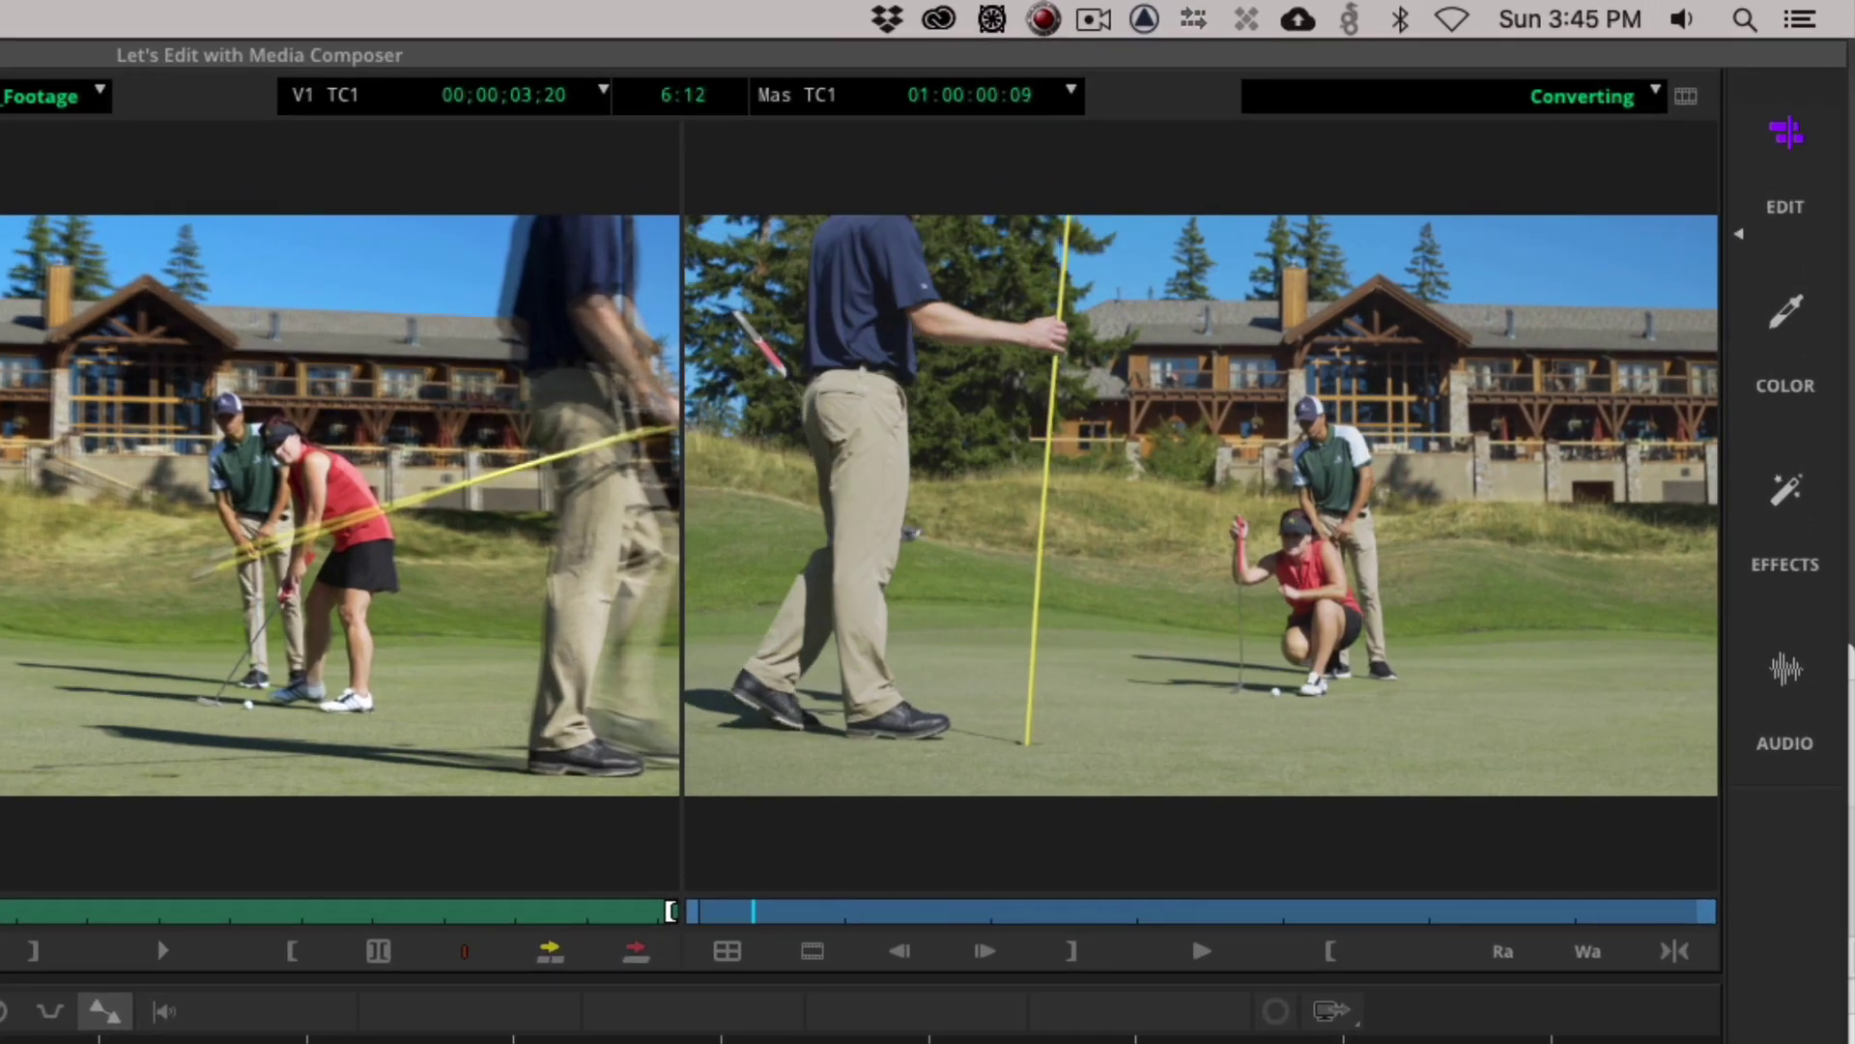
key("space")
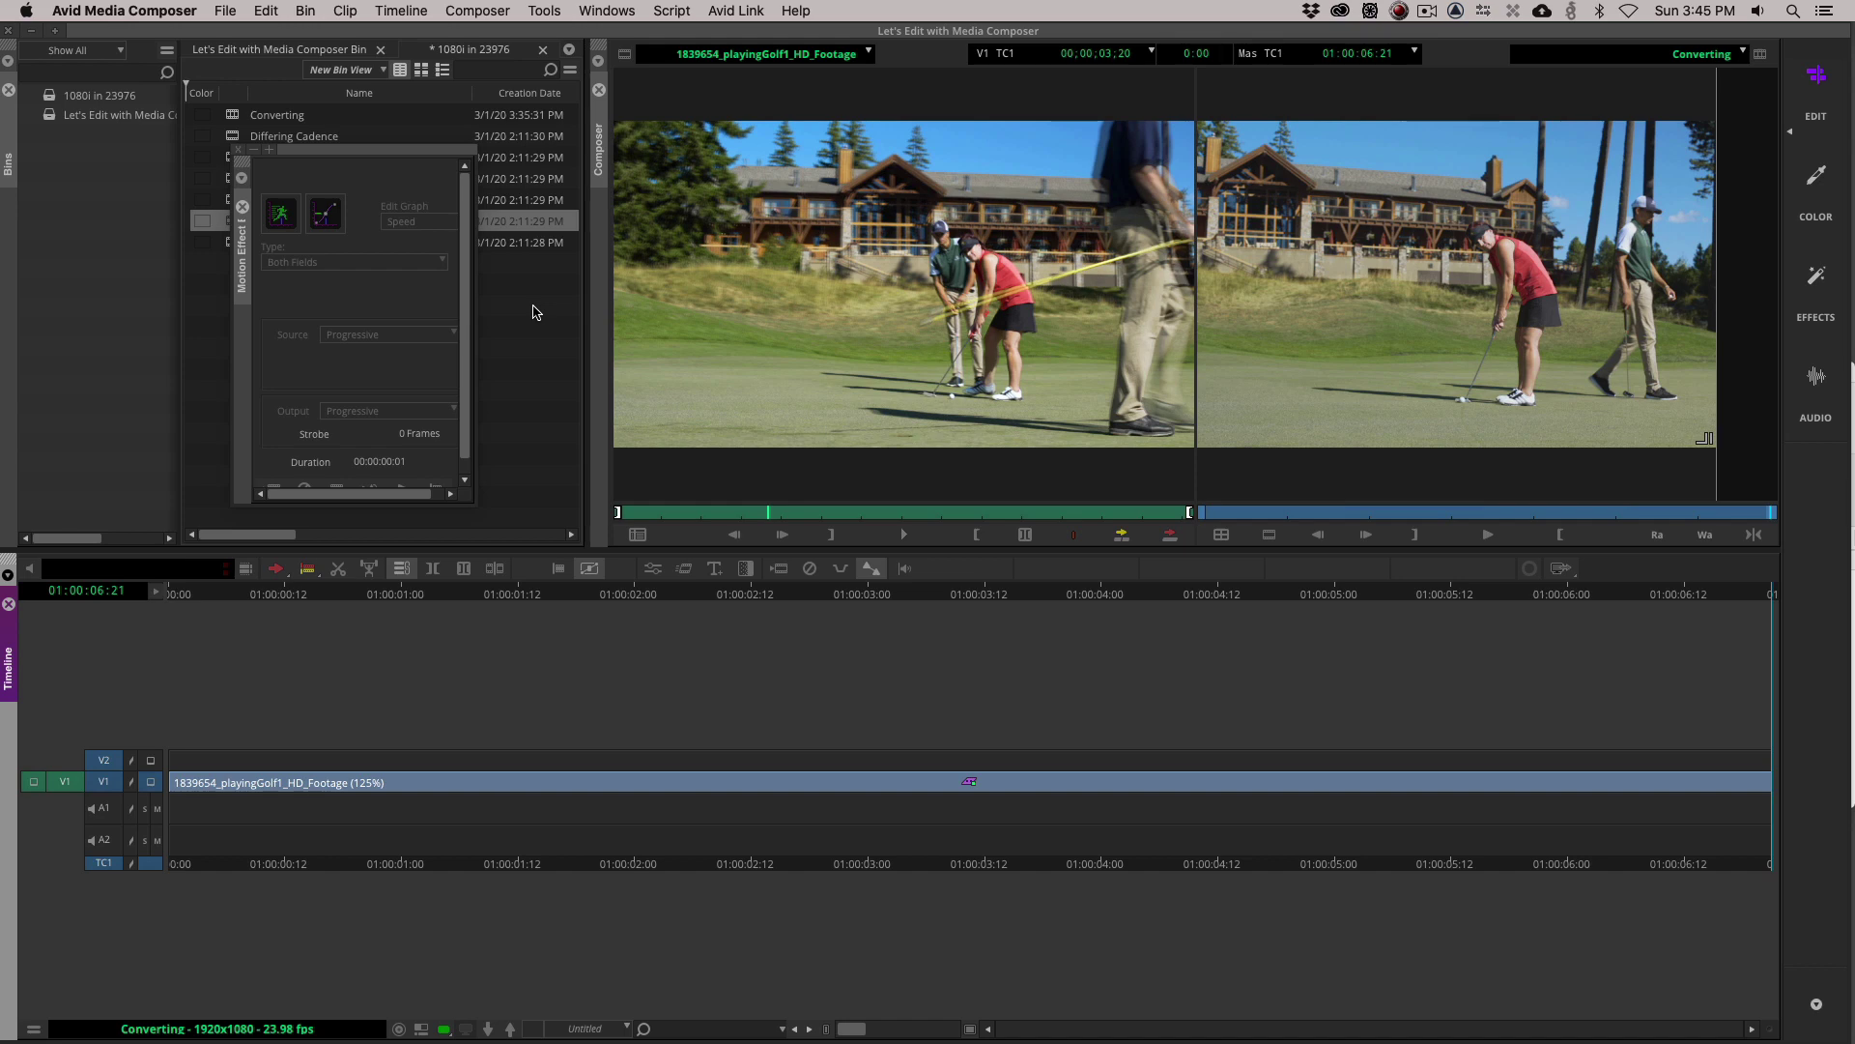
Close the motion effect window and overwrite the Matching Cadence clip into the sequence at 01:00:00:18.
left_click(238, 149)
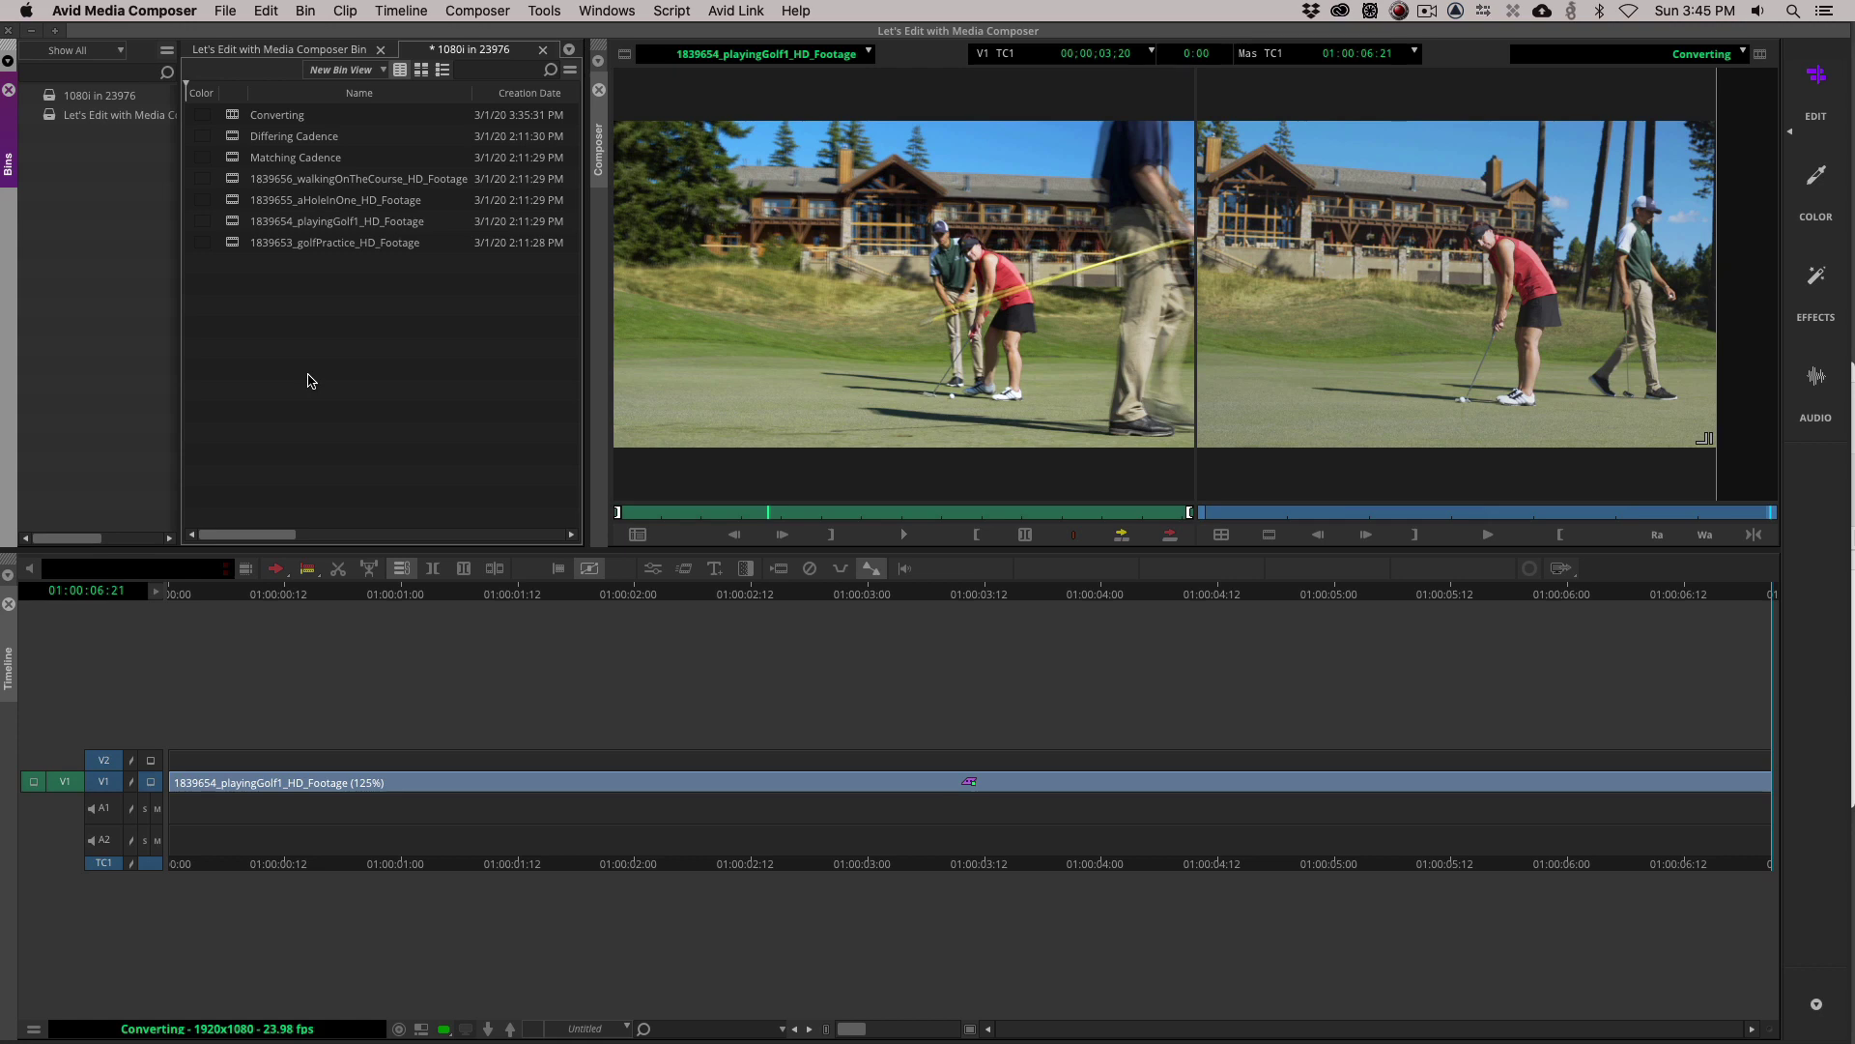
left_click_drag(251, 161, 851, 299)
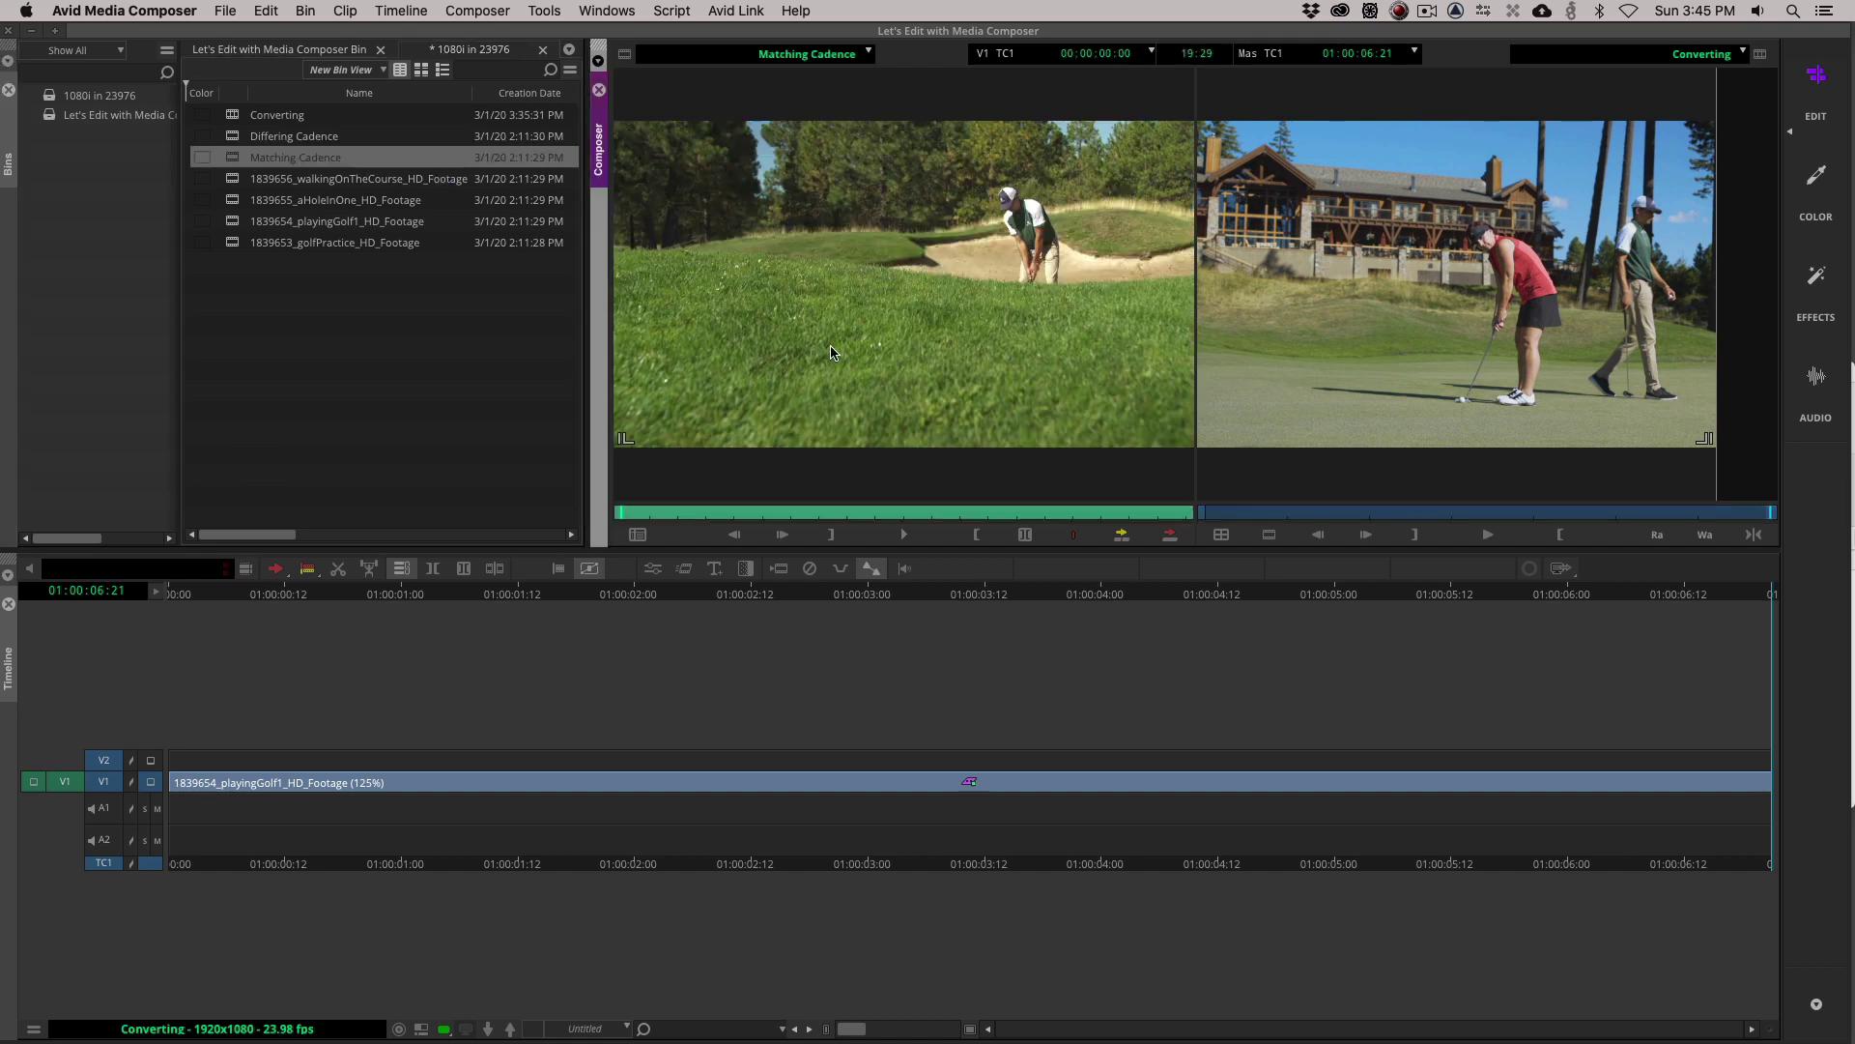
left_click(347, 791)
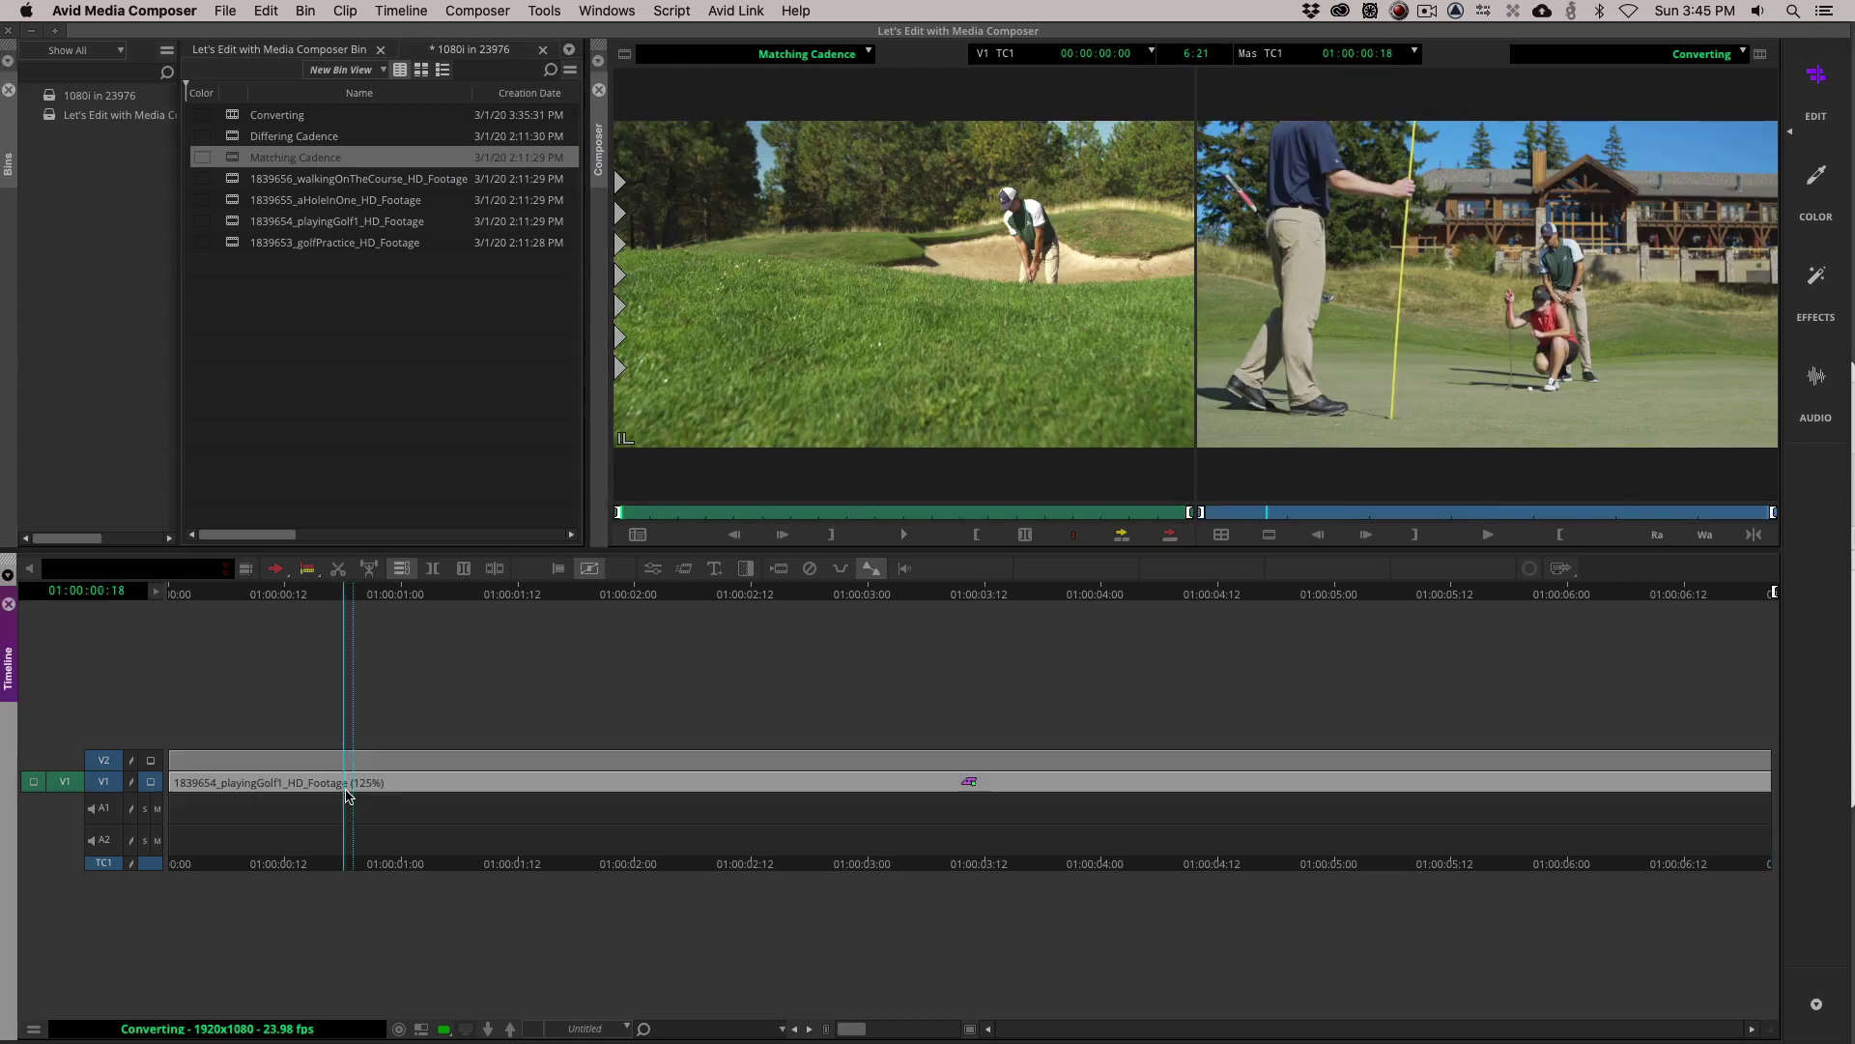
key("b")
mouse_move(347, 796)
left_mouse_down()
mouse_move(704, 787)
mouse_move(373, 784)
left_mouse_up()
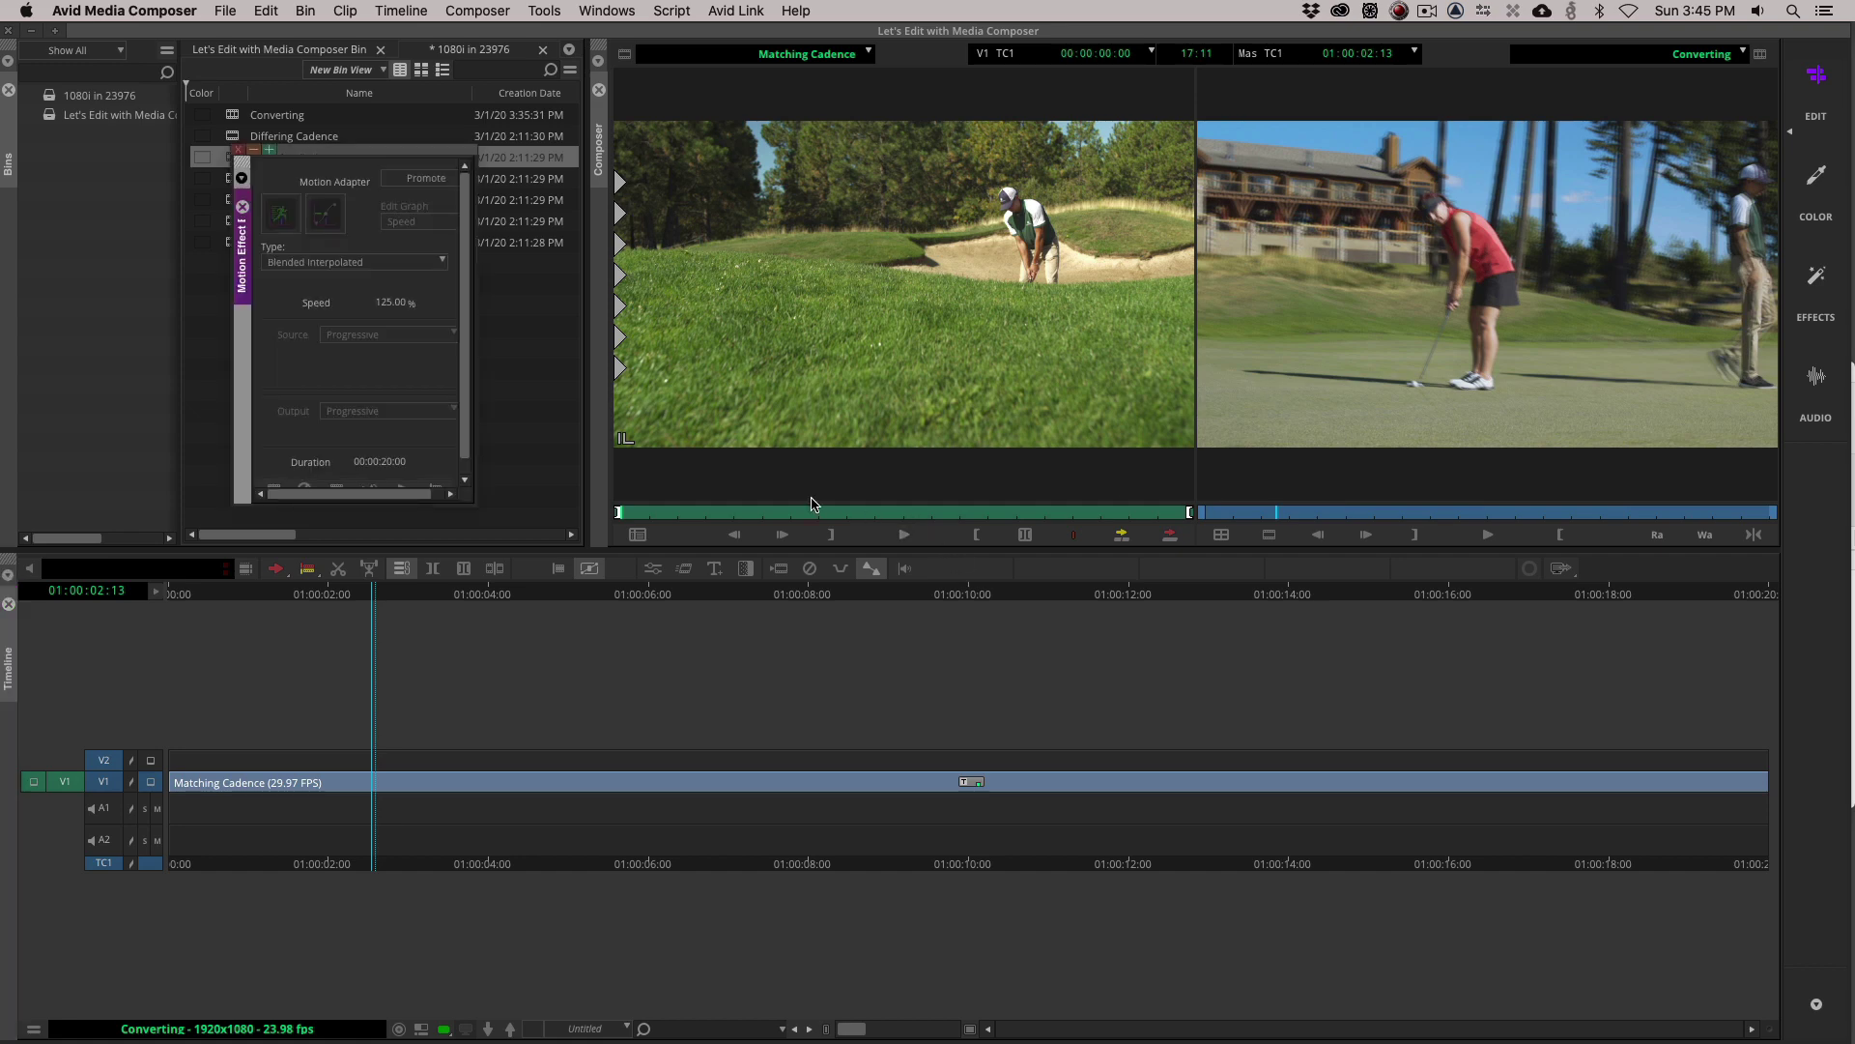
Promote Matching Cadence to a Both Fields, Film With 2:3 Pulldown Timewarp, detect BB BC CD DD AA, and play.
left_click(408, 189)
left_click(363, 271)
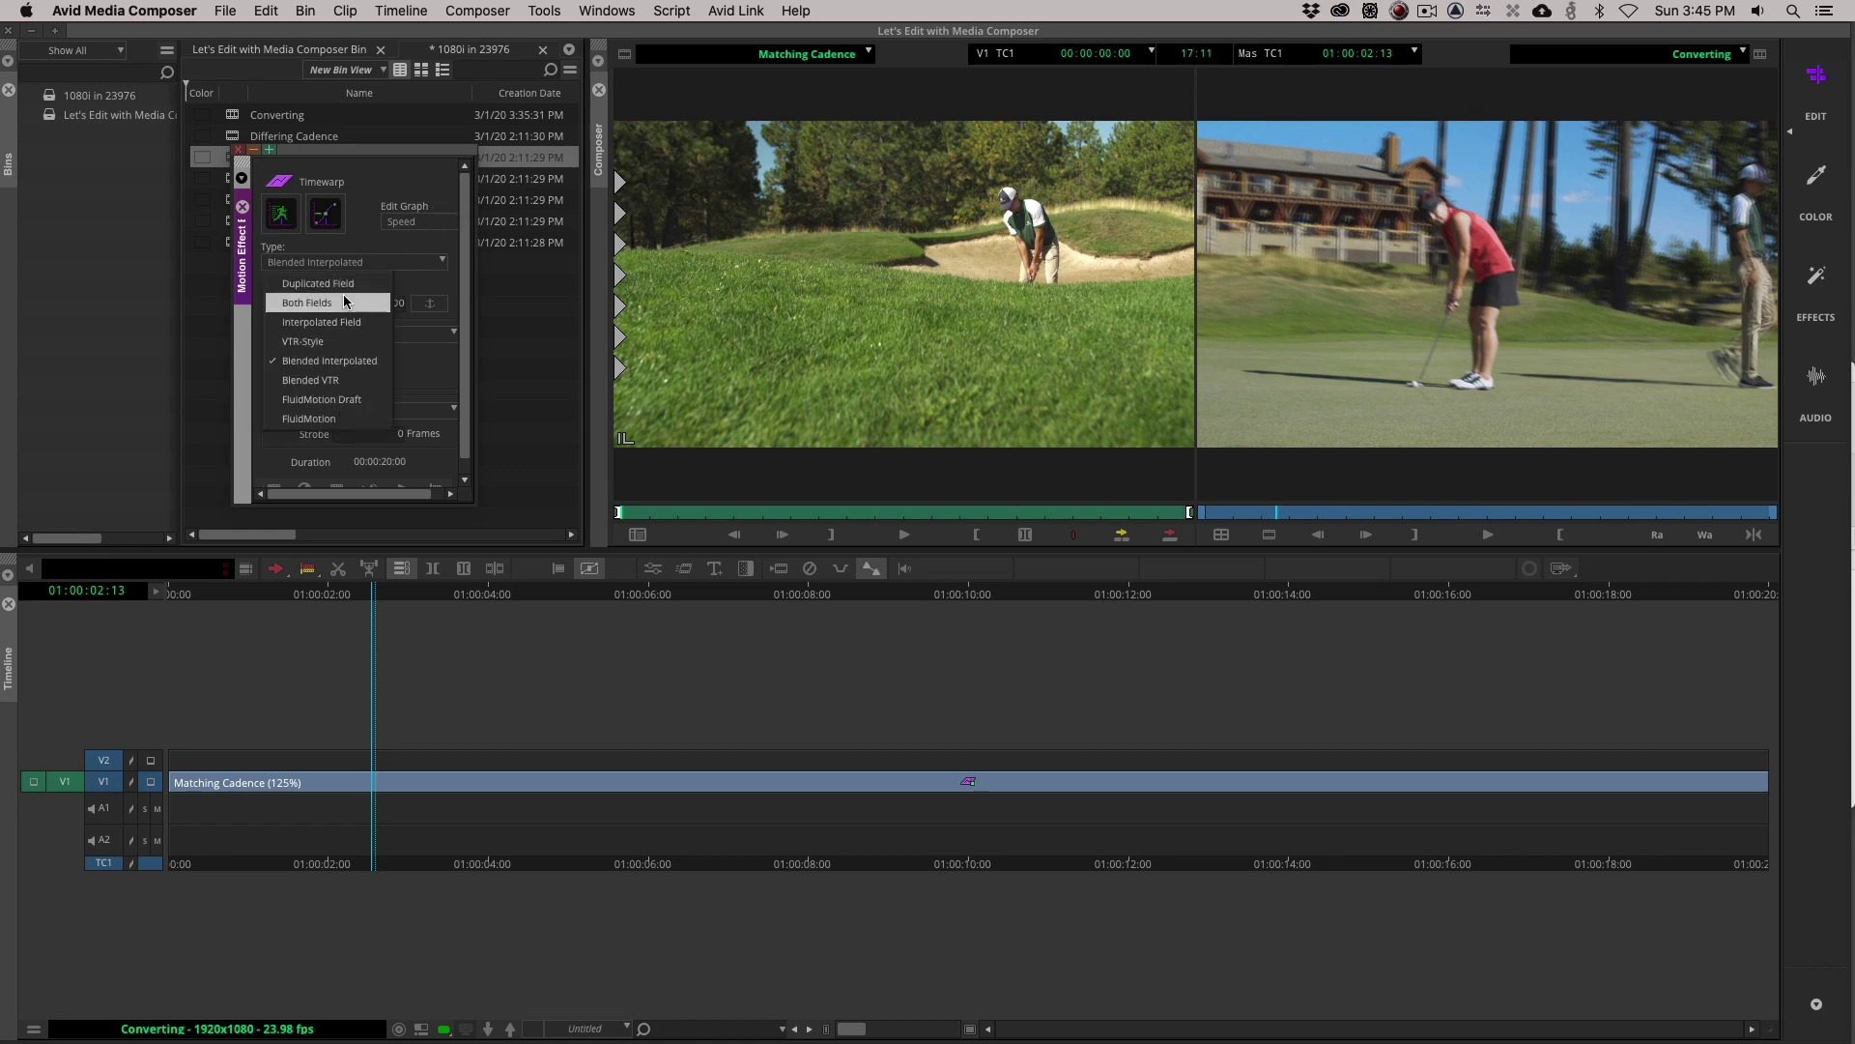
left_click(346, 301)
left_click(358, 334)
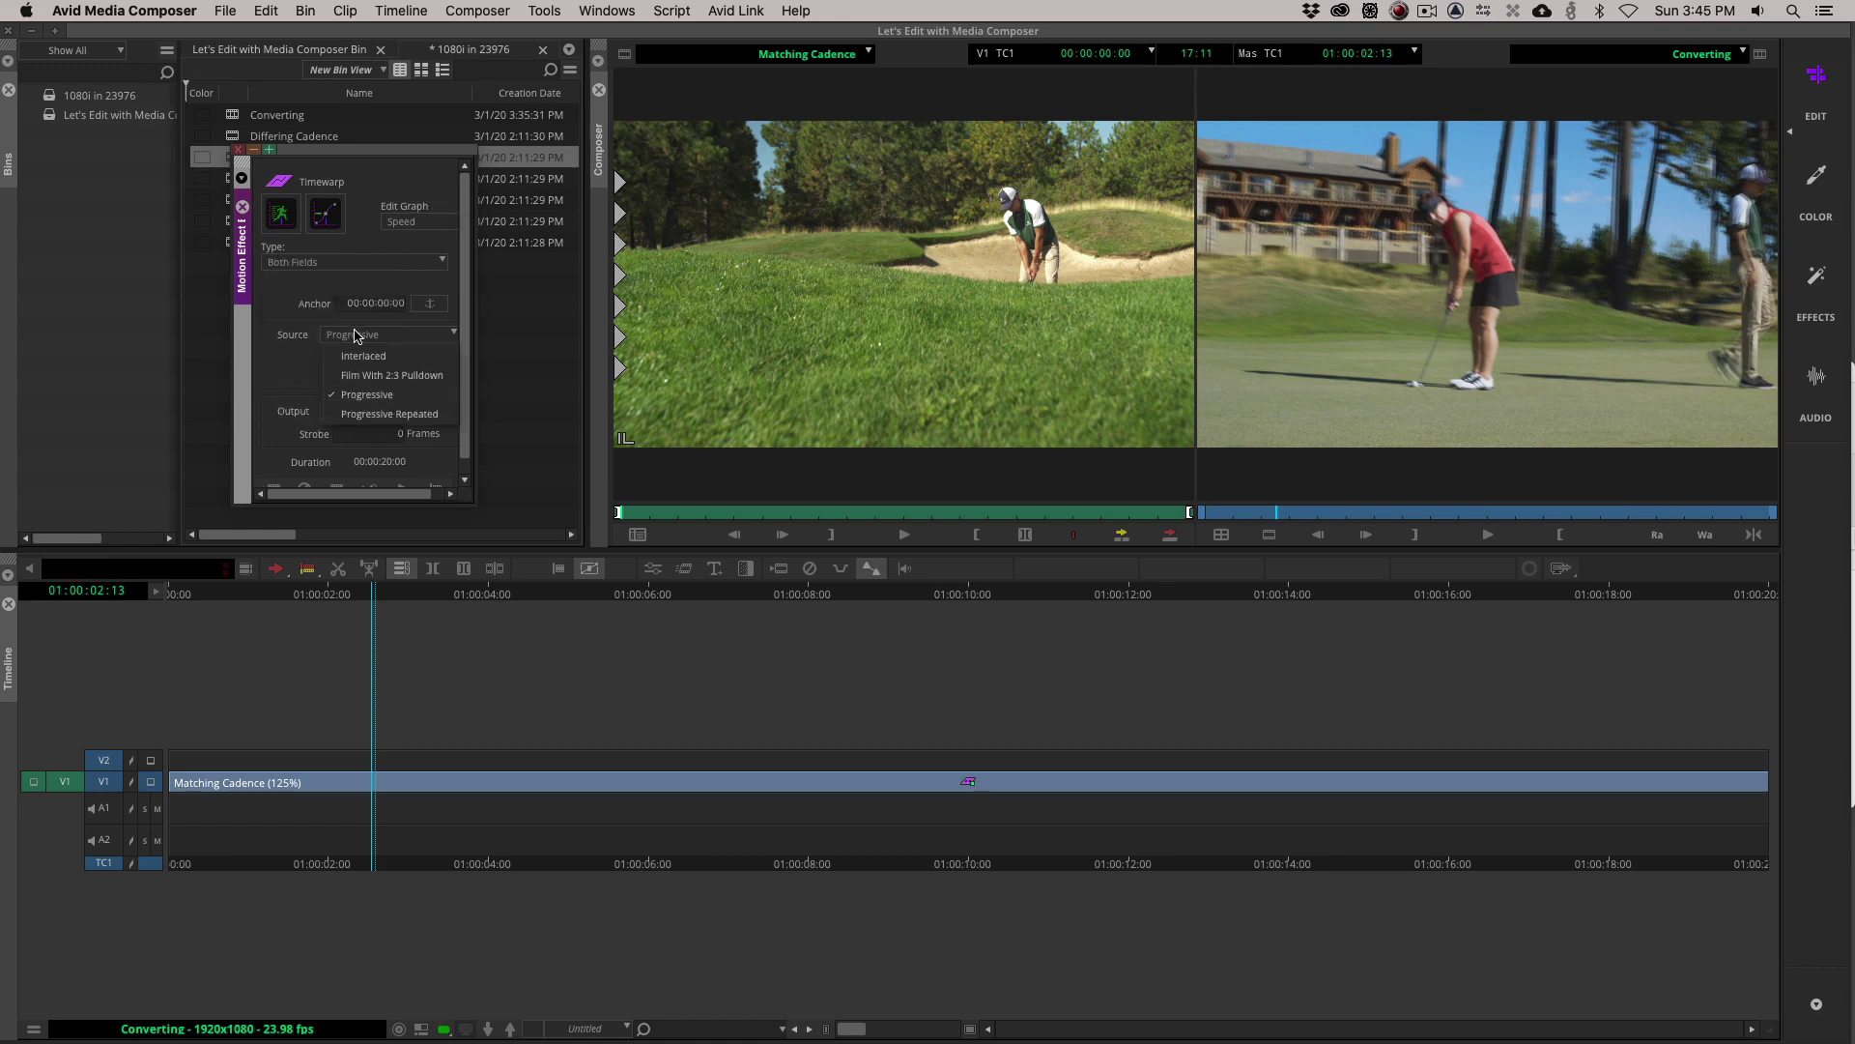
left_click(401, 375)
left_click(428, 374)
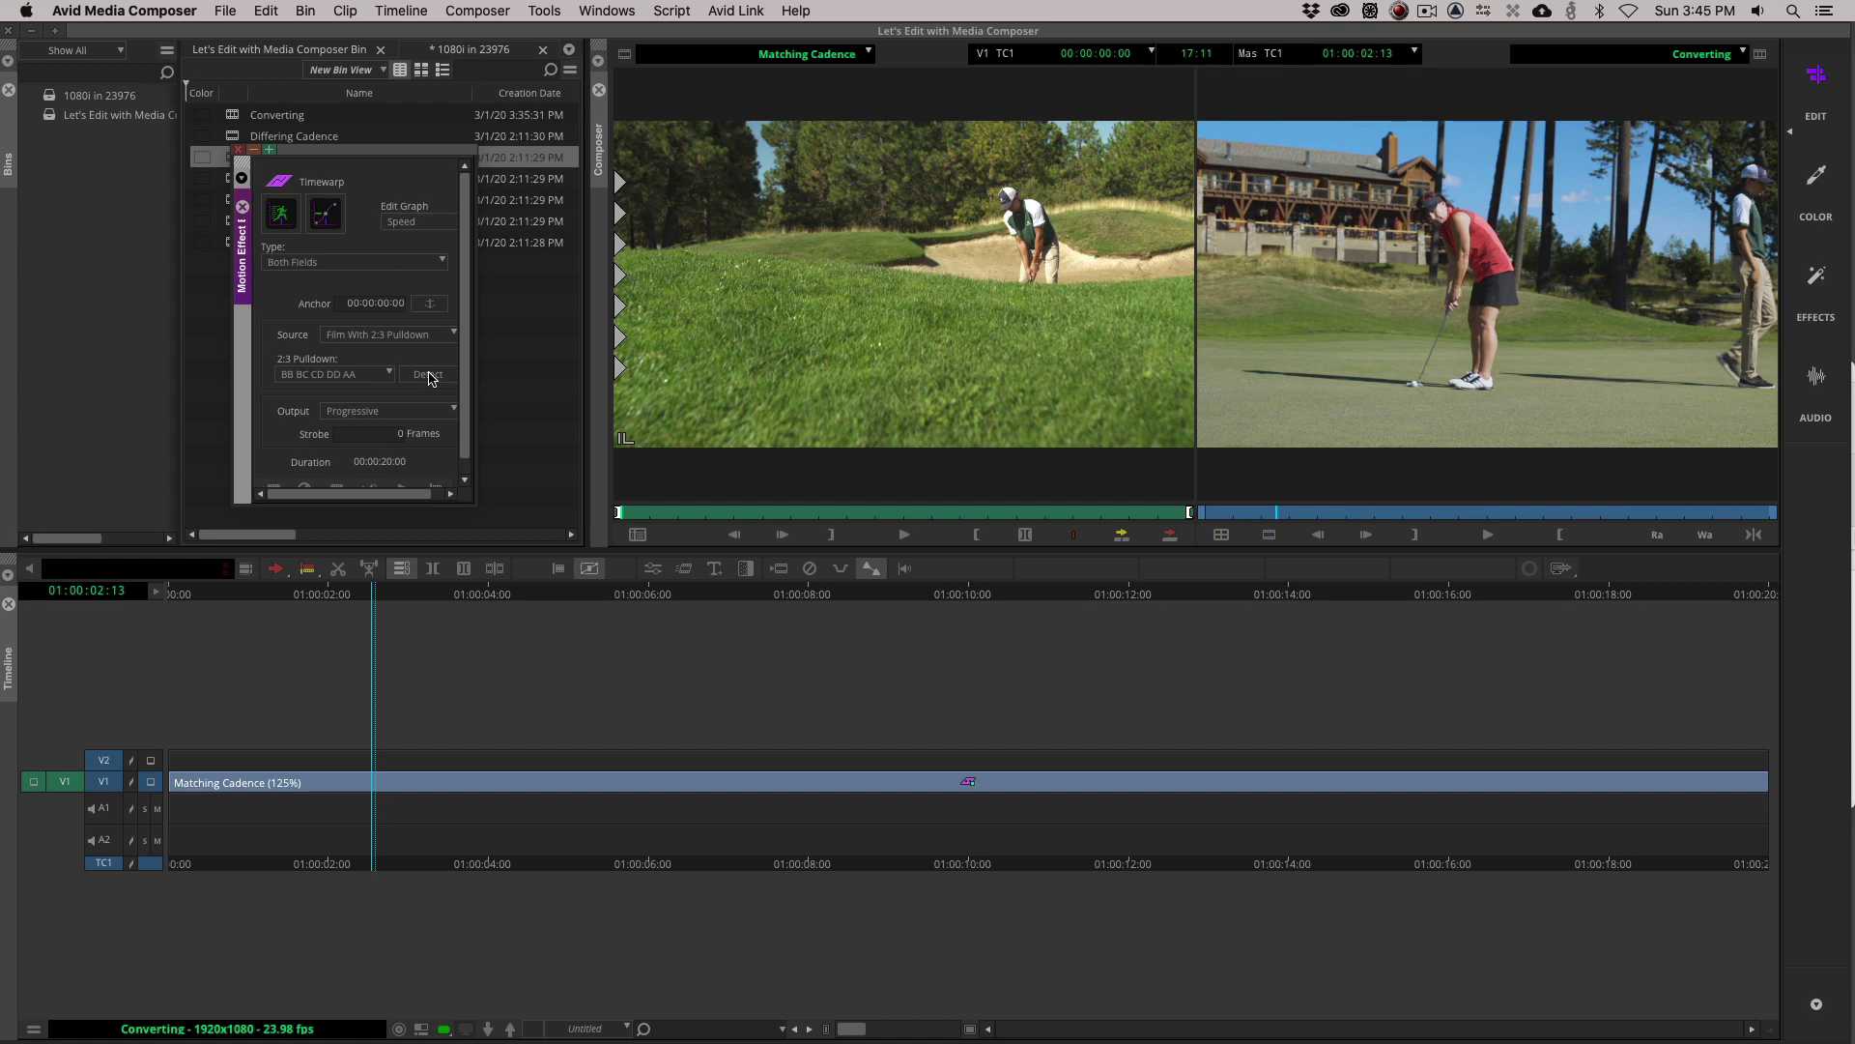
left_click(333, 781)
key("Home")
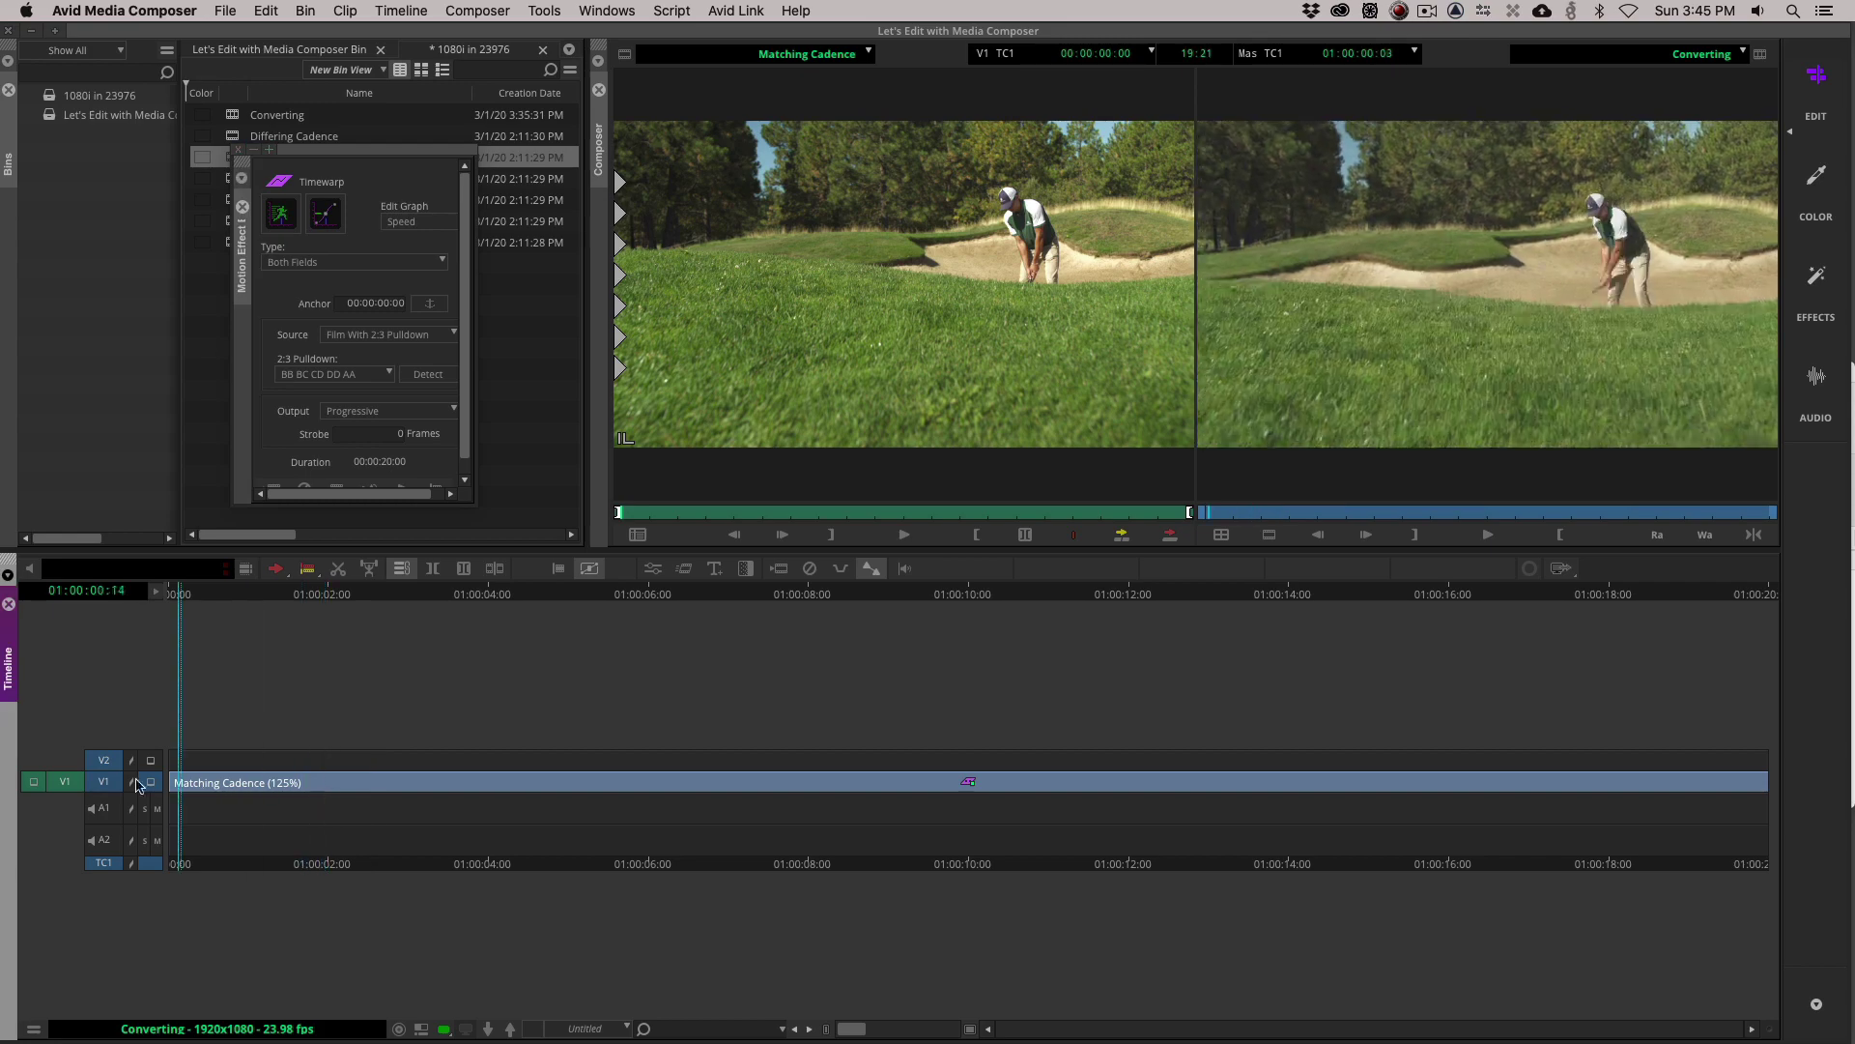
key("space")
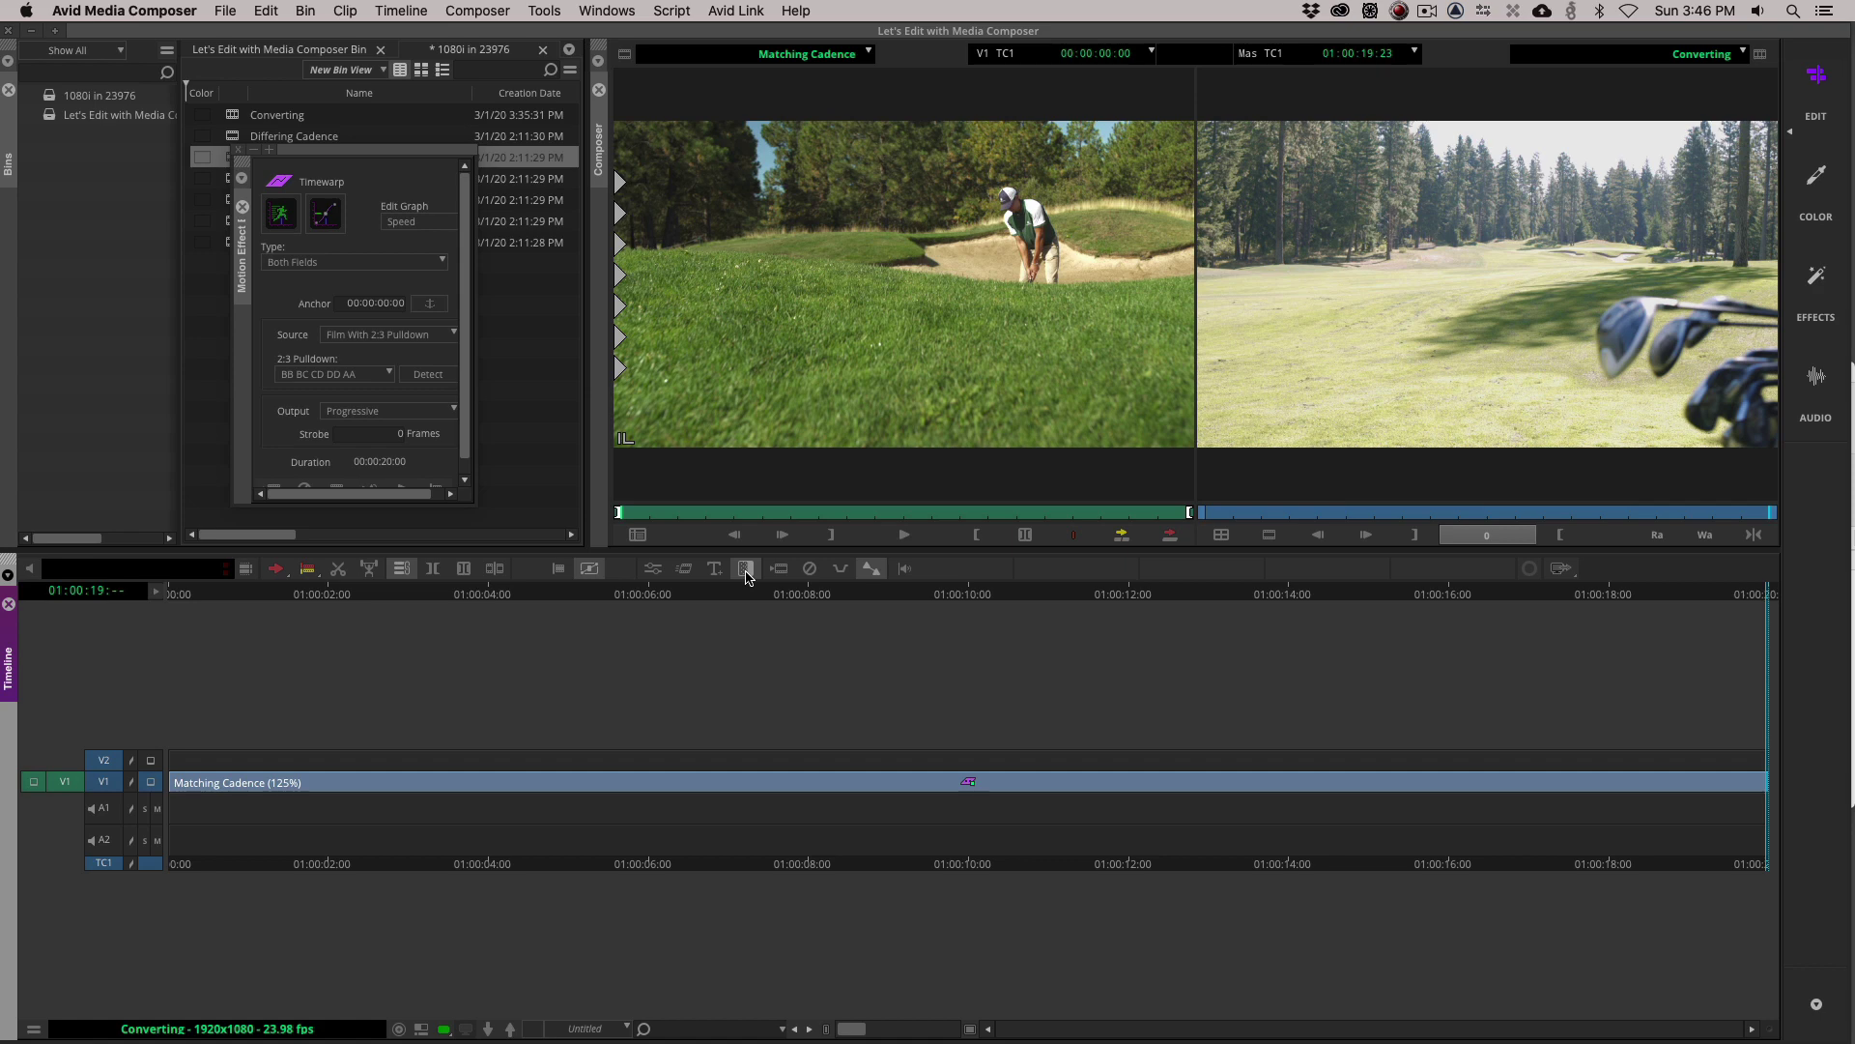
Load Differing Cadence, clear the record monitor, and edit it into a new 1080i 23.976 sequence.
double_click(232, 141)
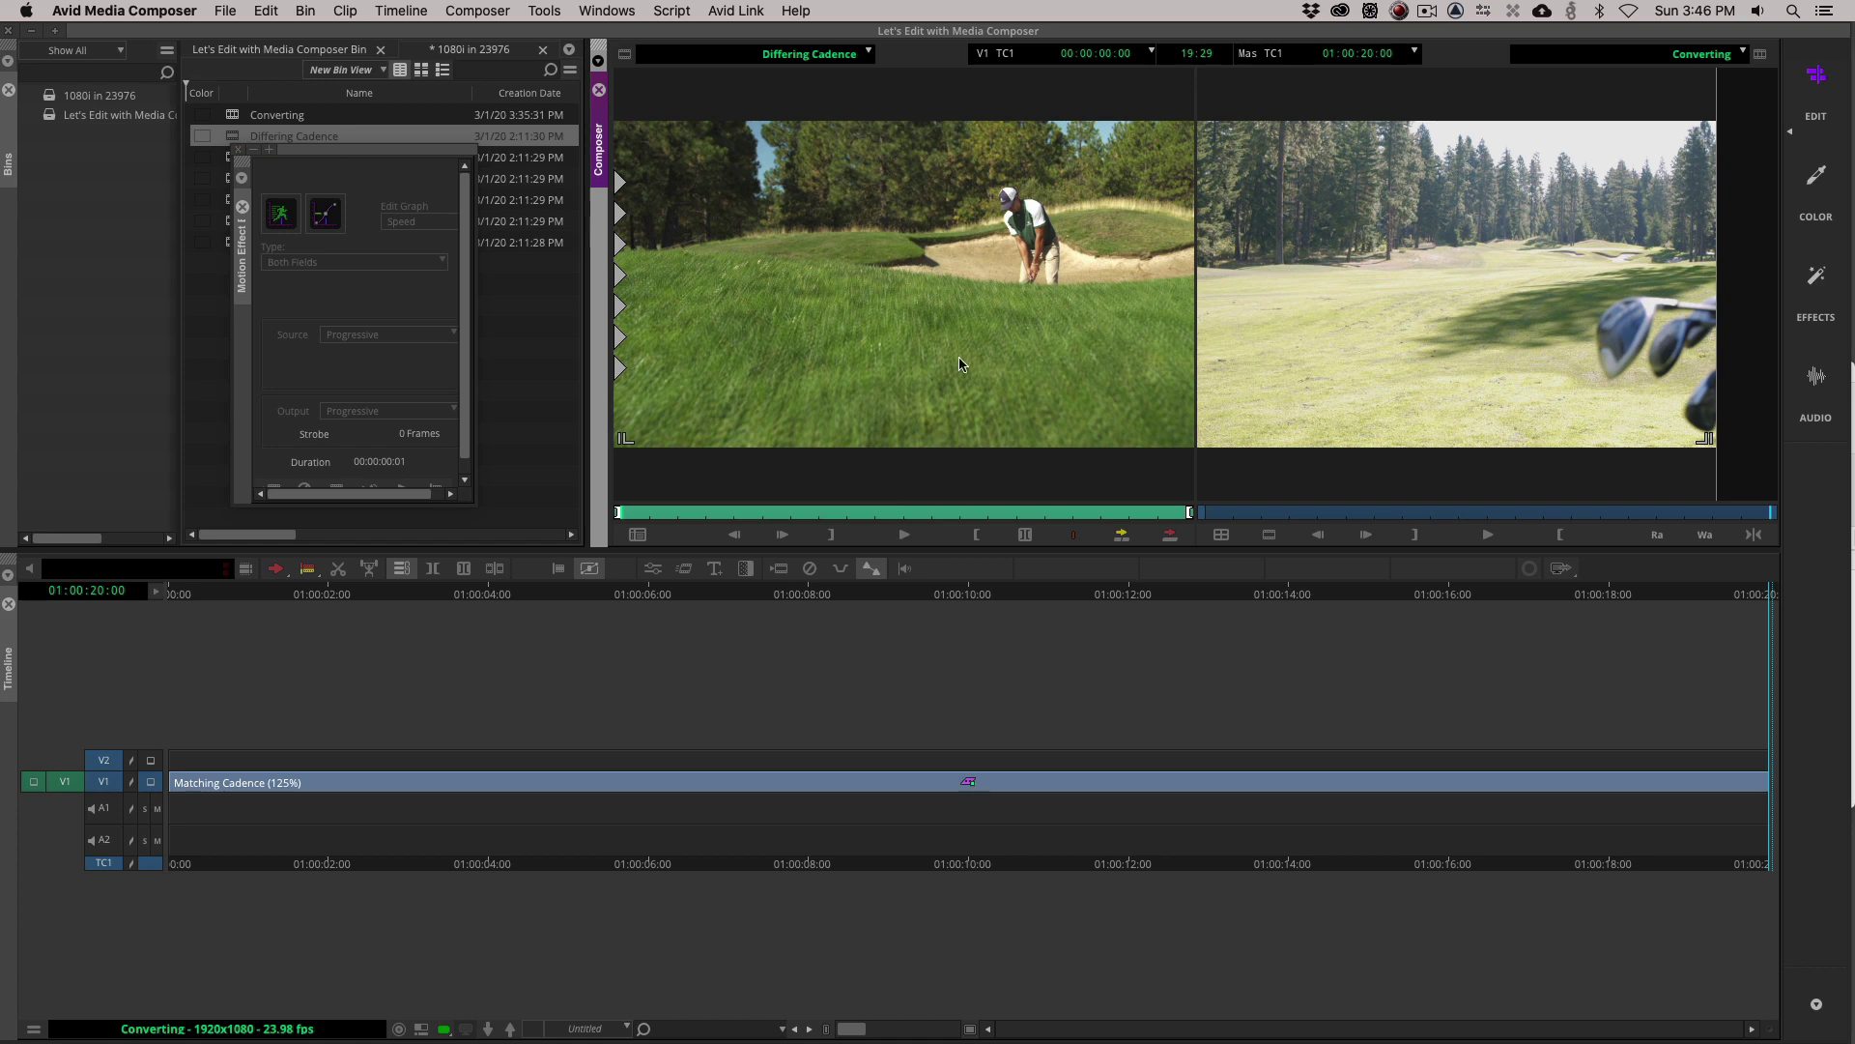
left_click_drag(766, 515, 832, 515)
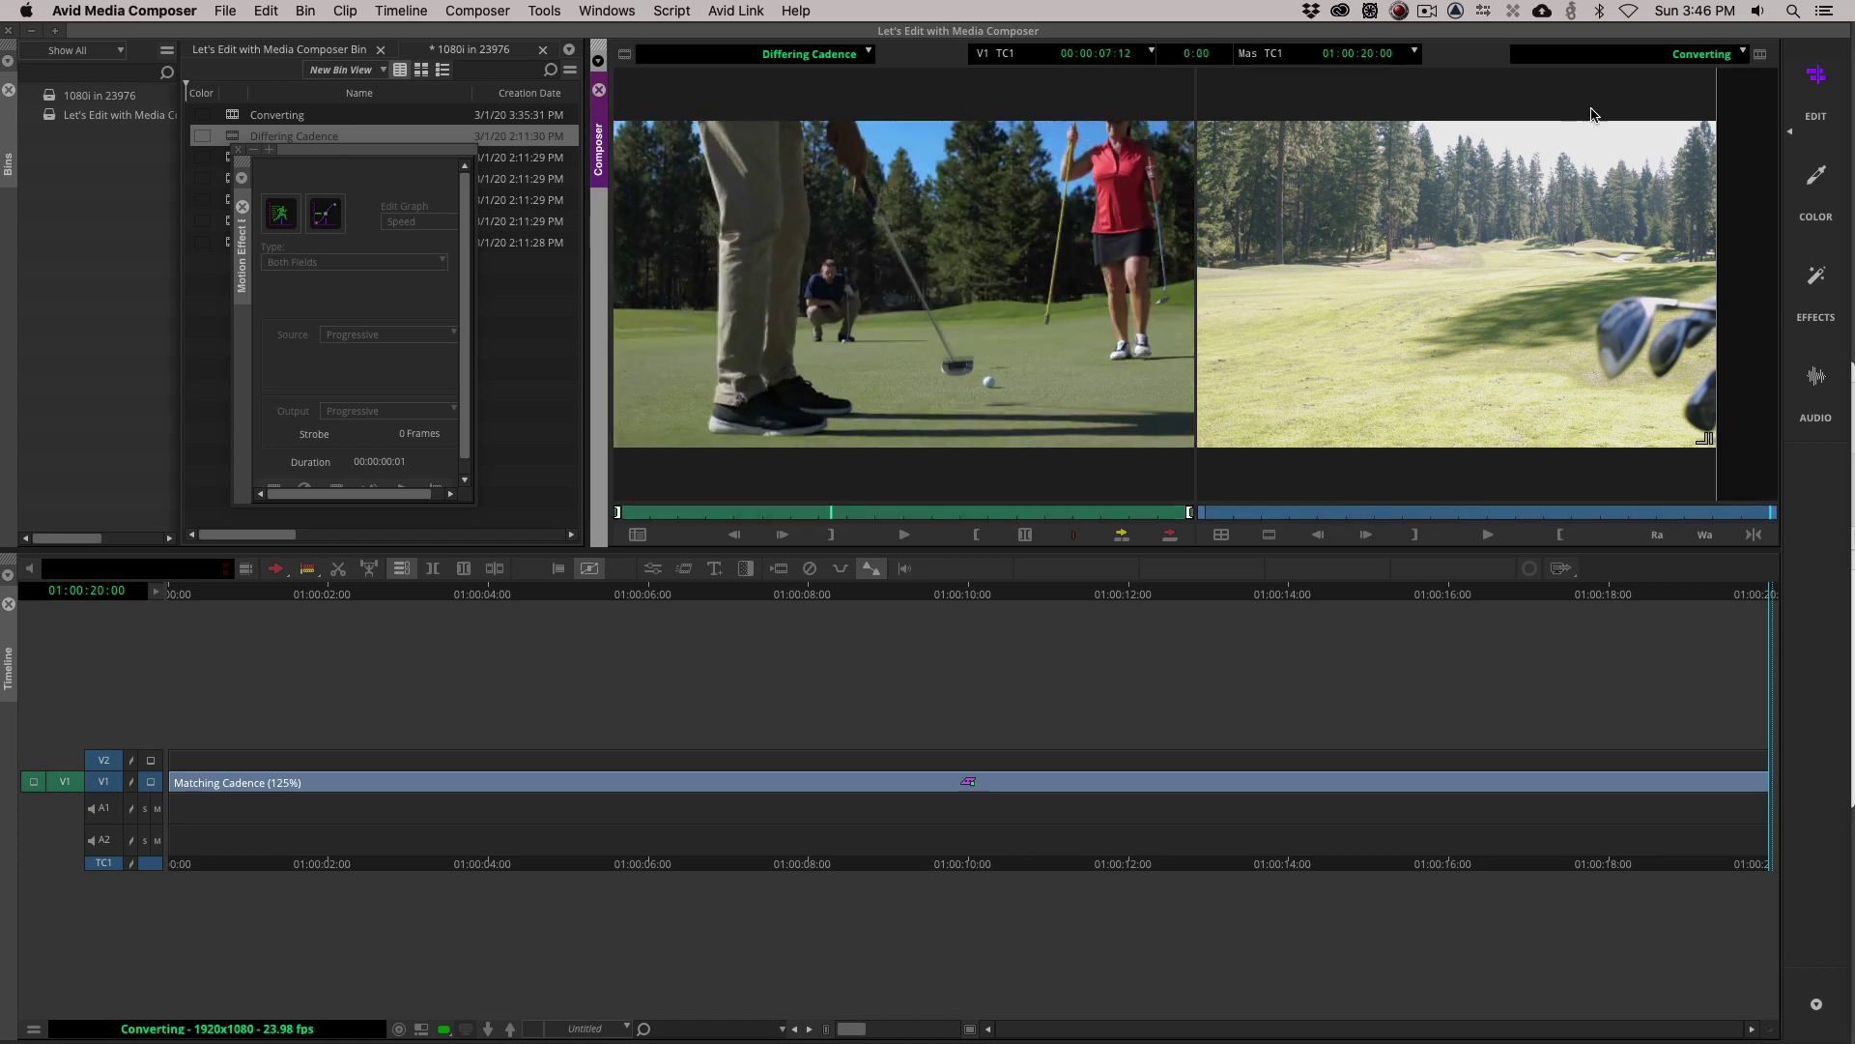
left_click(1690, 58)
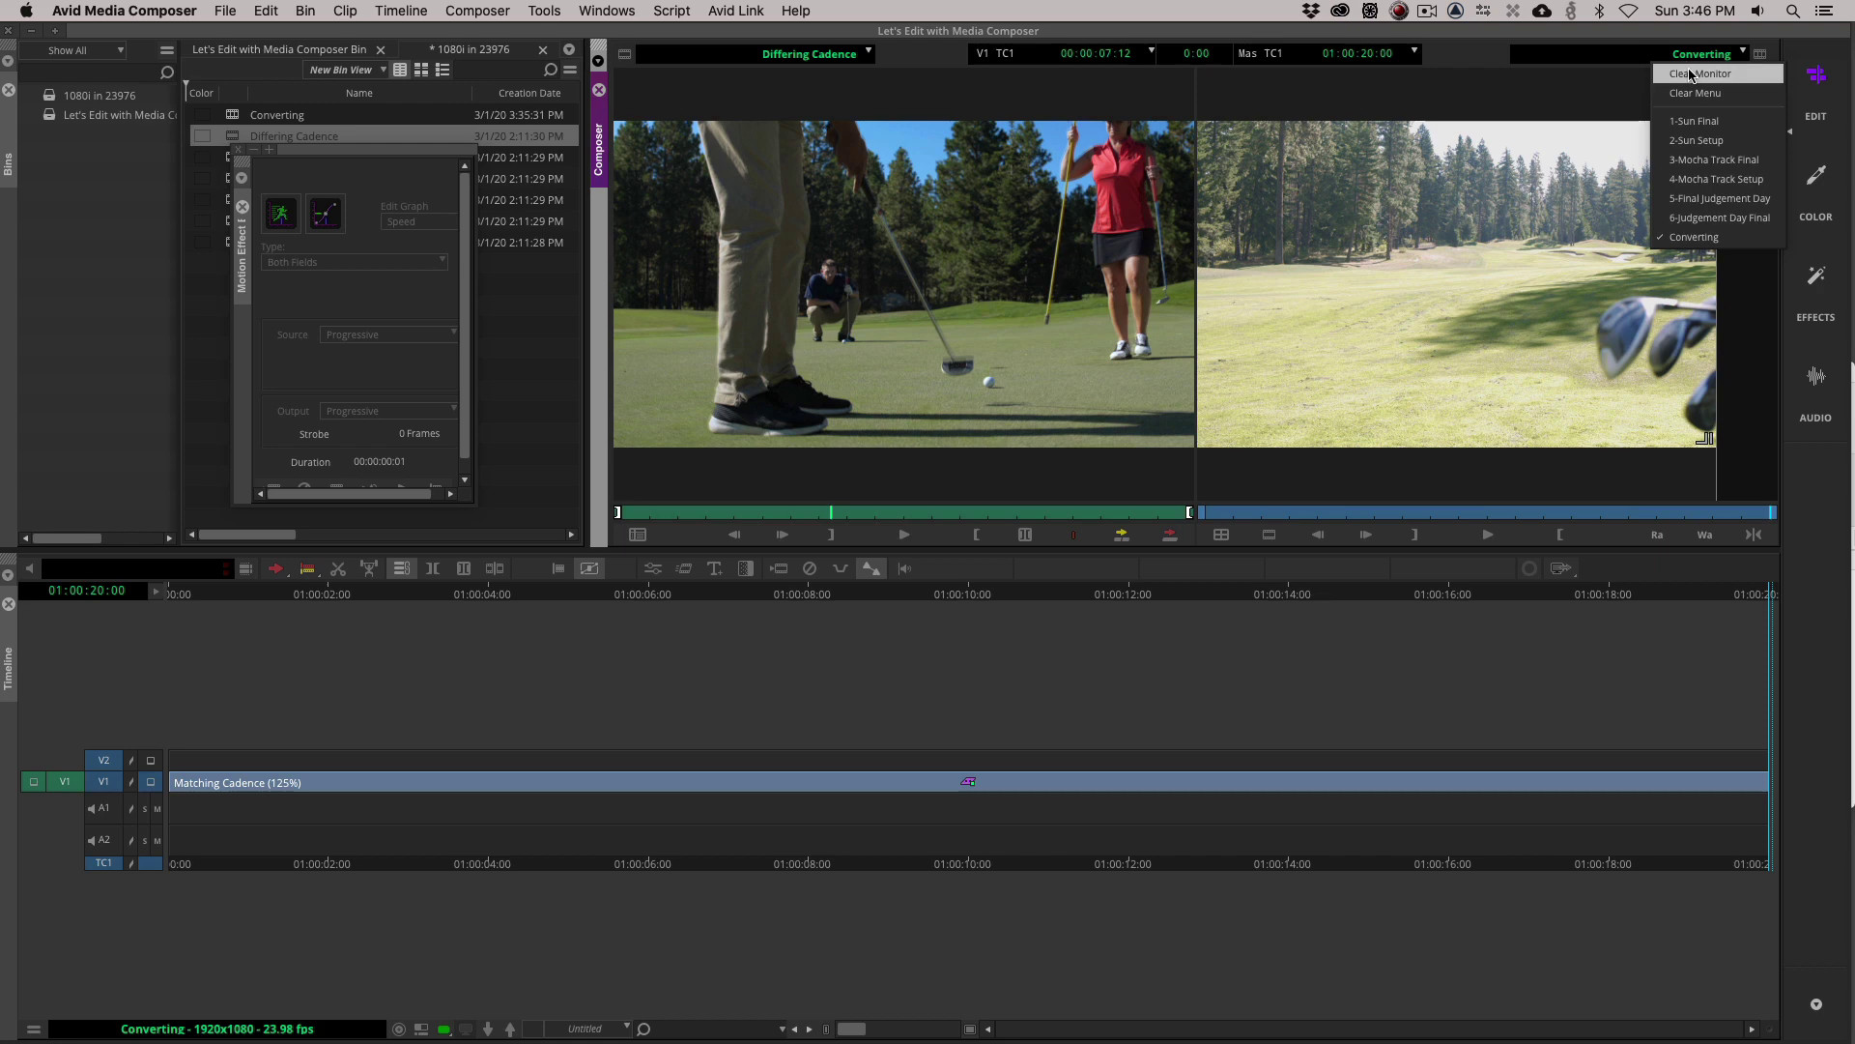
left_click(1690, 75)
left_click(1082, 256)
key("v")
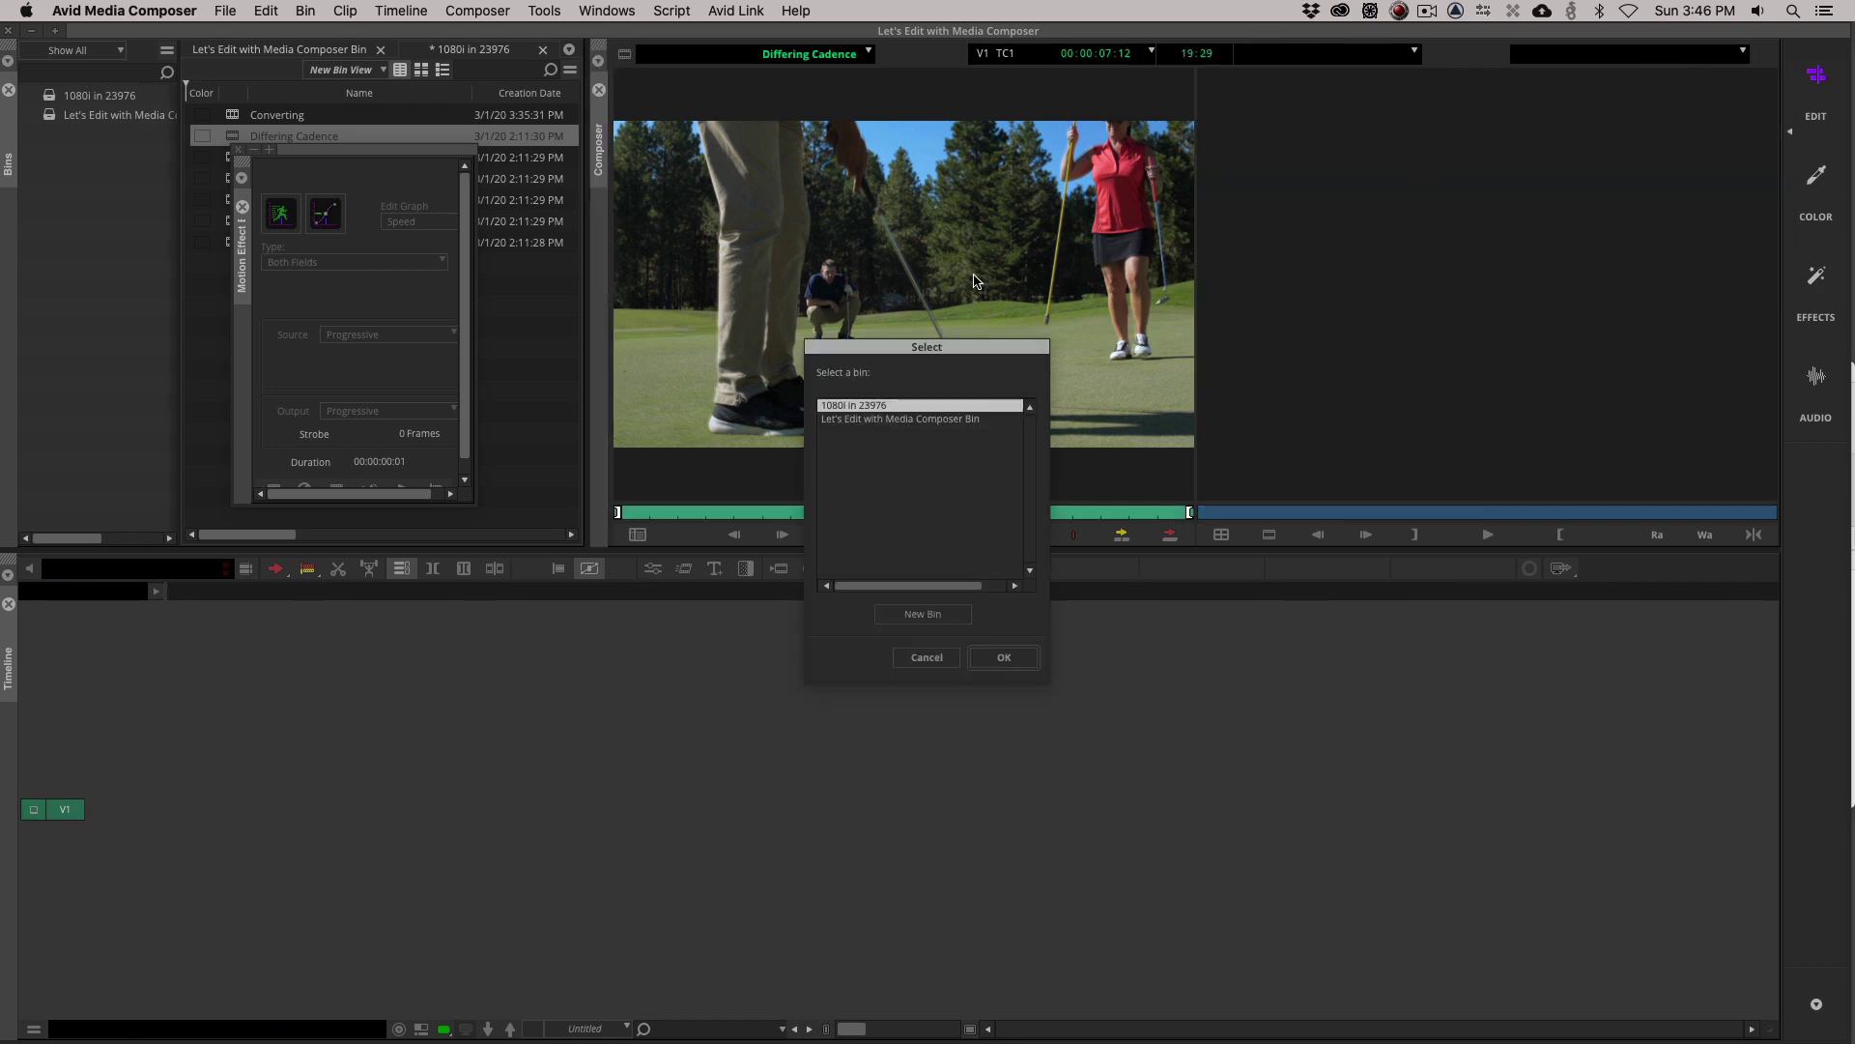
left_click(1004, 658)
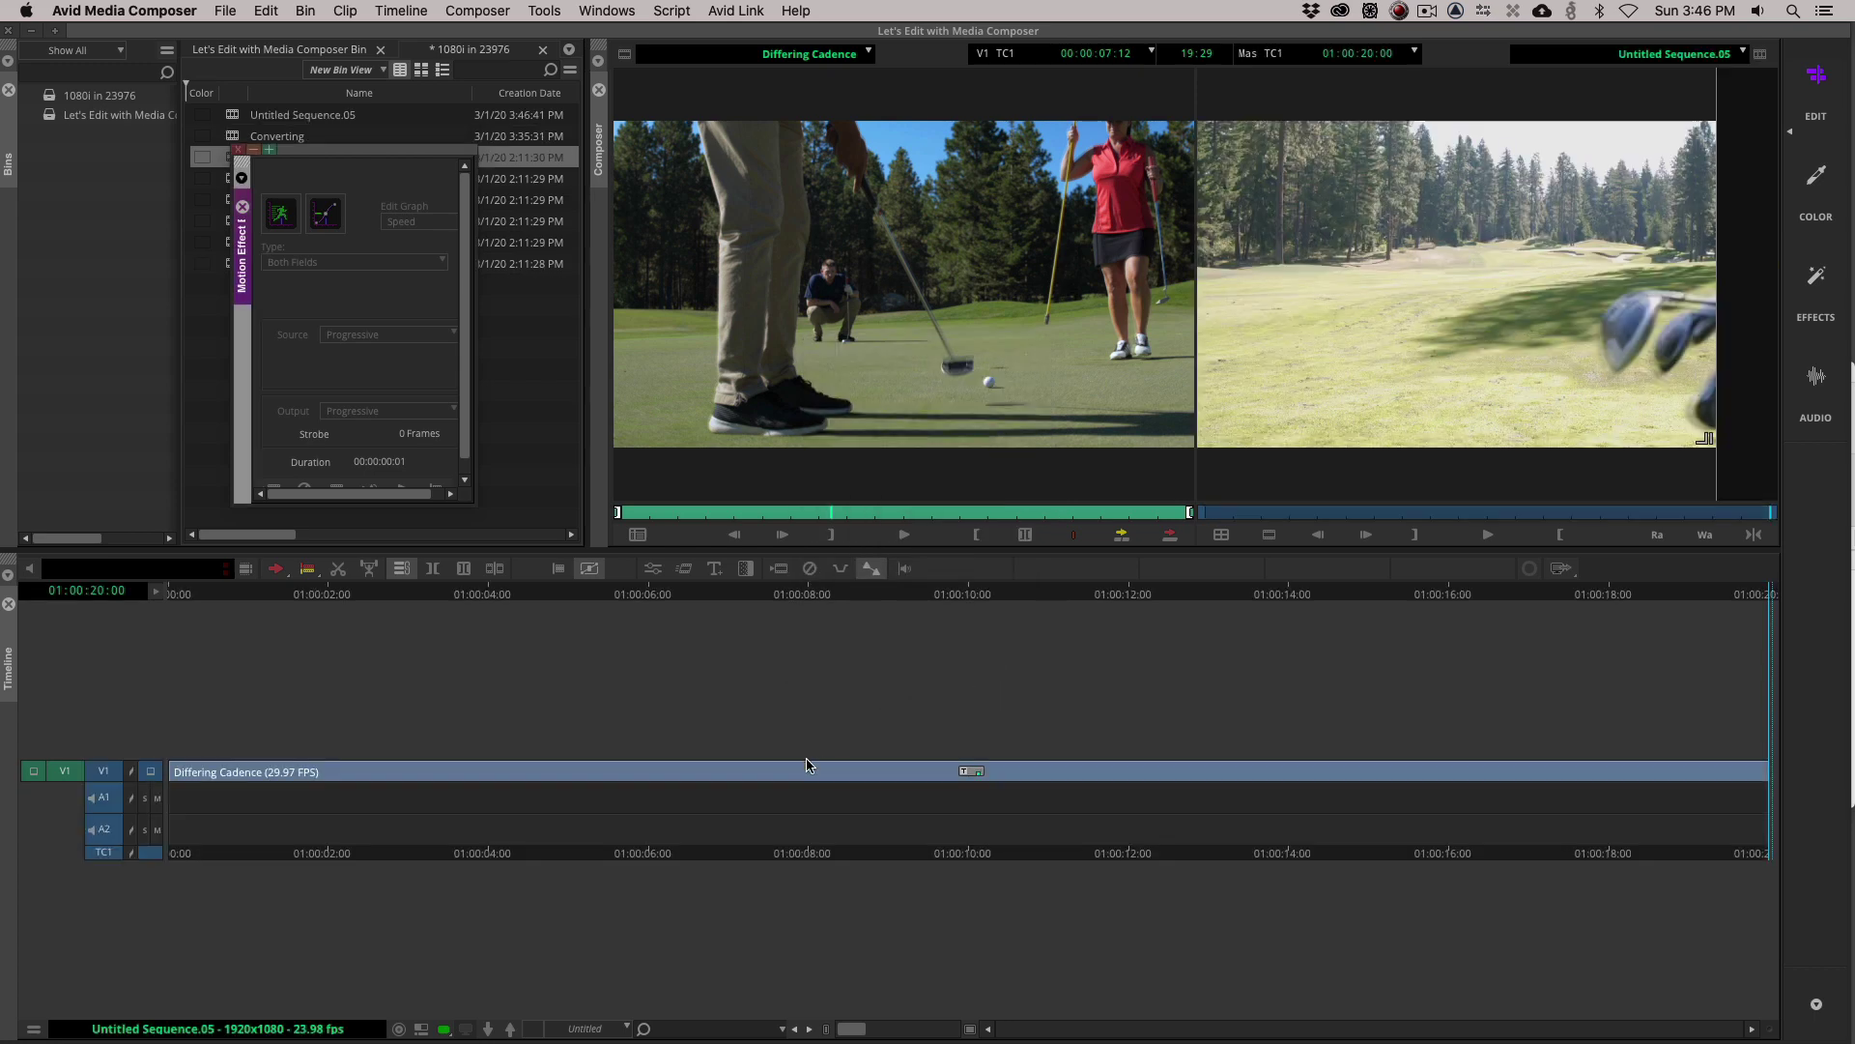
Promote it to a Both Fields Timewarp, detect the BC CD DD AA BB cadence, and locate the shot change.
left_click(413, 196)
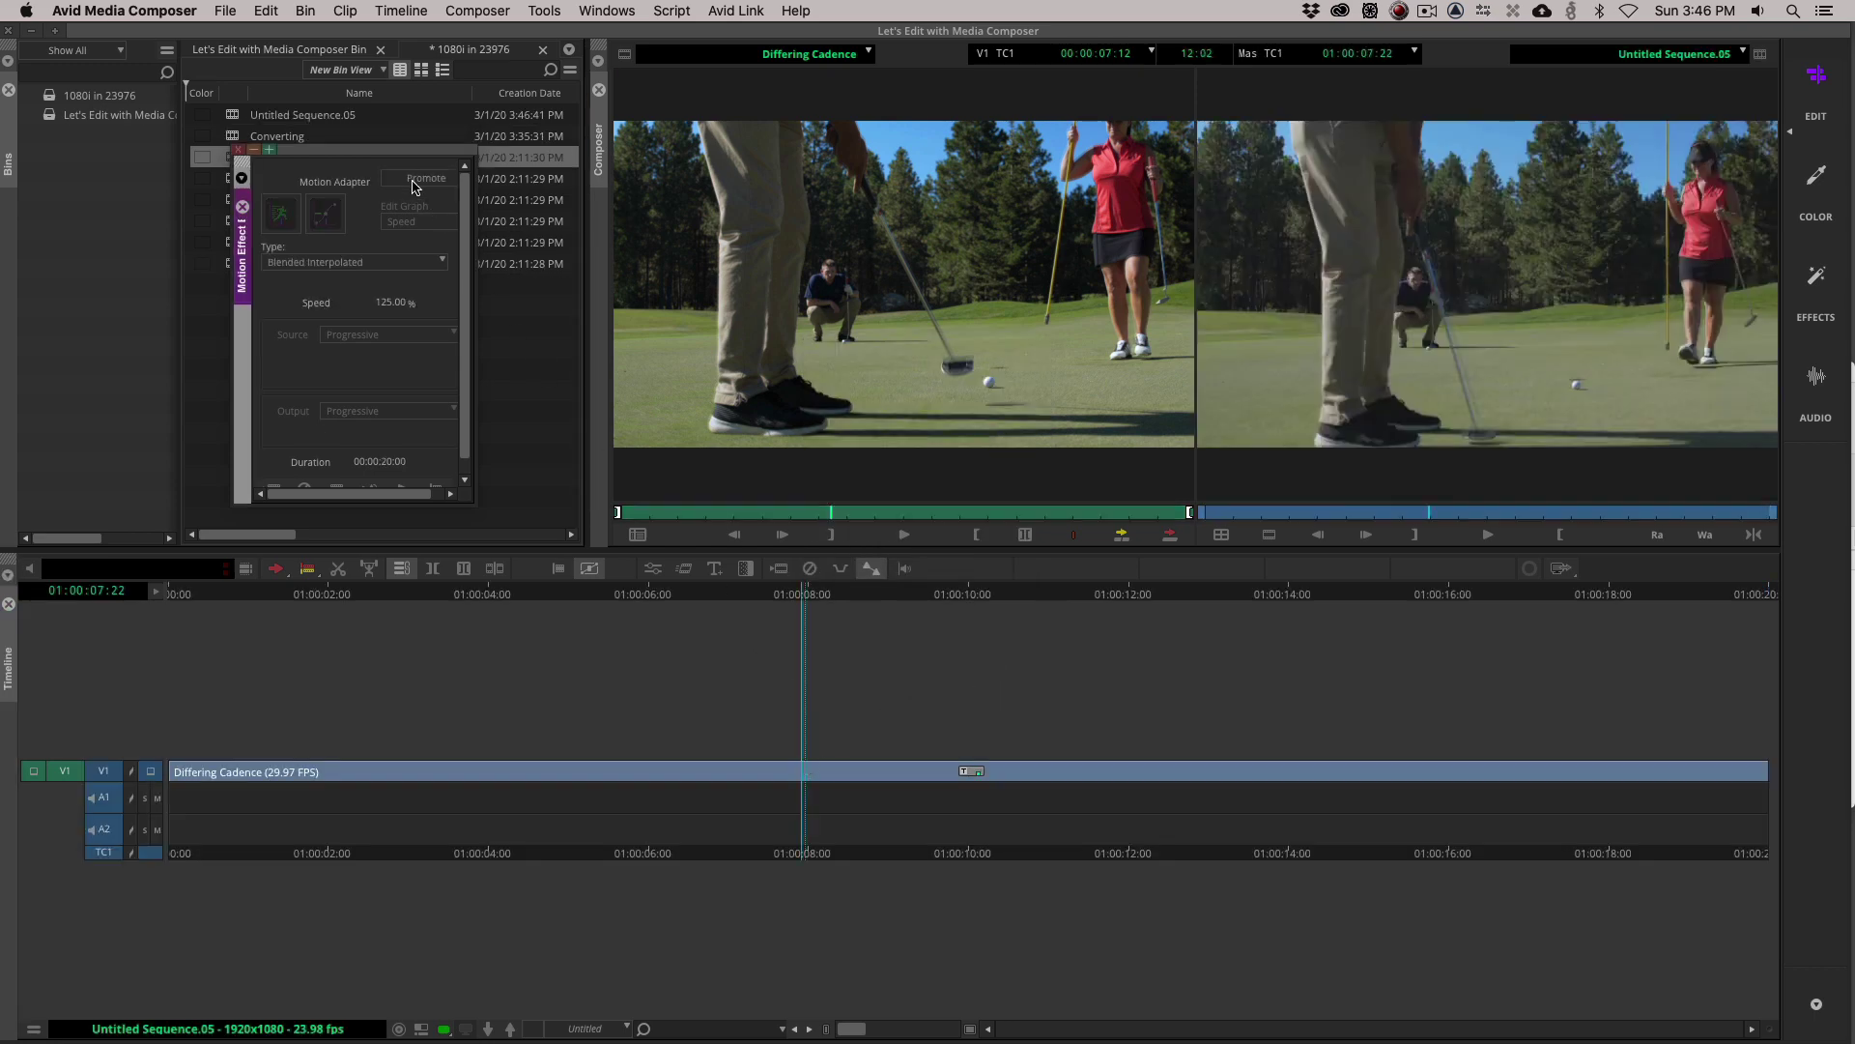
left_click(414, 181)
left_click(348, 263)
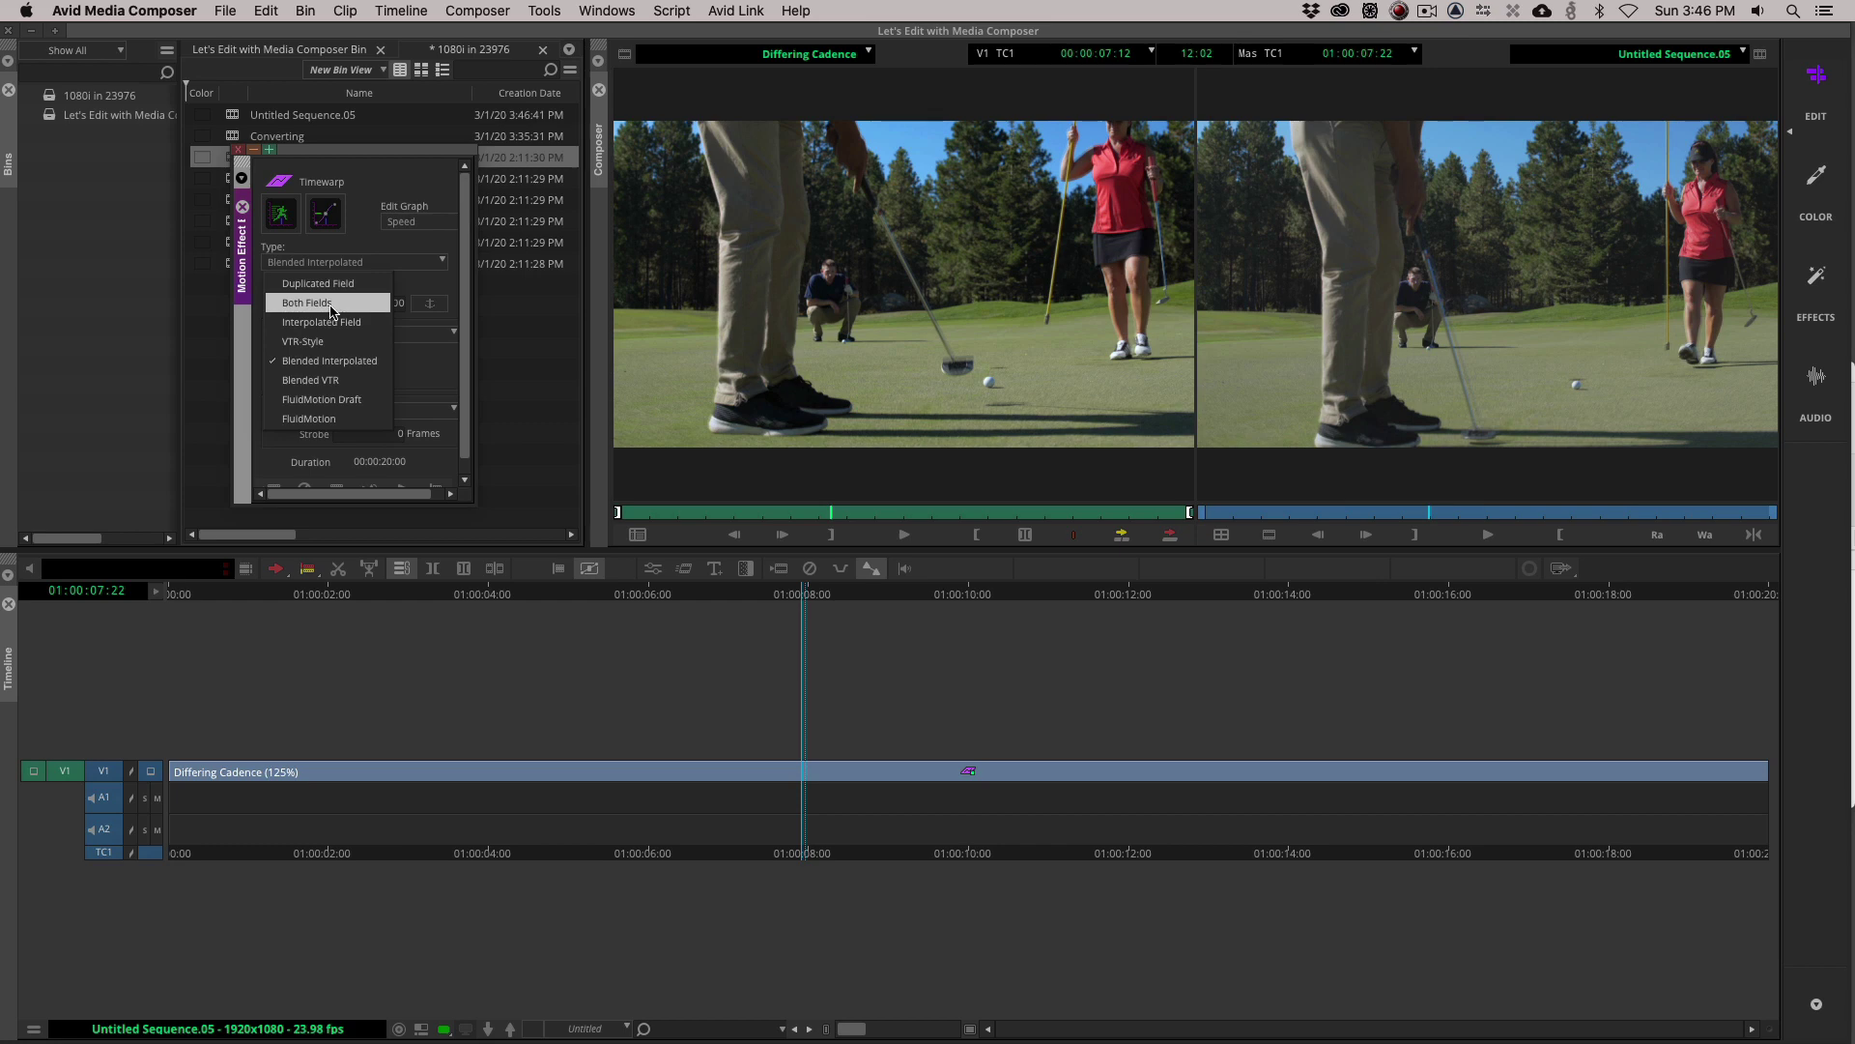
left_click(331, 305)
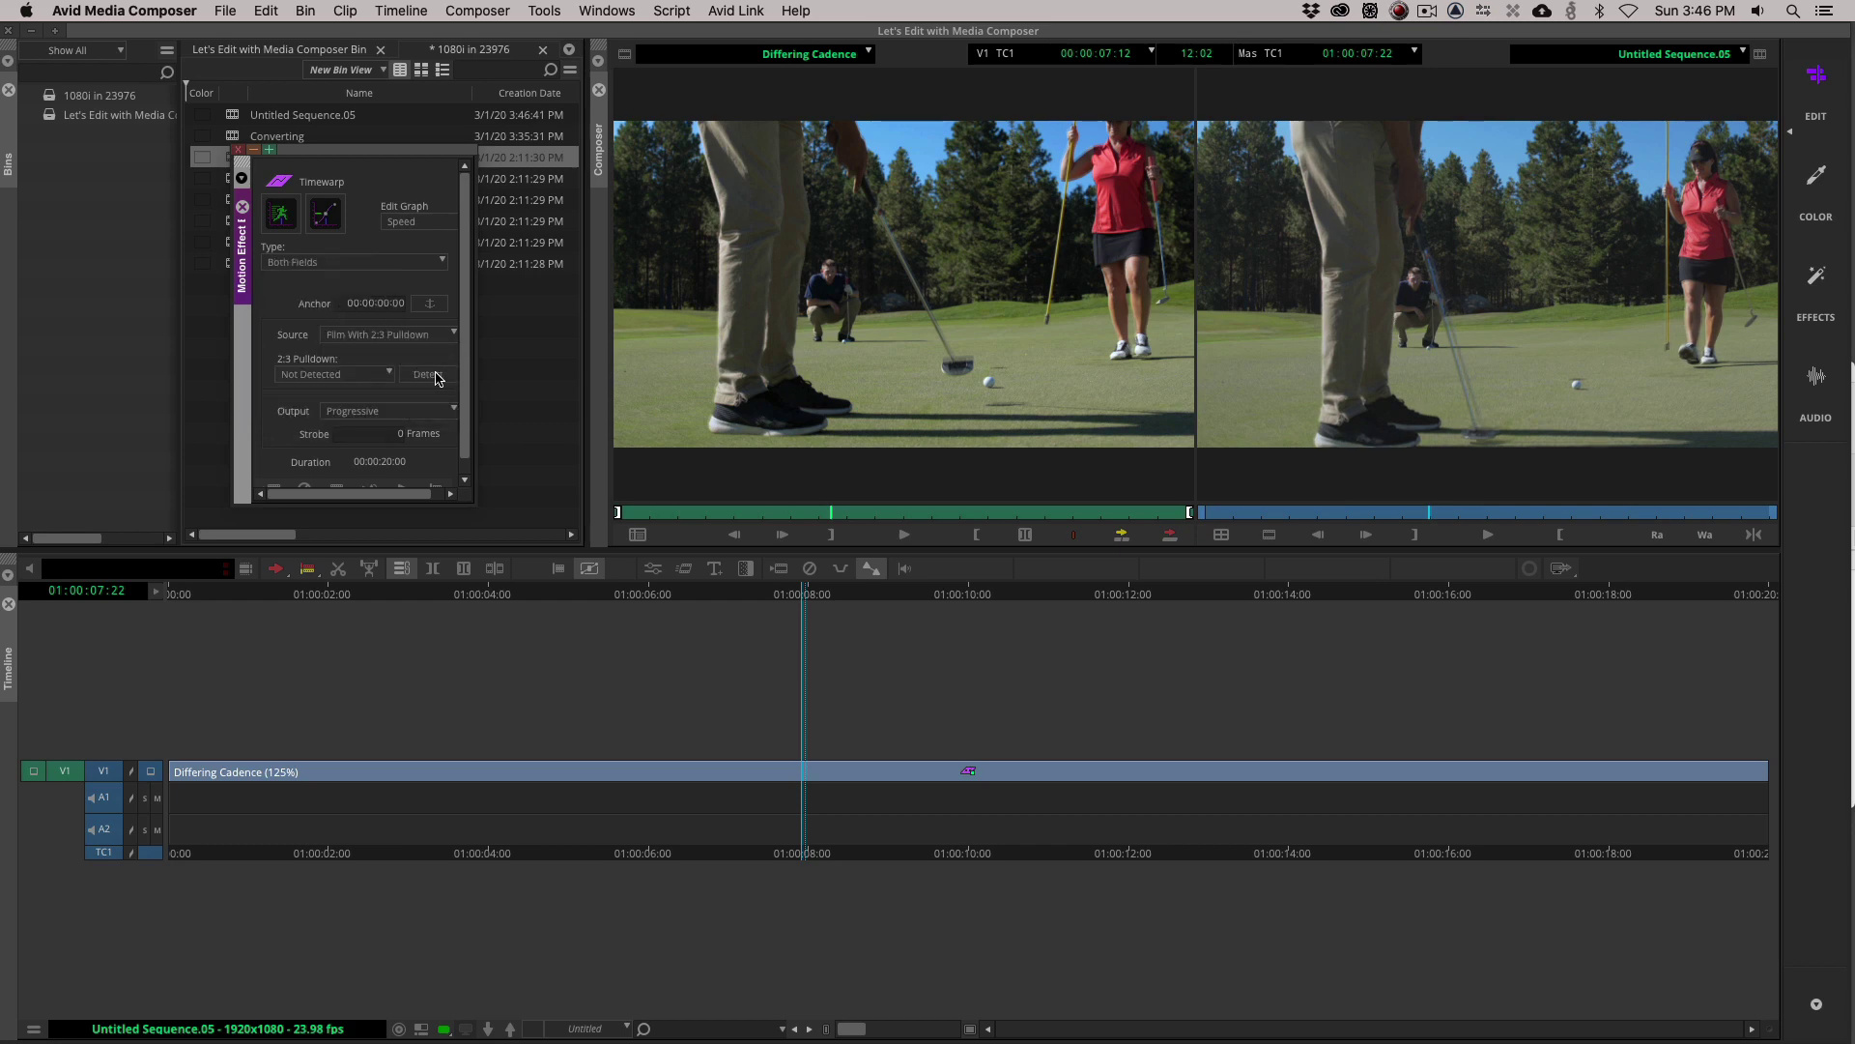
left_click(435, 375)
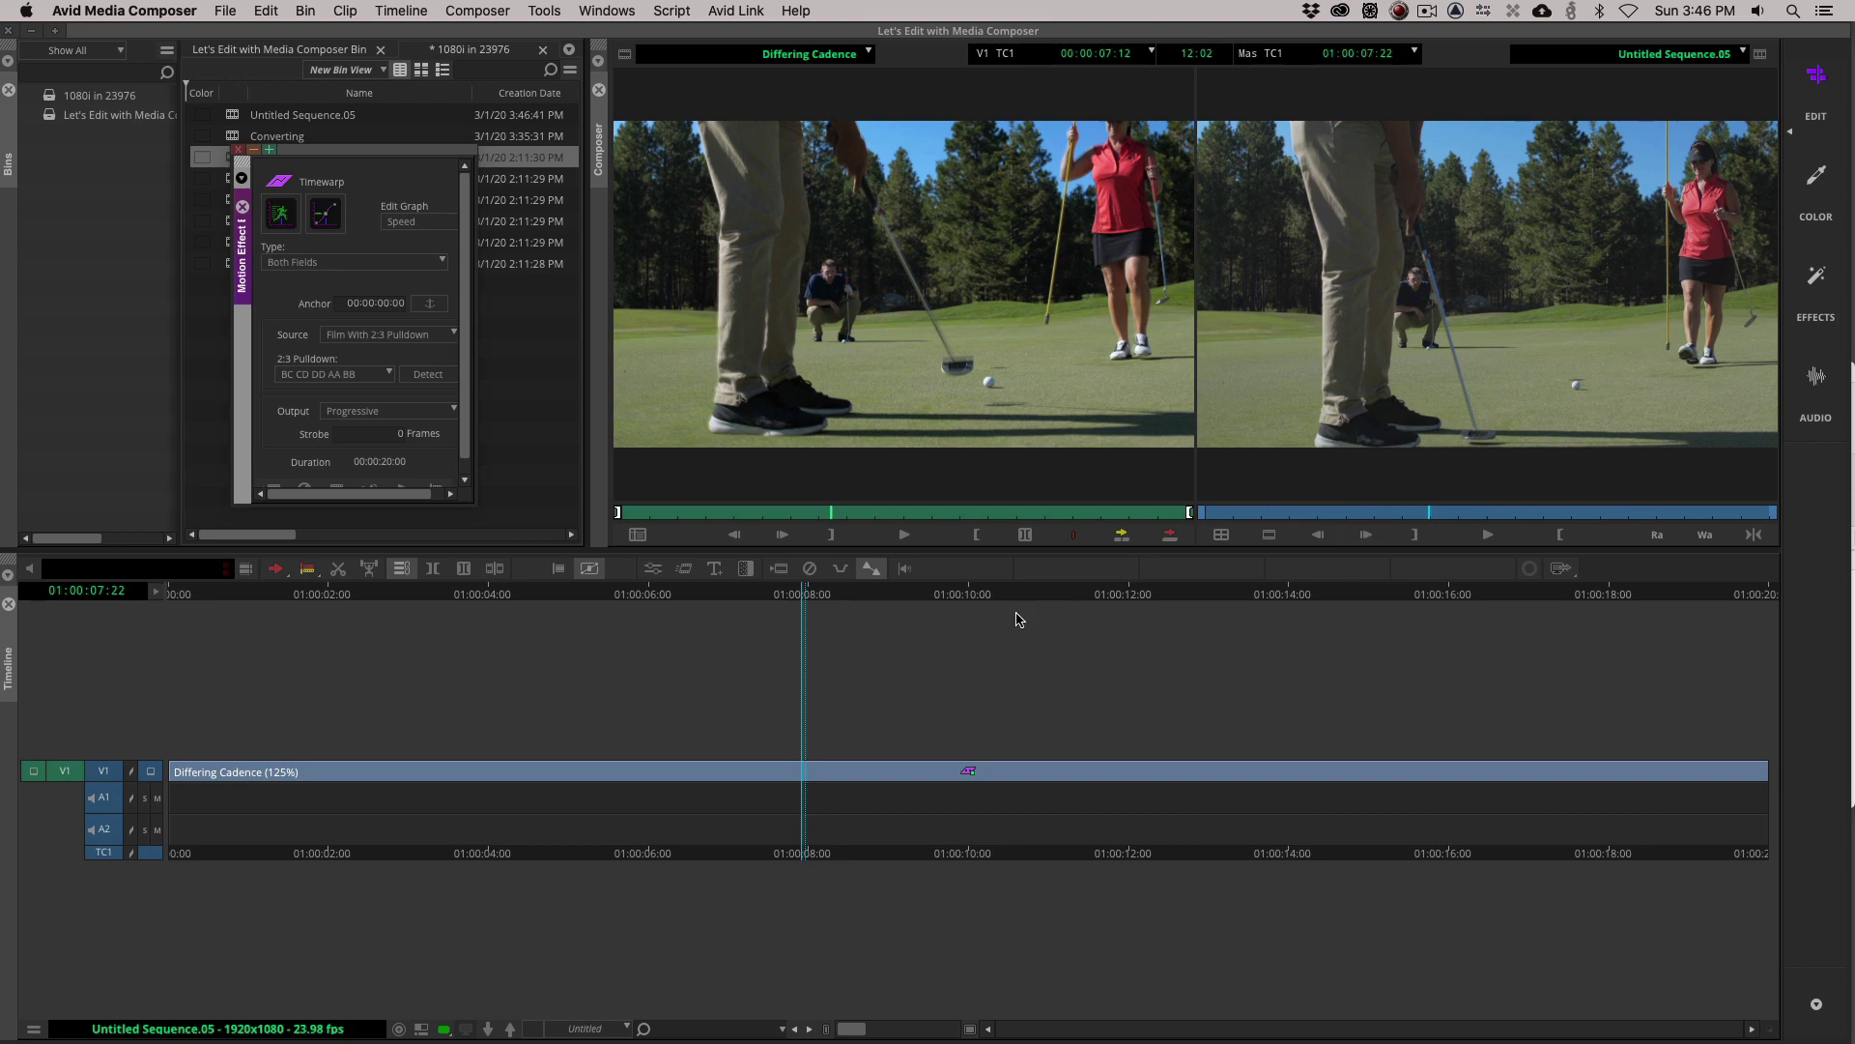
left_click_drag(671, 781, 596, 778)
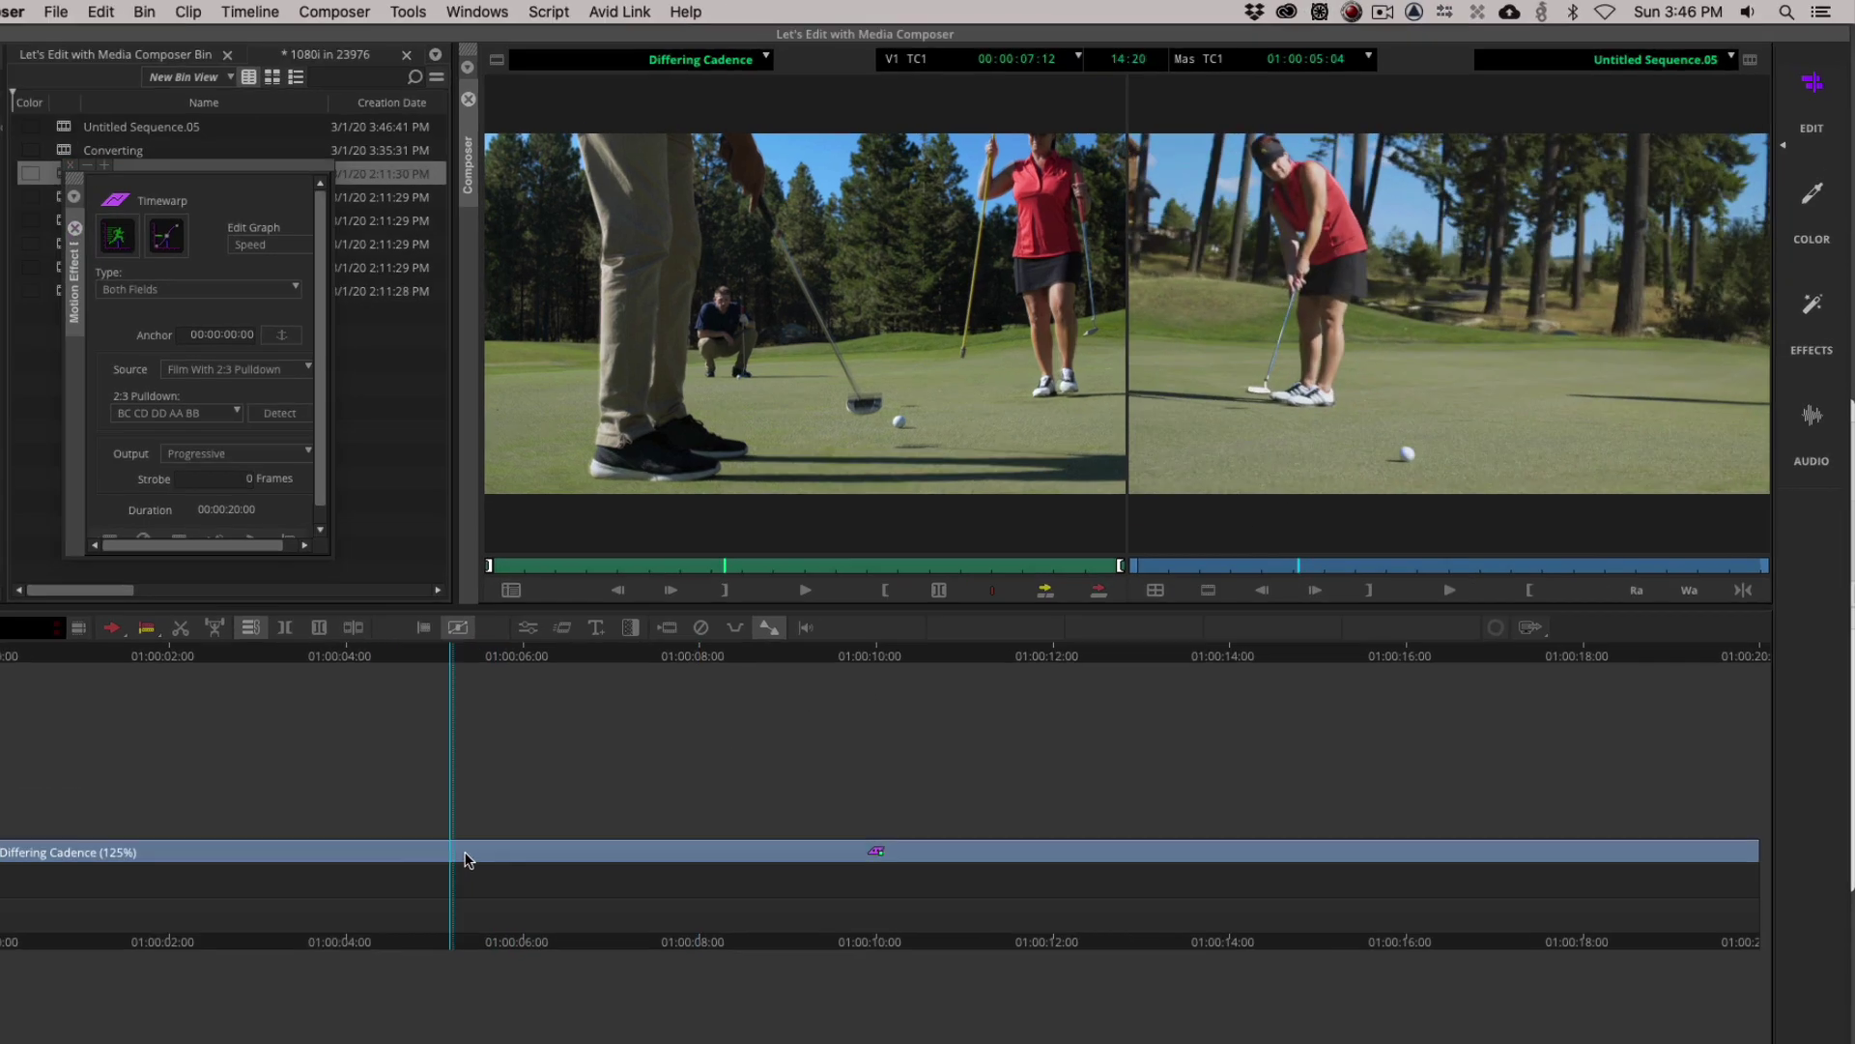
mouse_move(464, 859)
left_mouse_down()
mouse_move(590, 860)
mouse_move(501, 859)
left_mouse_up()
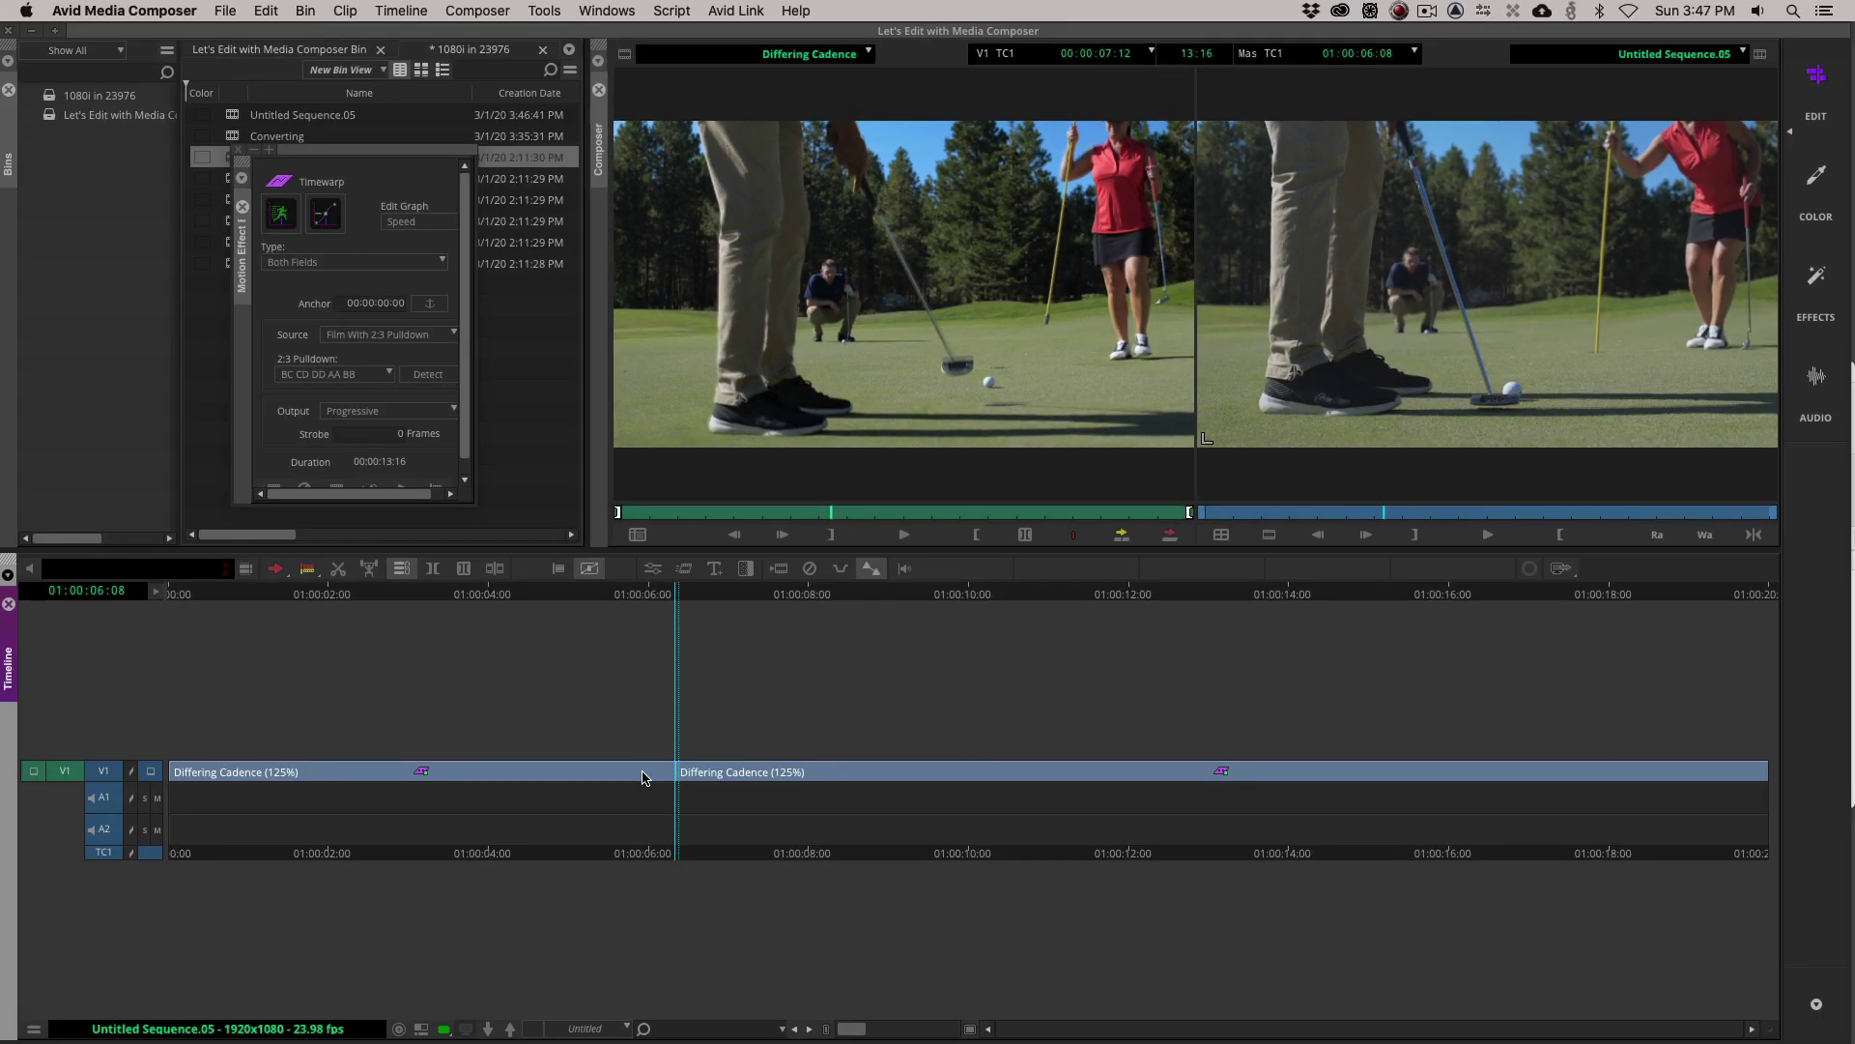
Add an edit at the next shot change and park in the middle shot at 01:00:04:00.
left_click_drag(647, 773, 354, 783)
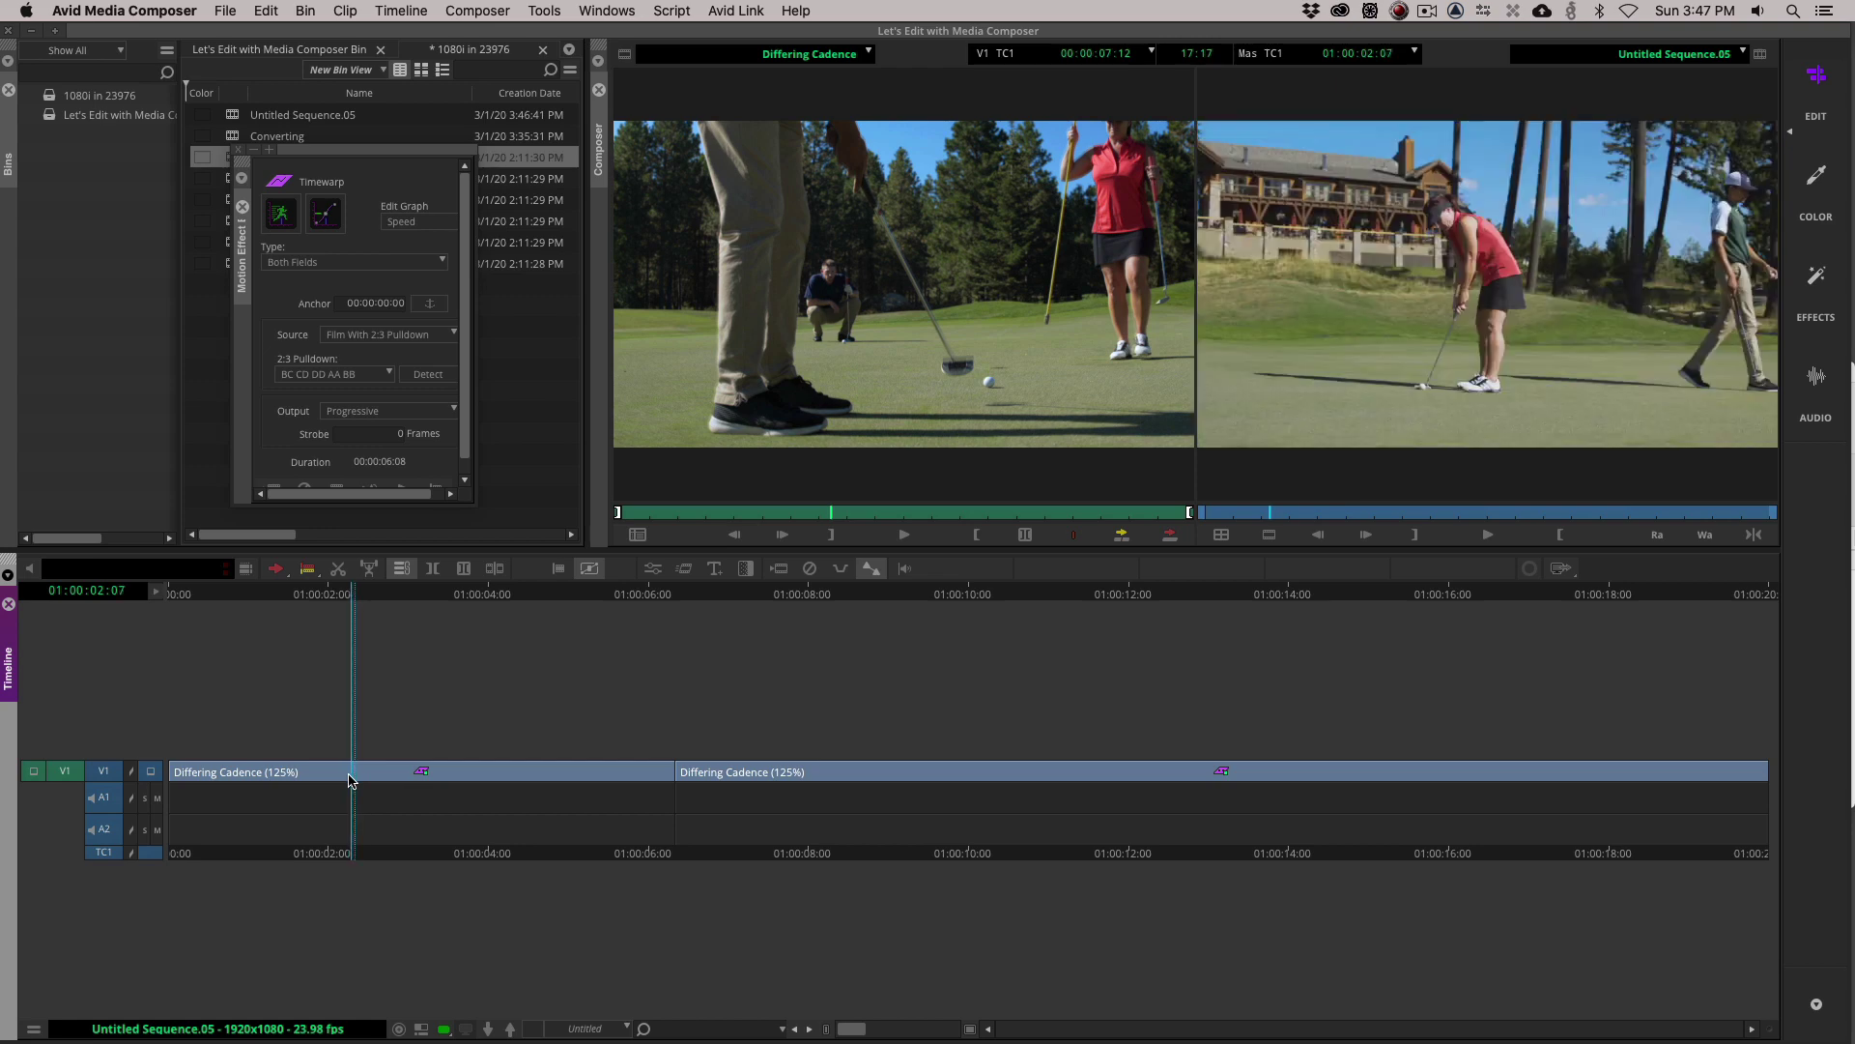
key("h")
left_click(490, 785)
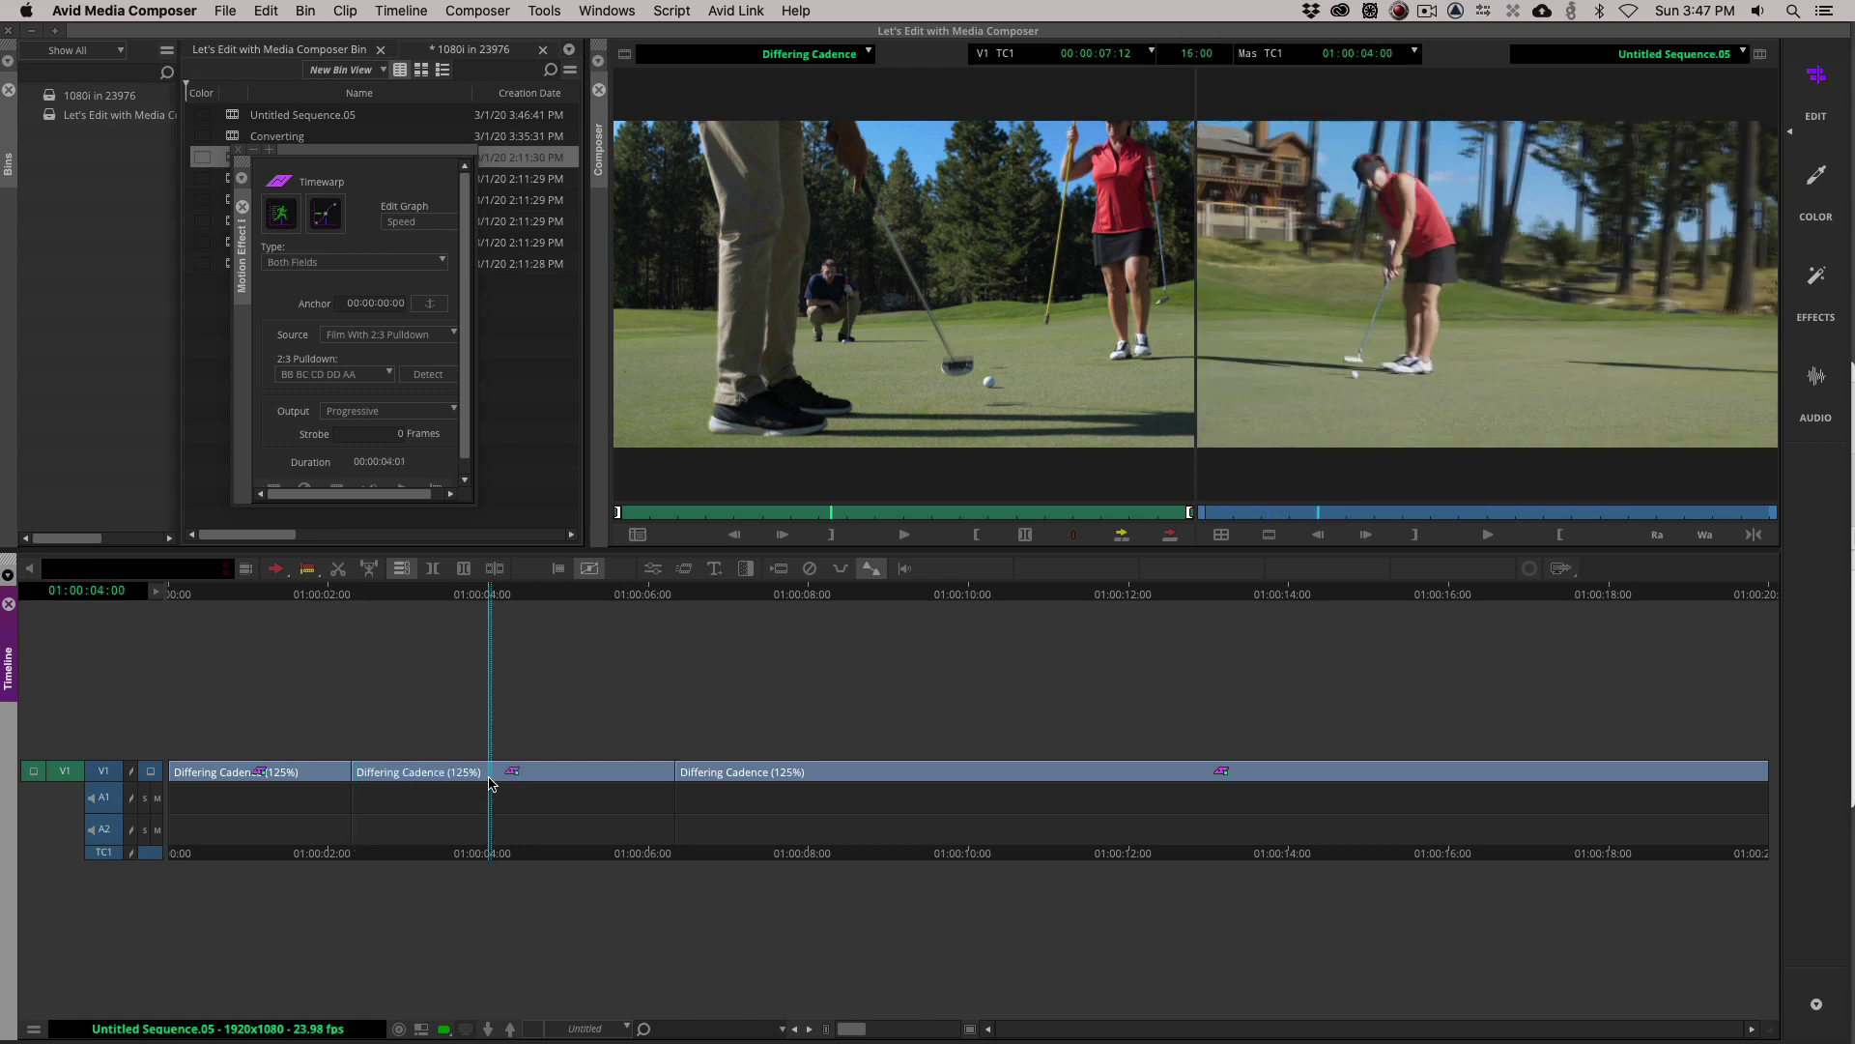
Set the middle shot's 2:3 pulldown to AA BB BC CD DD, briefly trying BC CD DD AA BB.
left_click(358, 373)
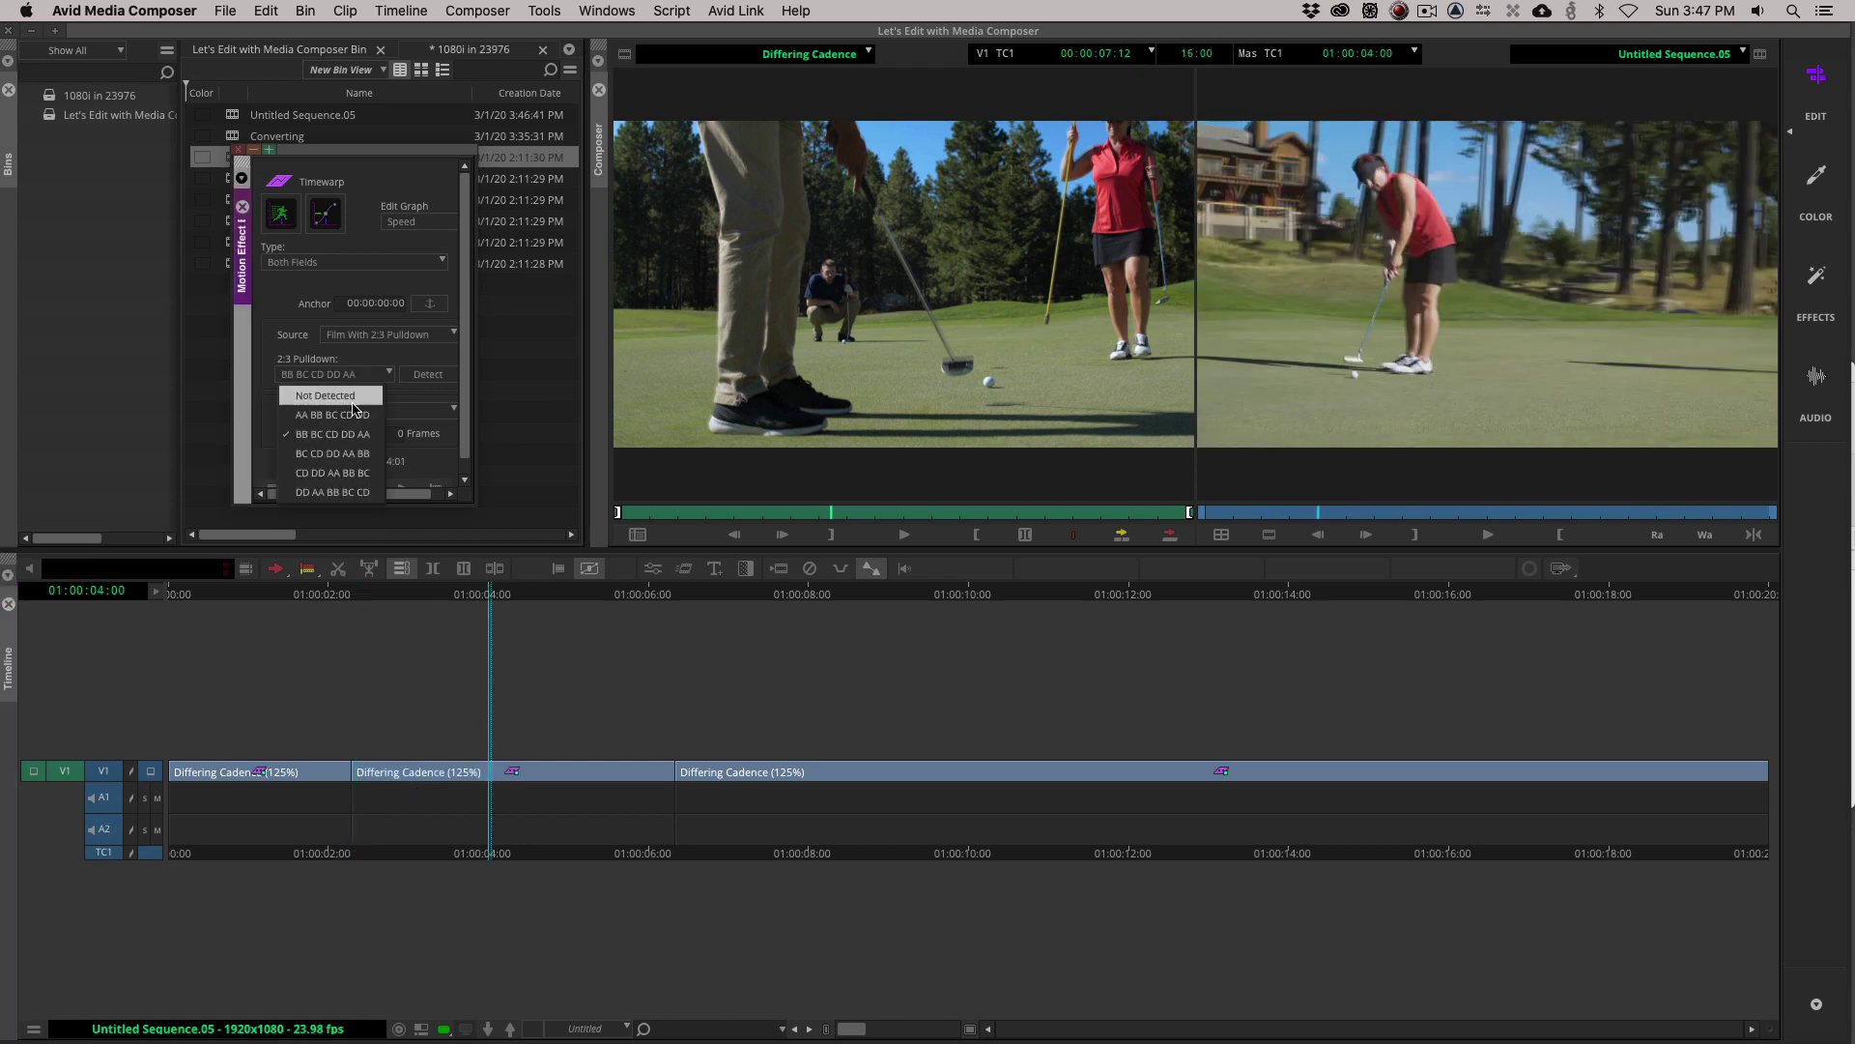
left_click(351, 419)
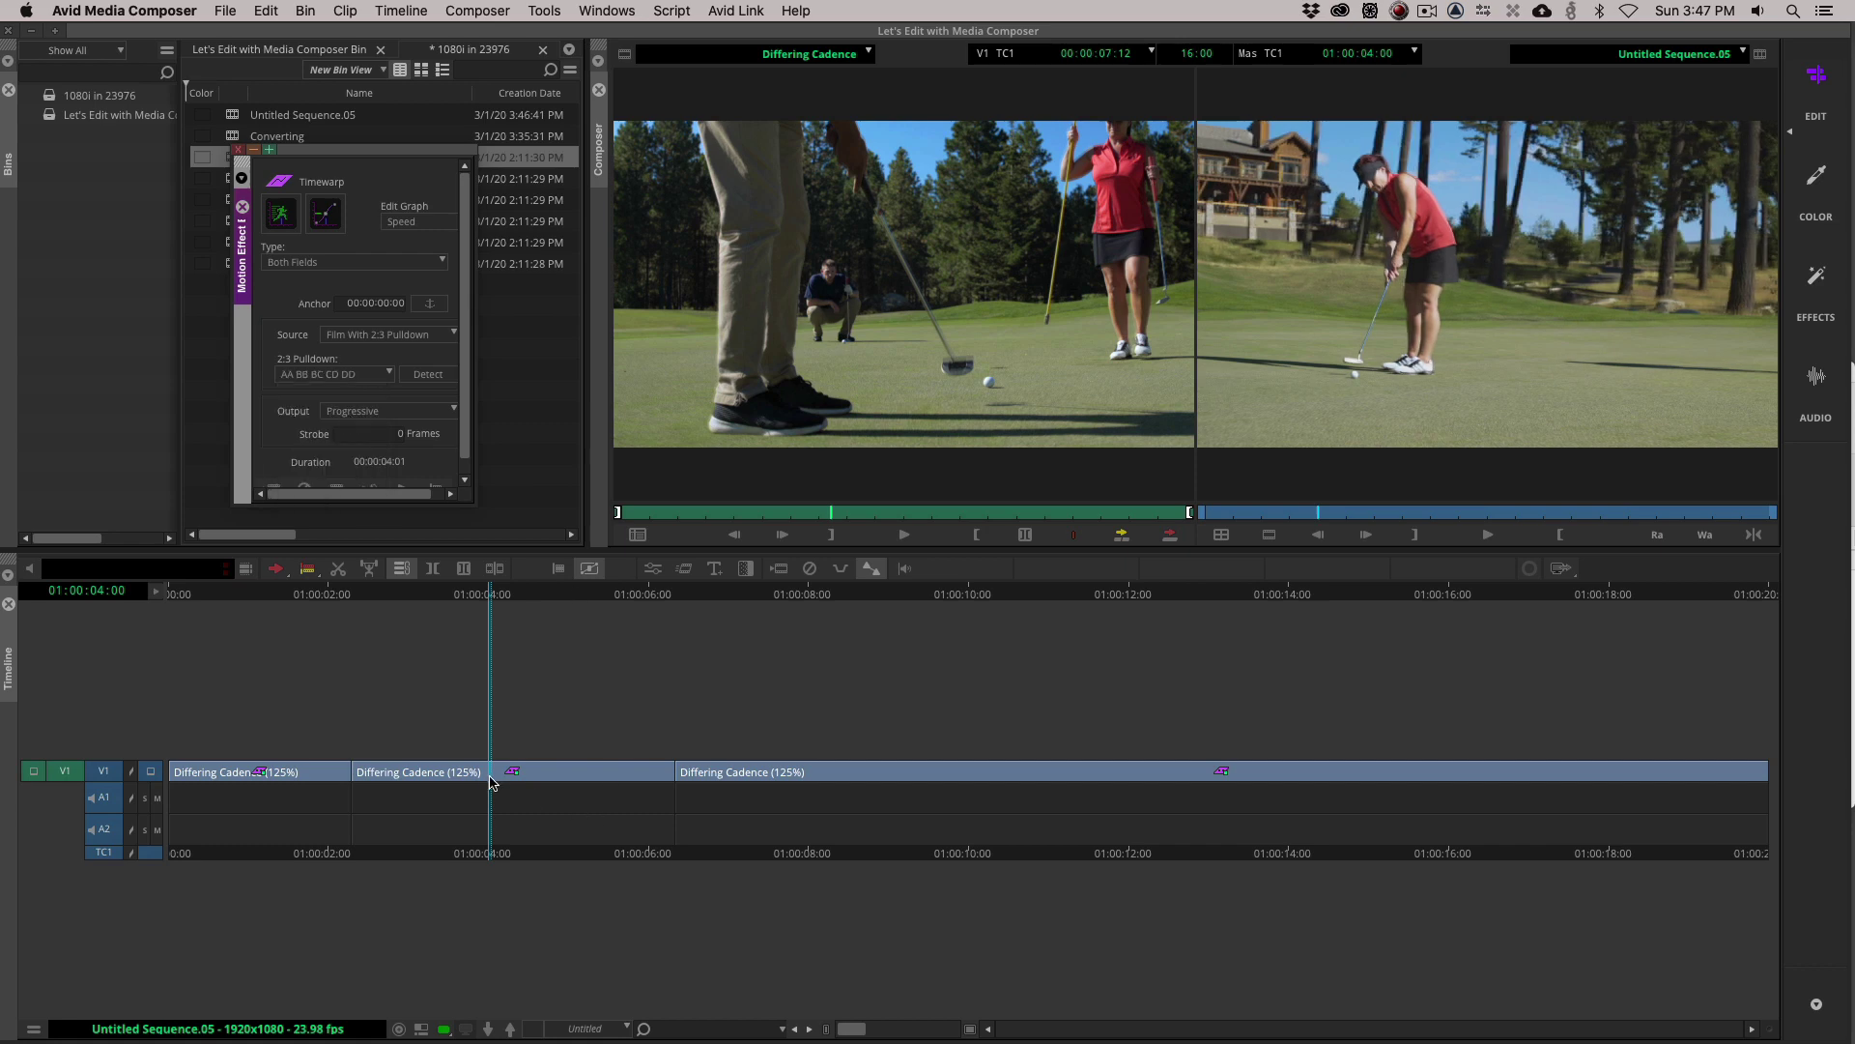
left_click_drag(494, 782, 442, 777)
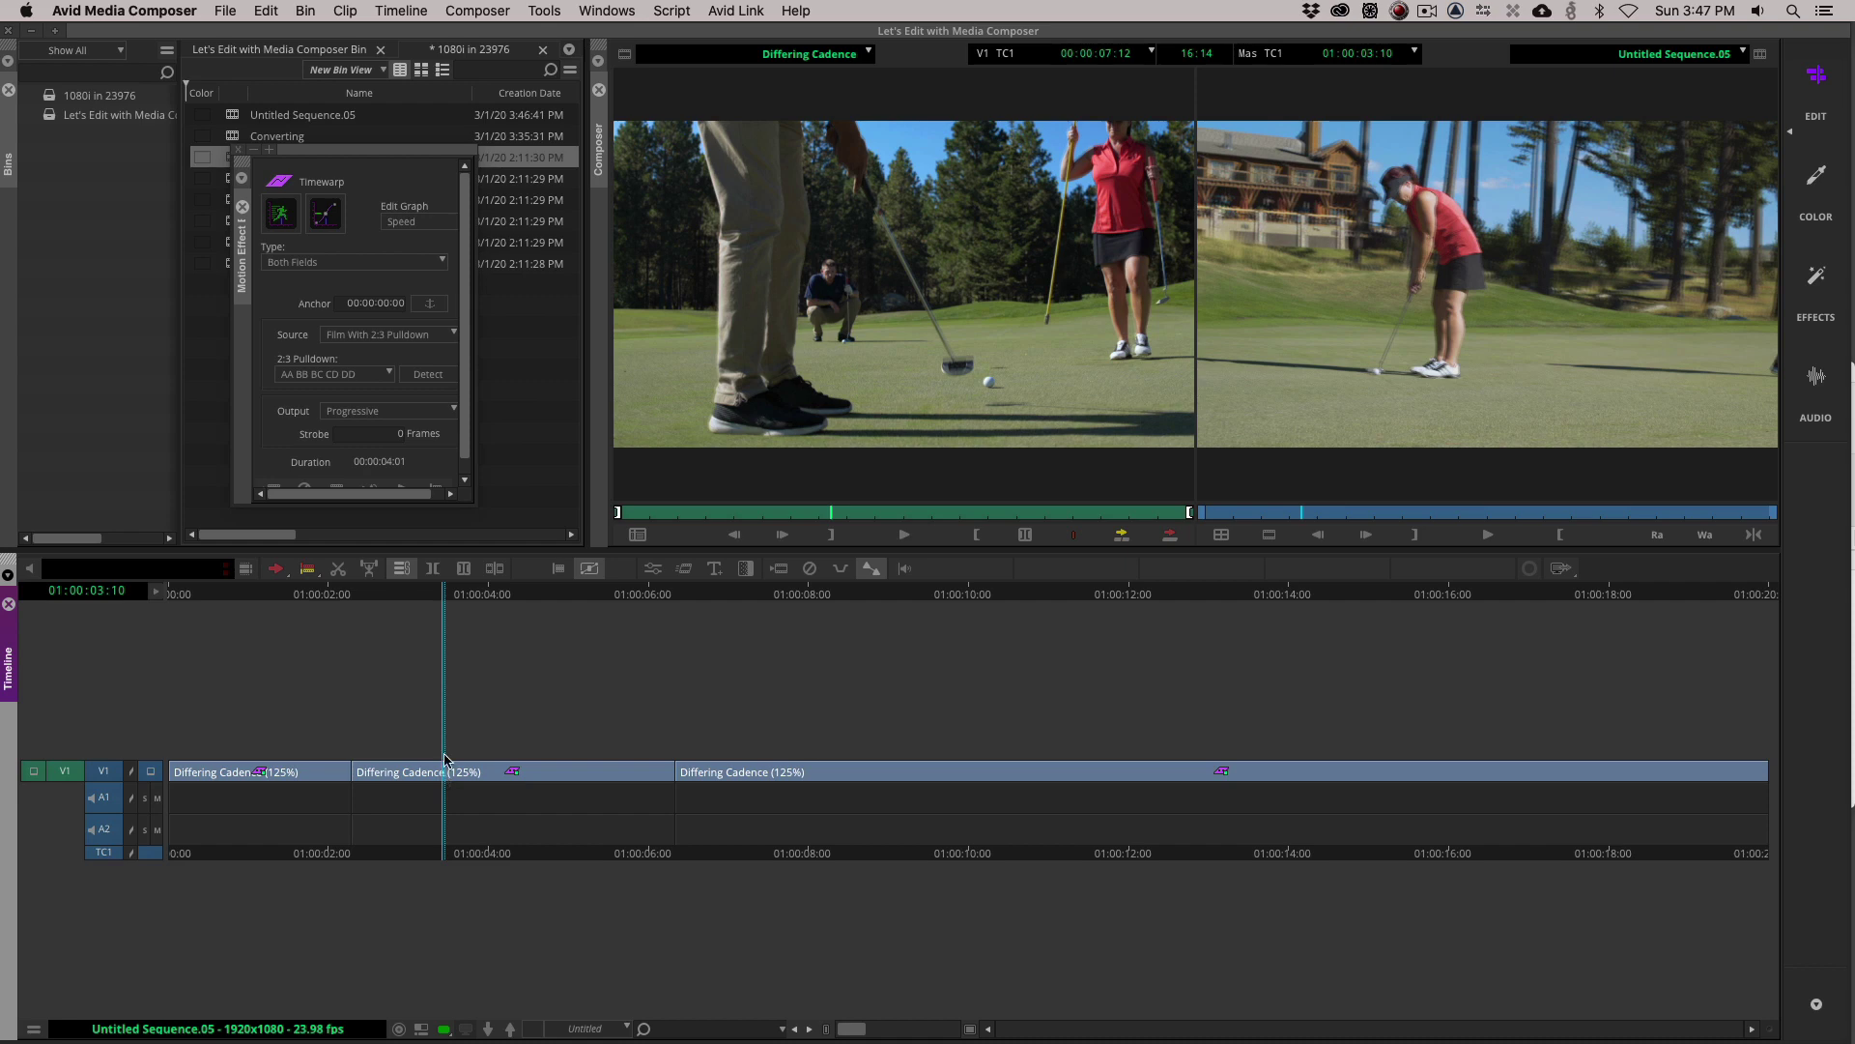
left_click(385, 374)
left_click(346, 424)
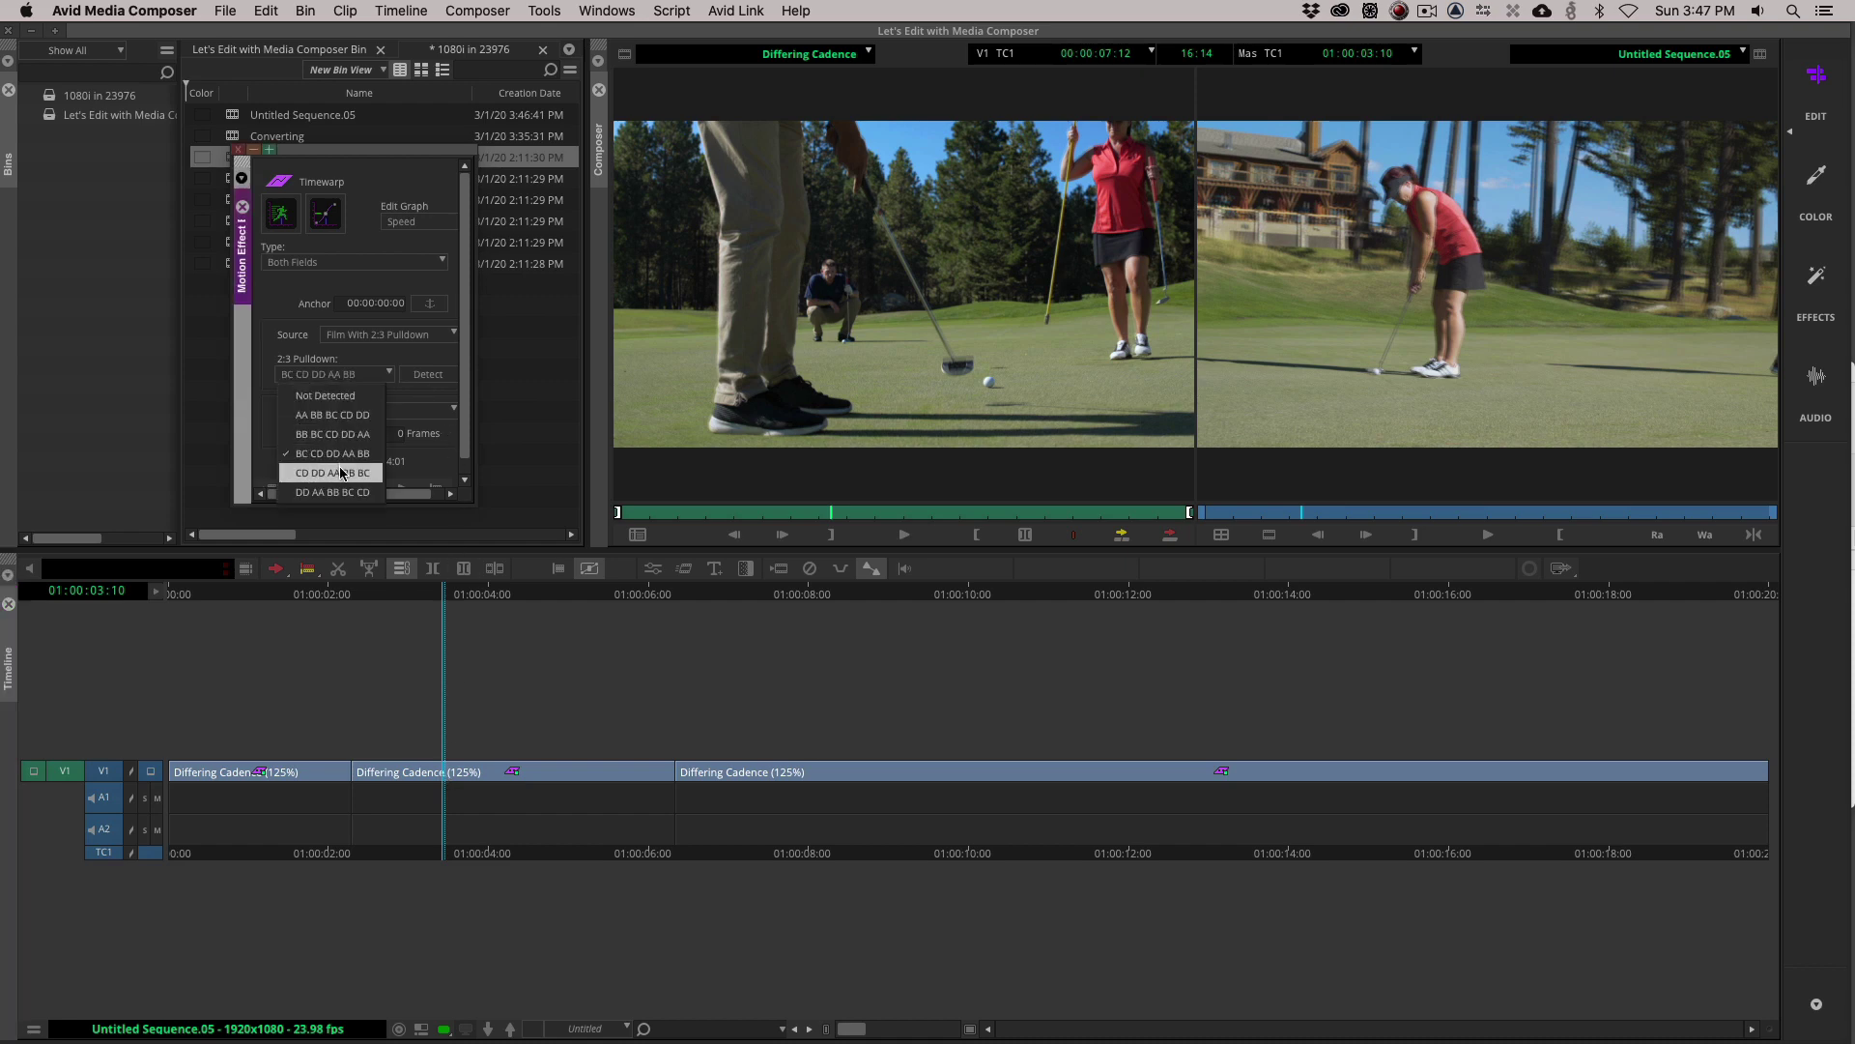
left_click(340, 375)
left_click(346, 396)
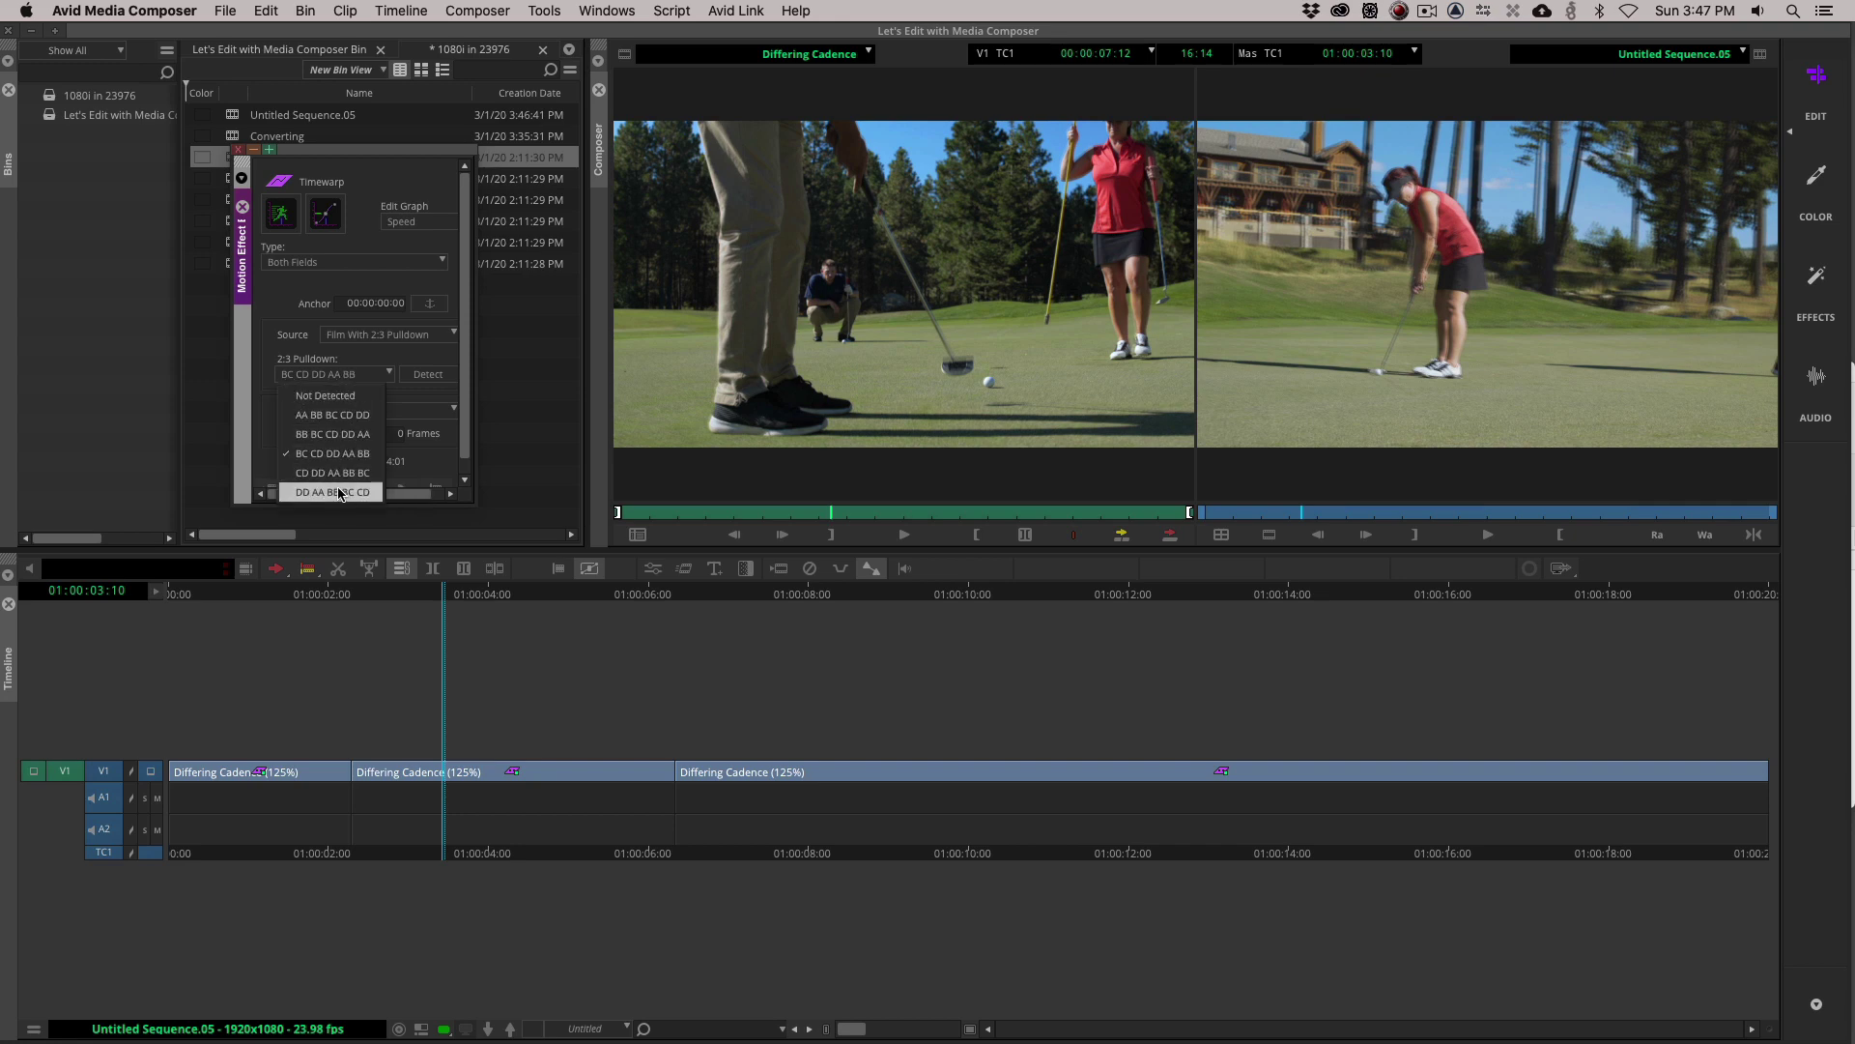
Check each shot's settings and play back the three-shot sequence from the start.
left_click(576, 770)
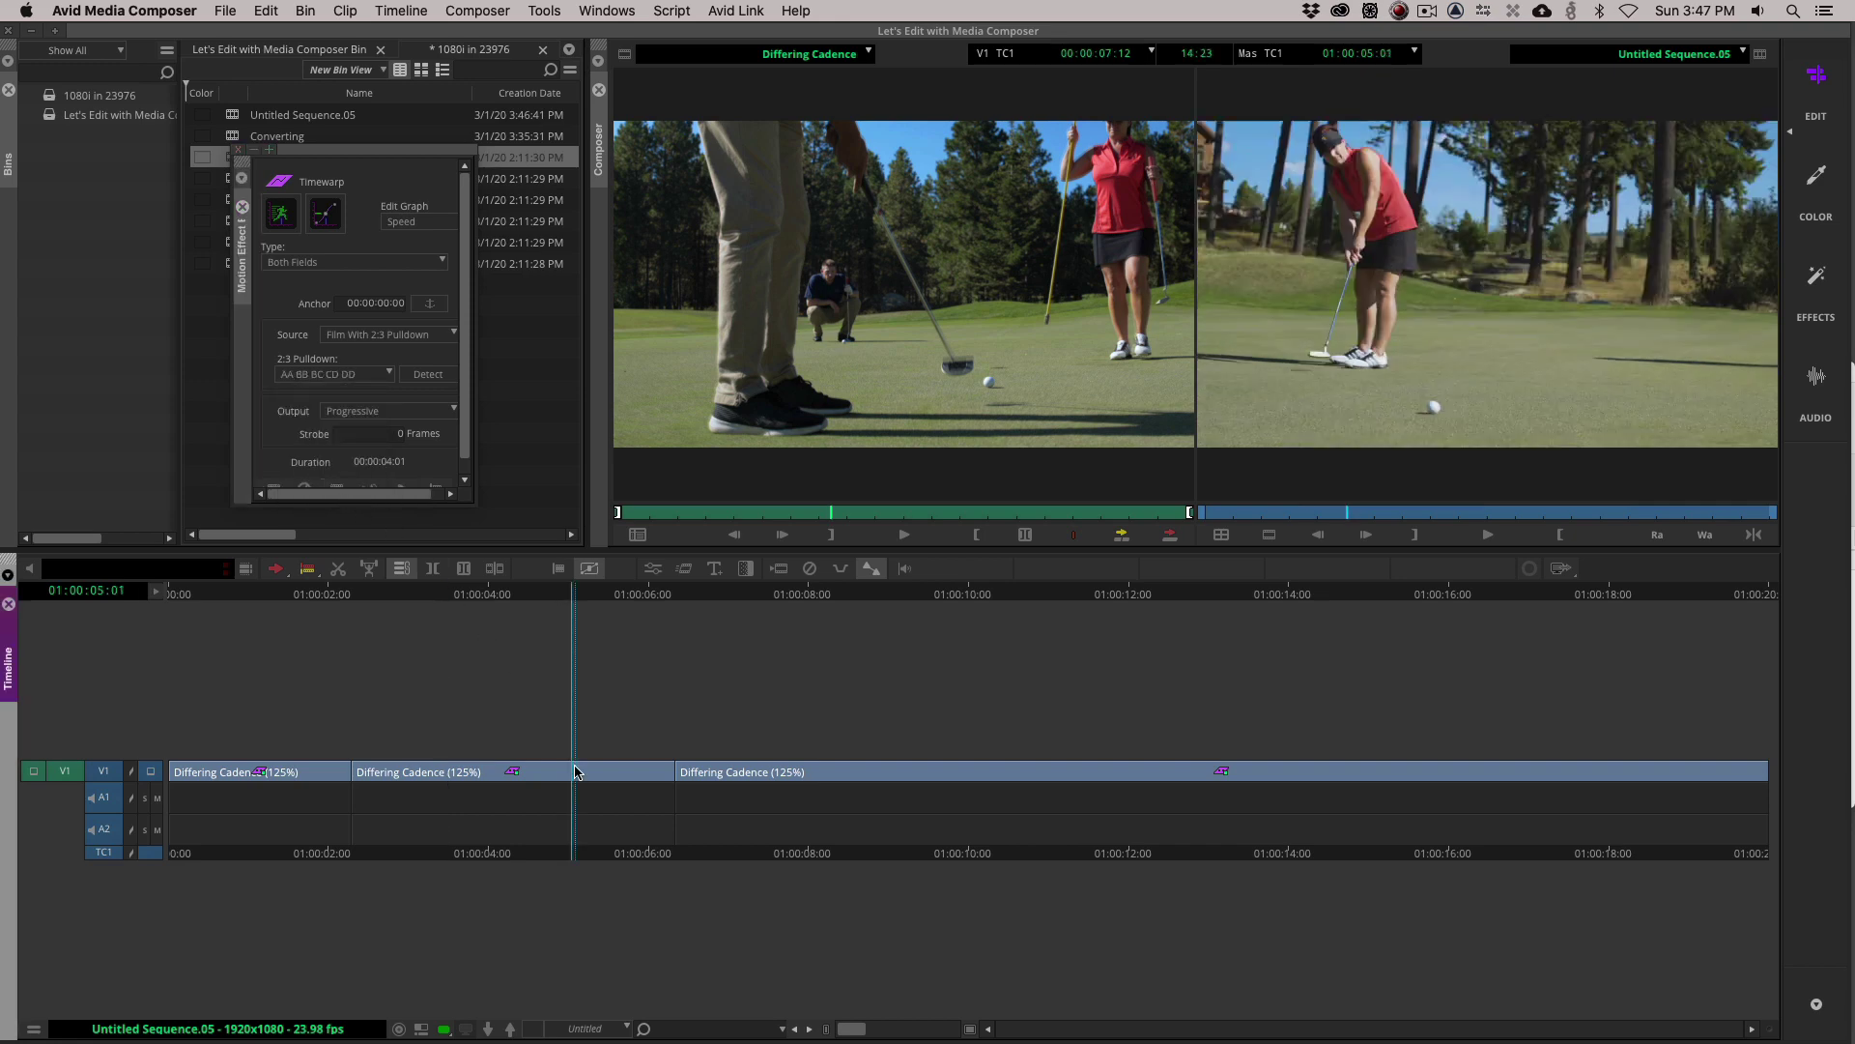
left_click(250, 769)
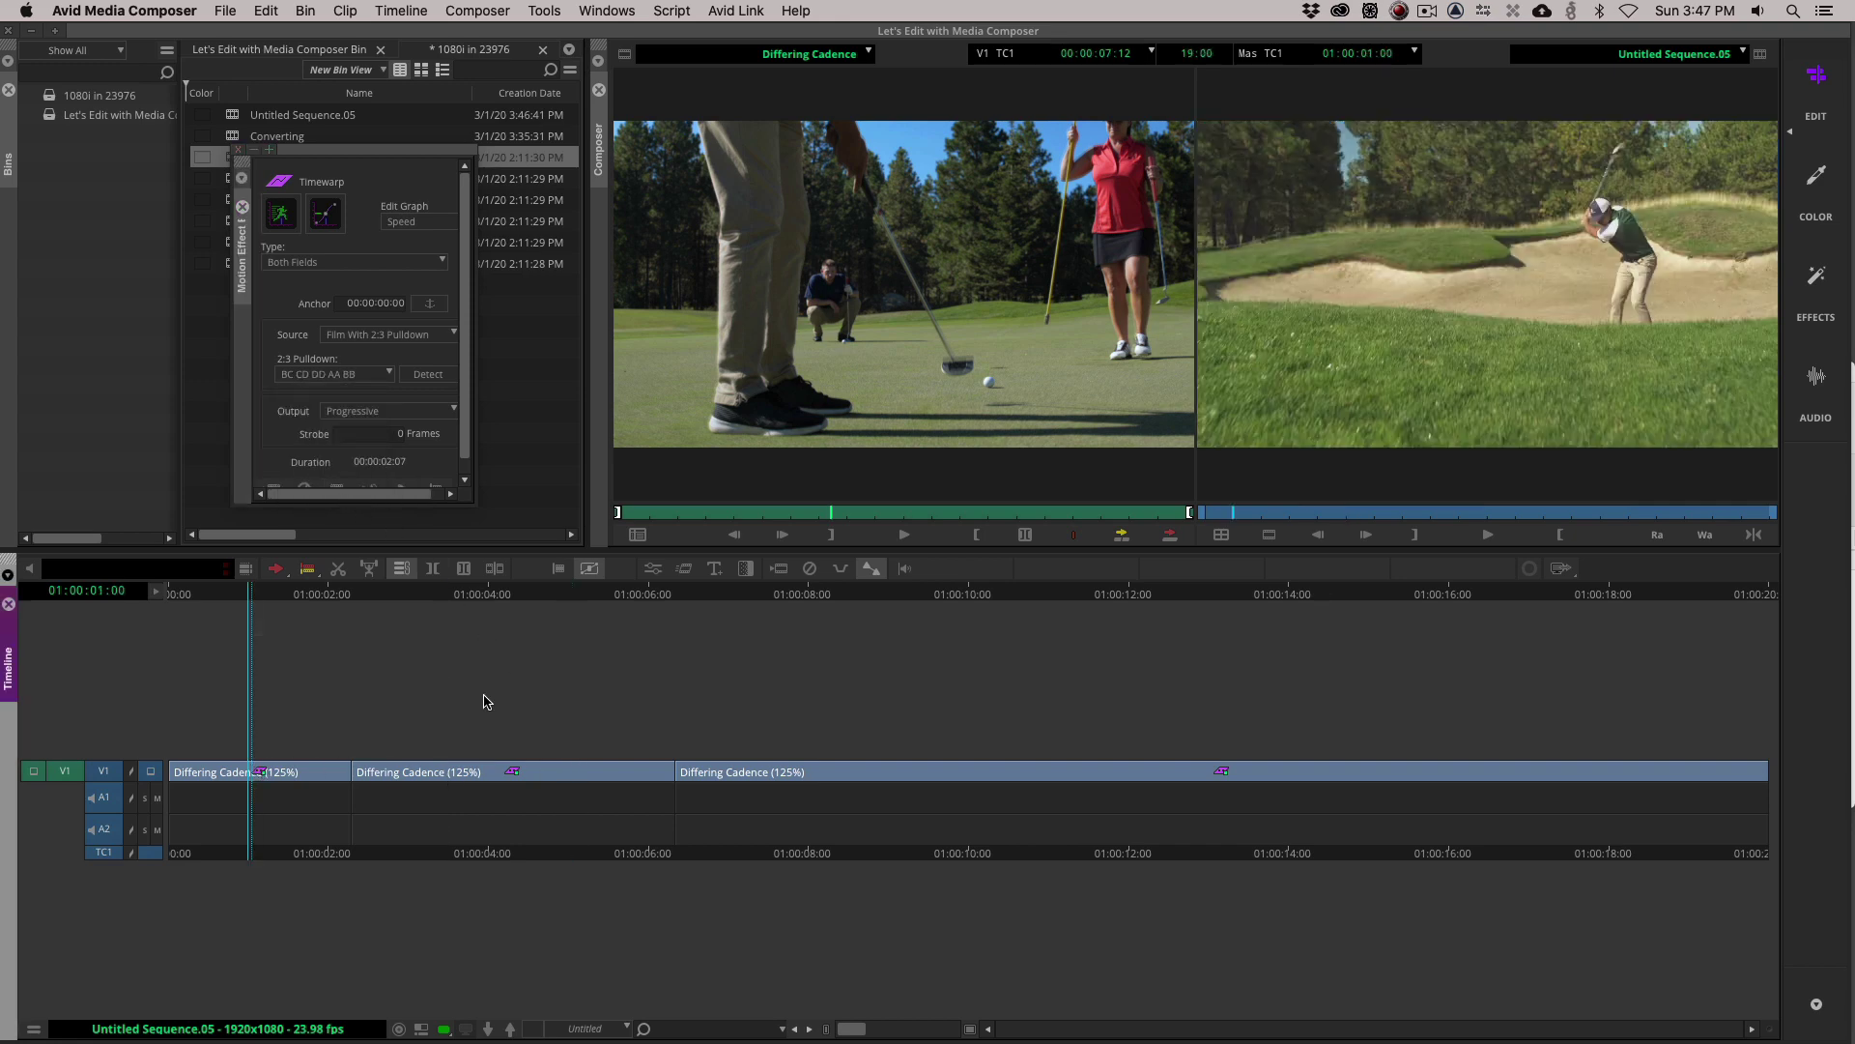
key("j")
key("space")
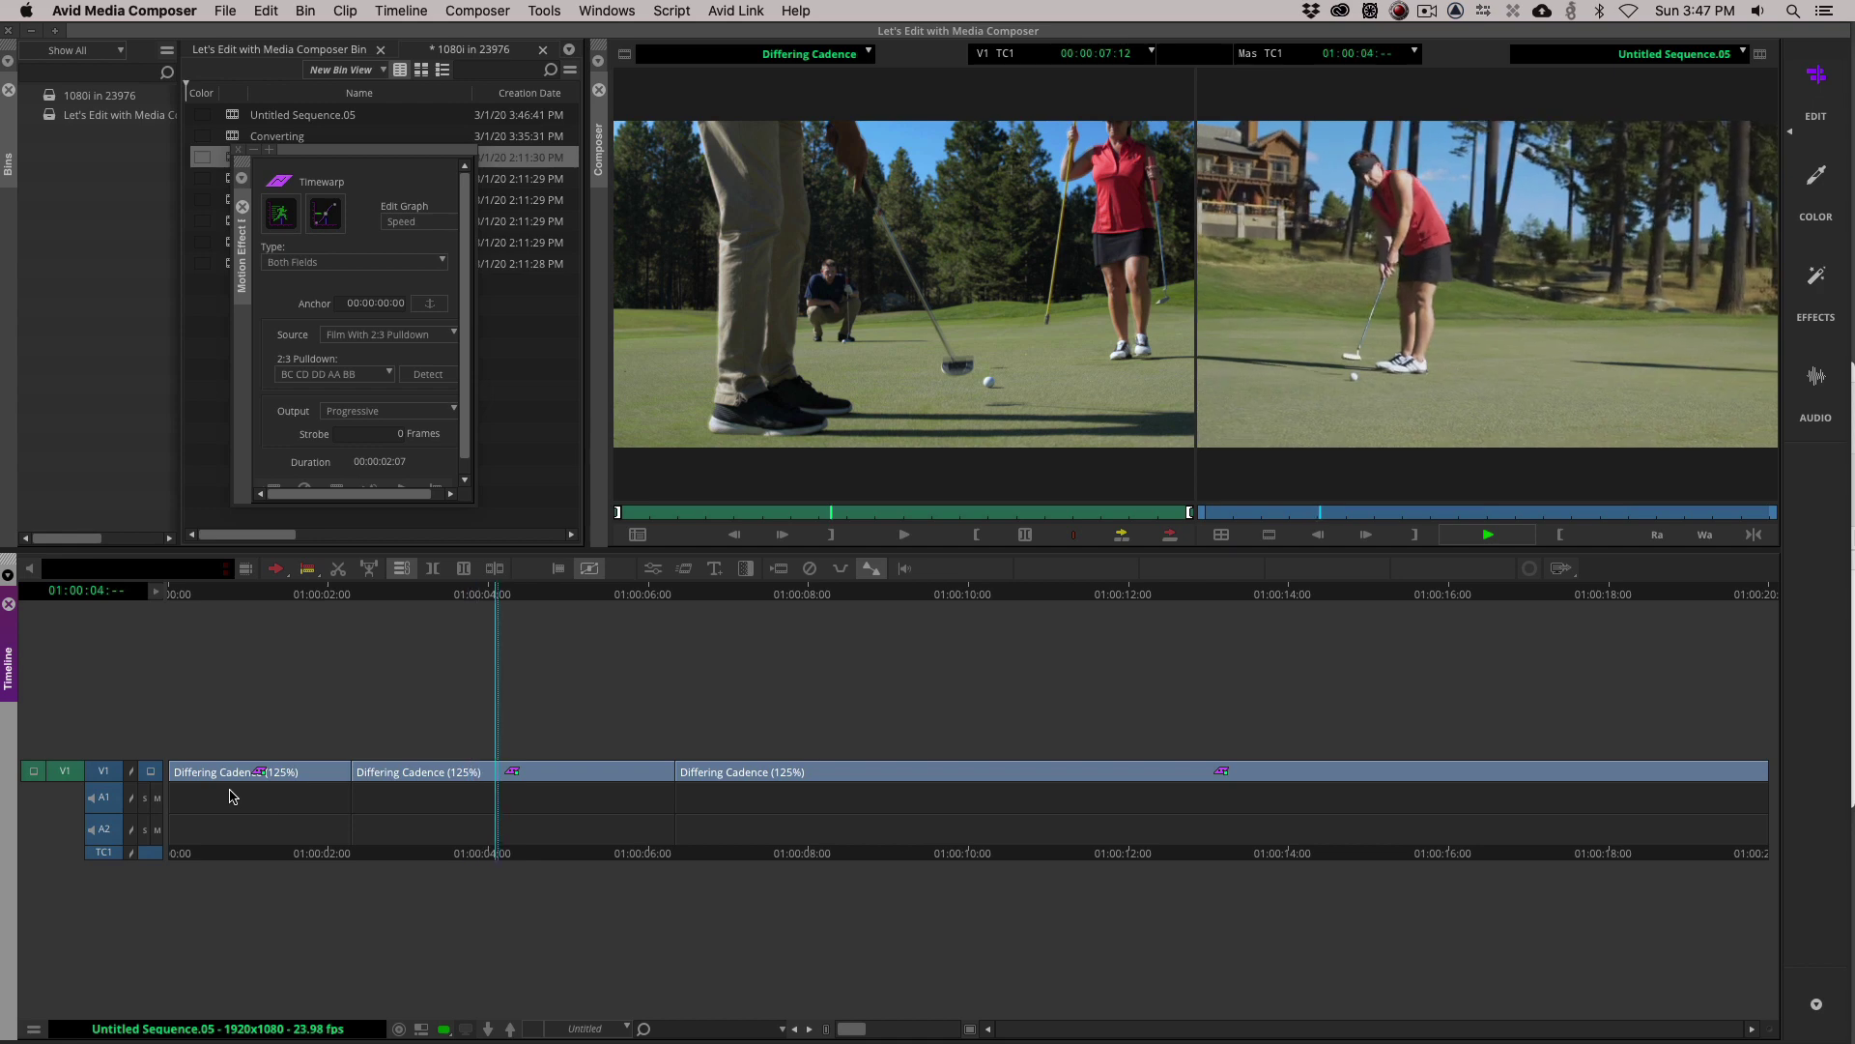
left_click(854, 779)
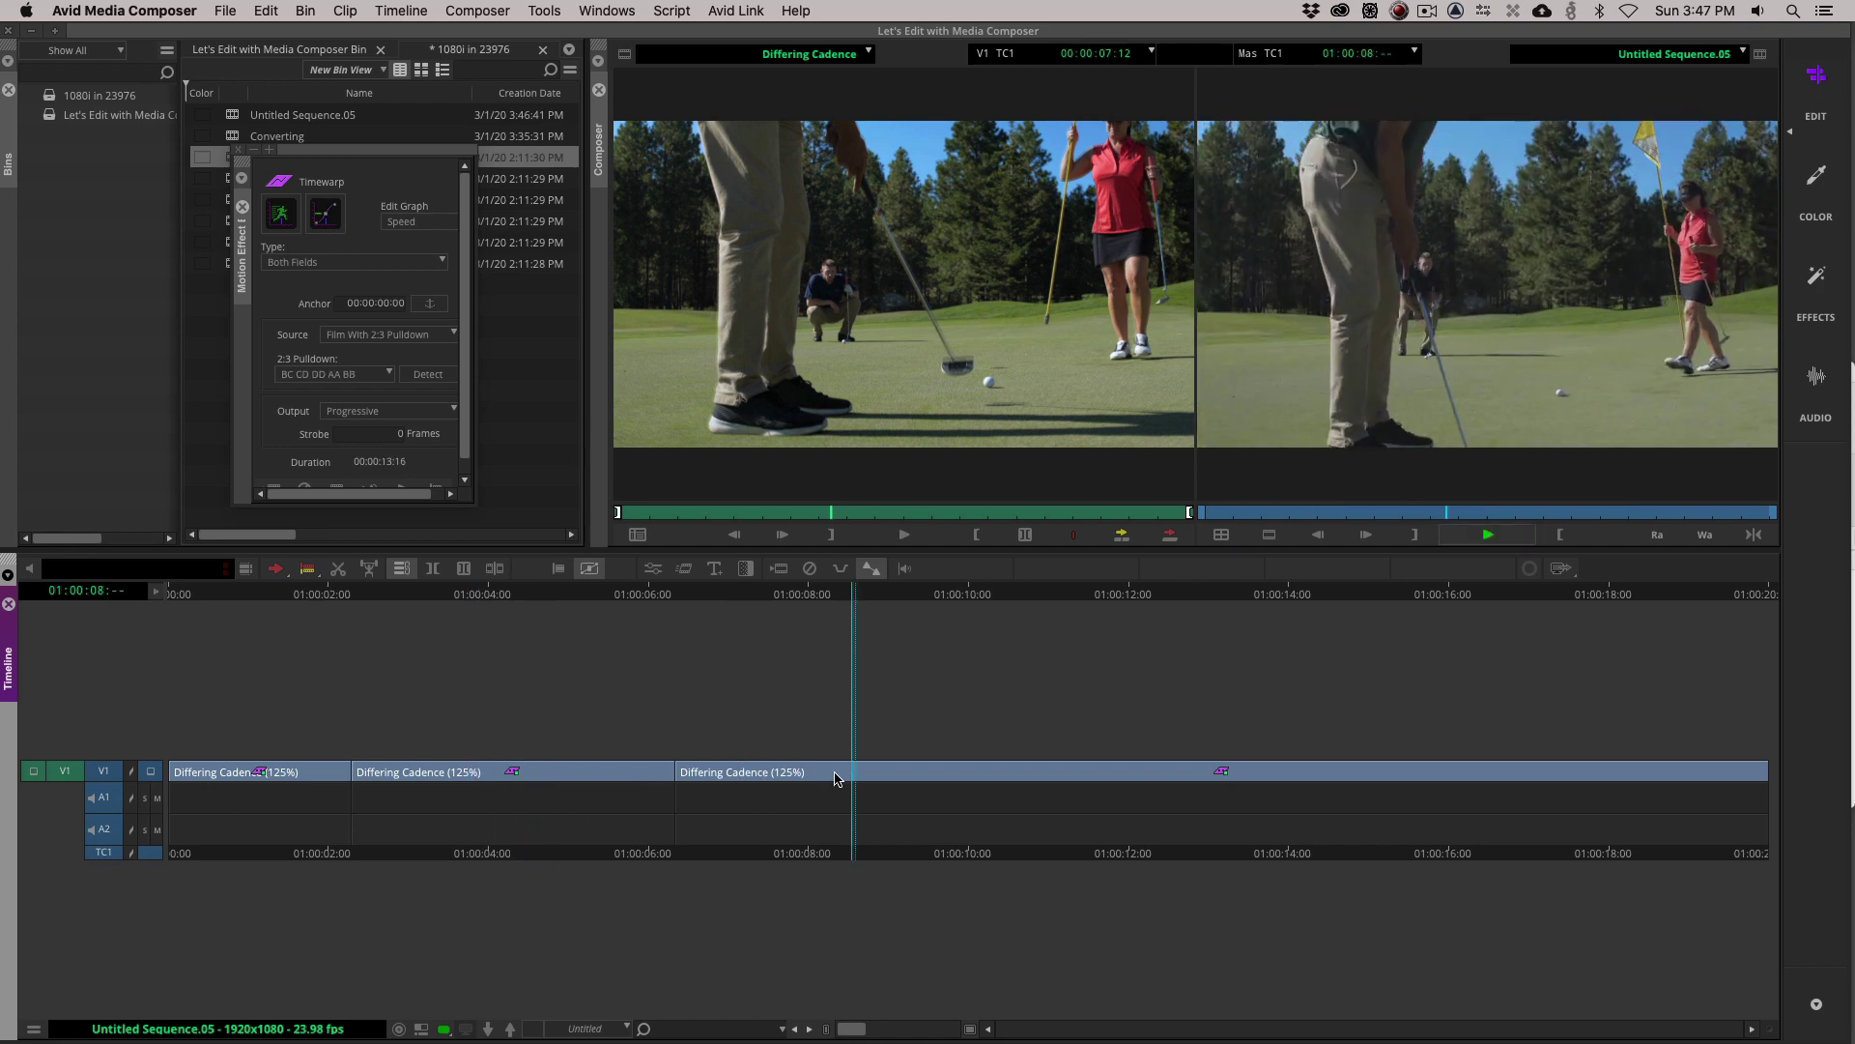
key("space")
left_click(1102, 779)
key("space")
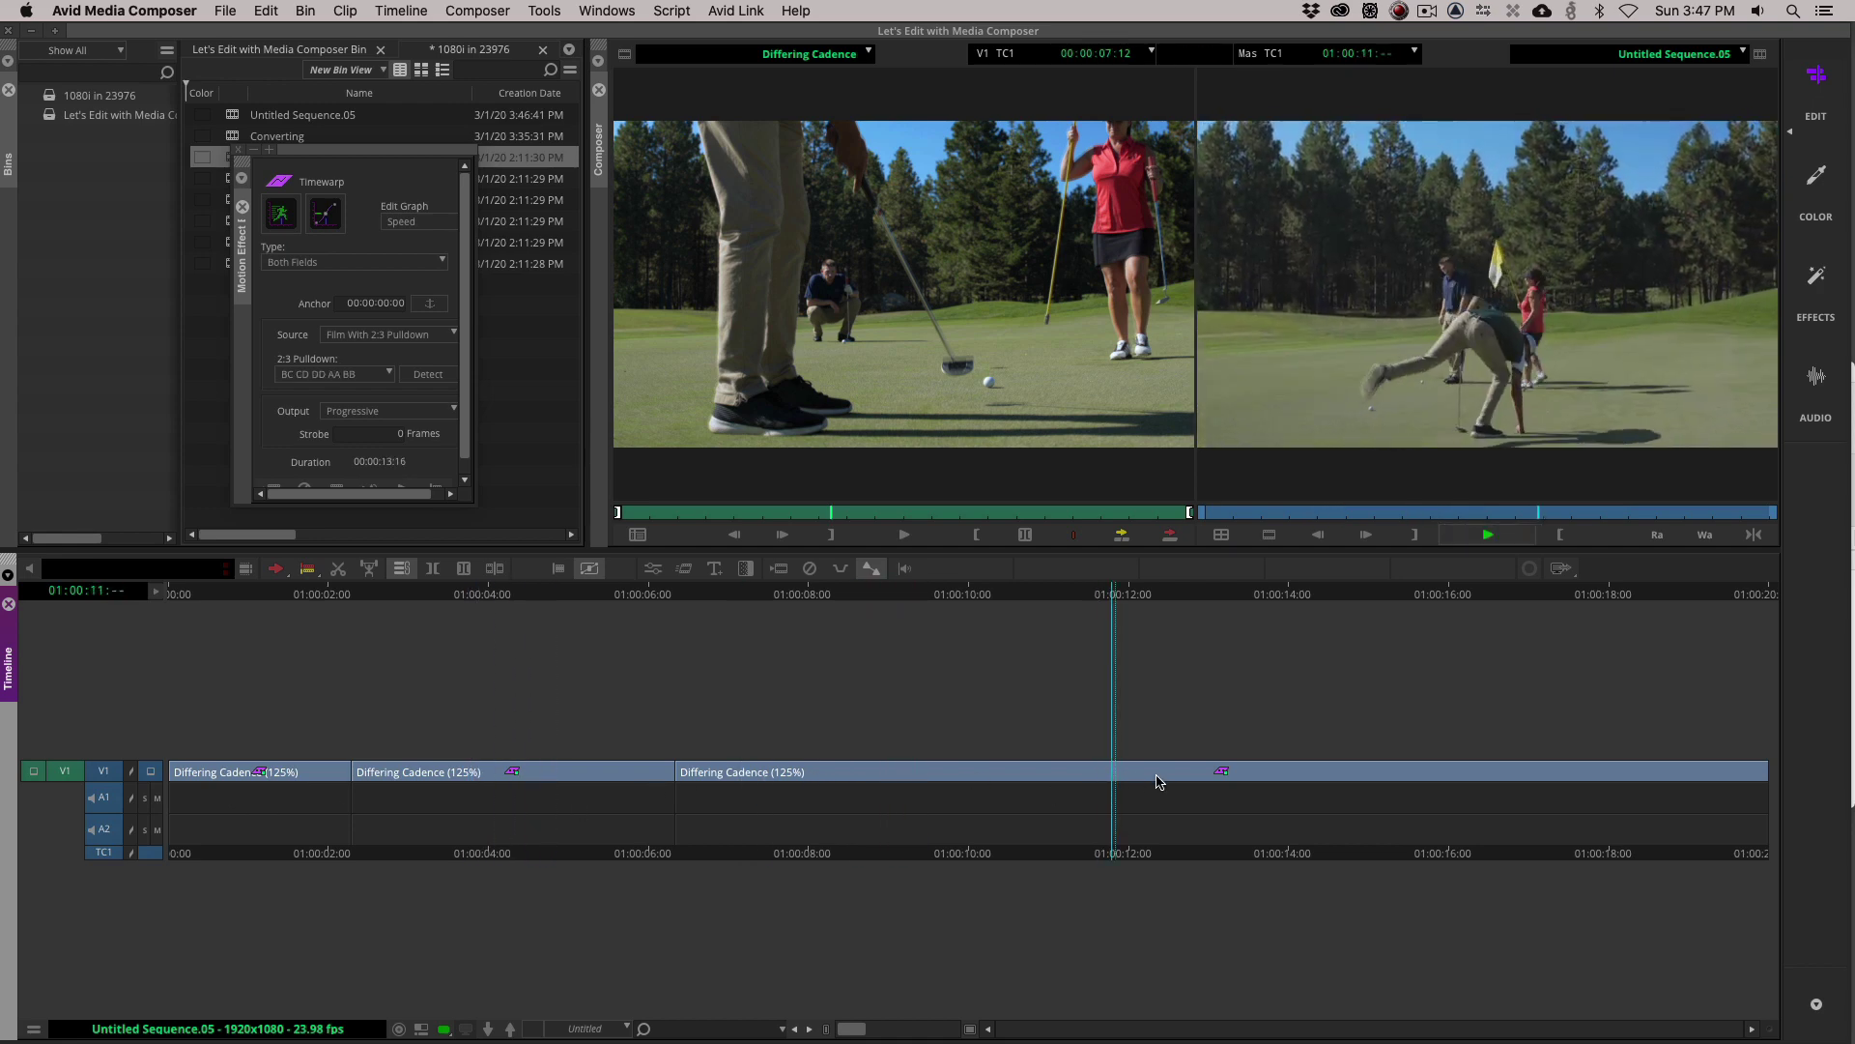